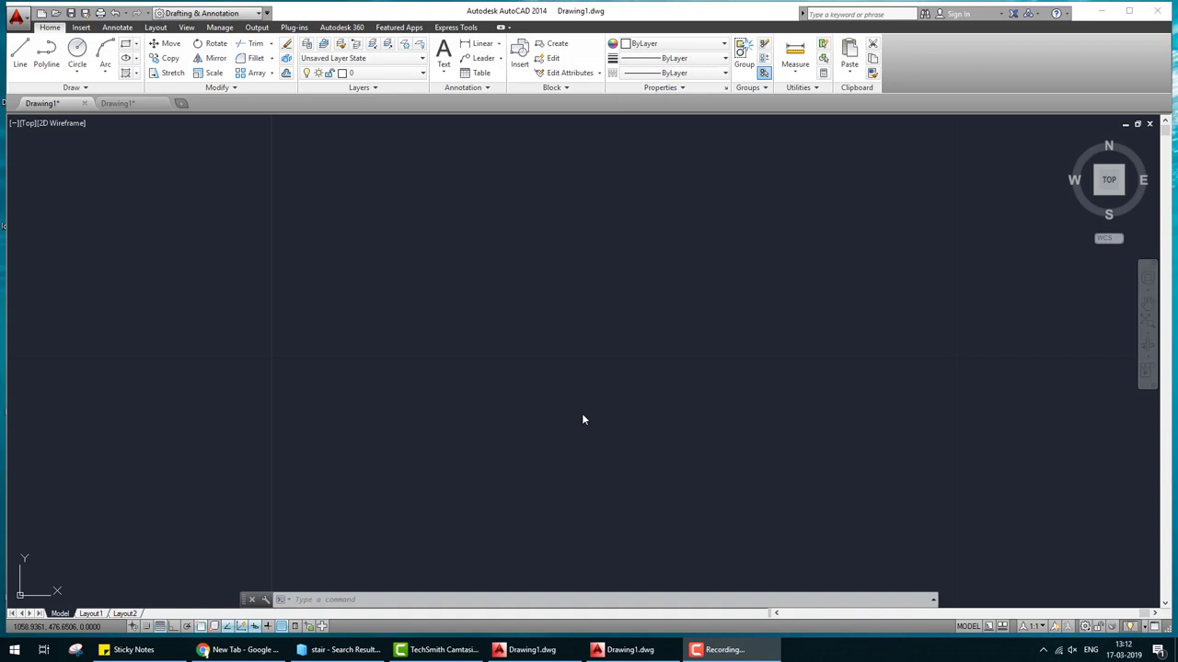
Step: Bring up the Drawing1.dwg window with the dog-legged stair plan and section
{"action": "left_click", "coordinate": [532, 653]}
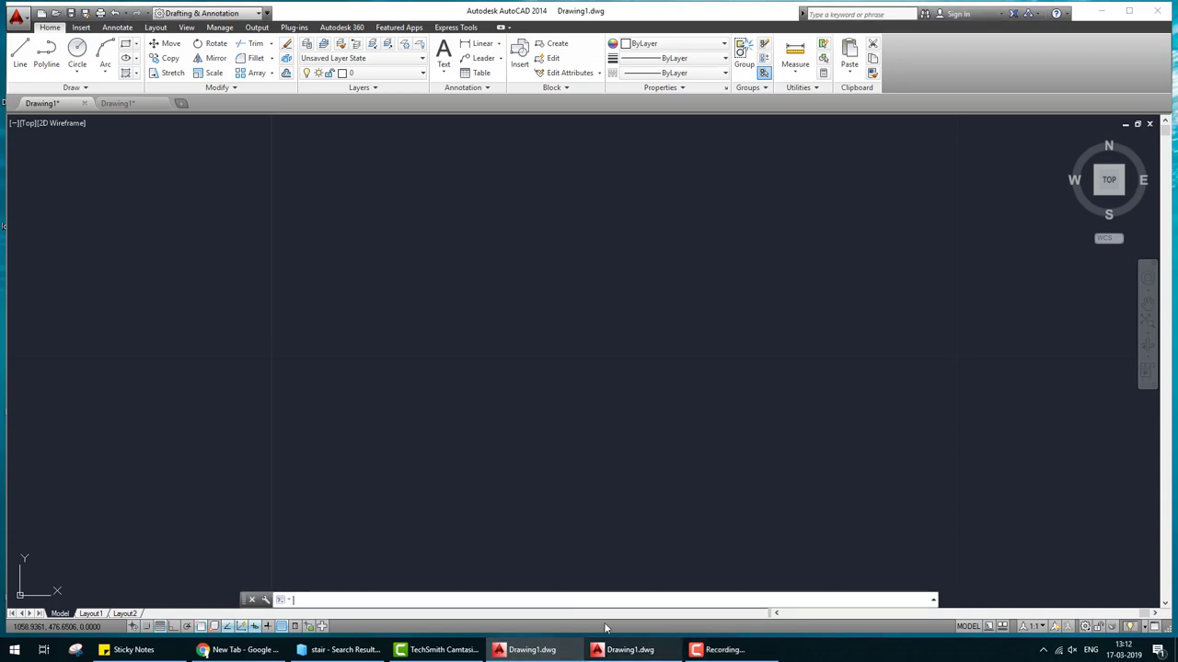
{"action": "left_click", "coordinate": [541, 654]}
{"action": "left_click", "coordinate": [541, 653]}
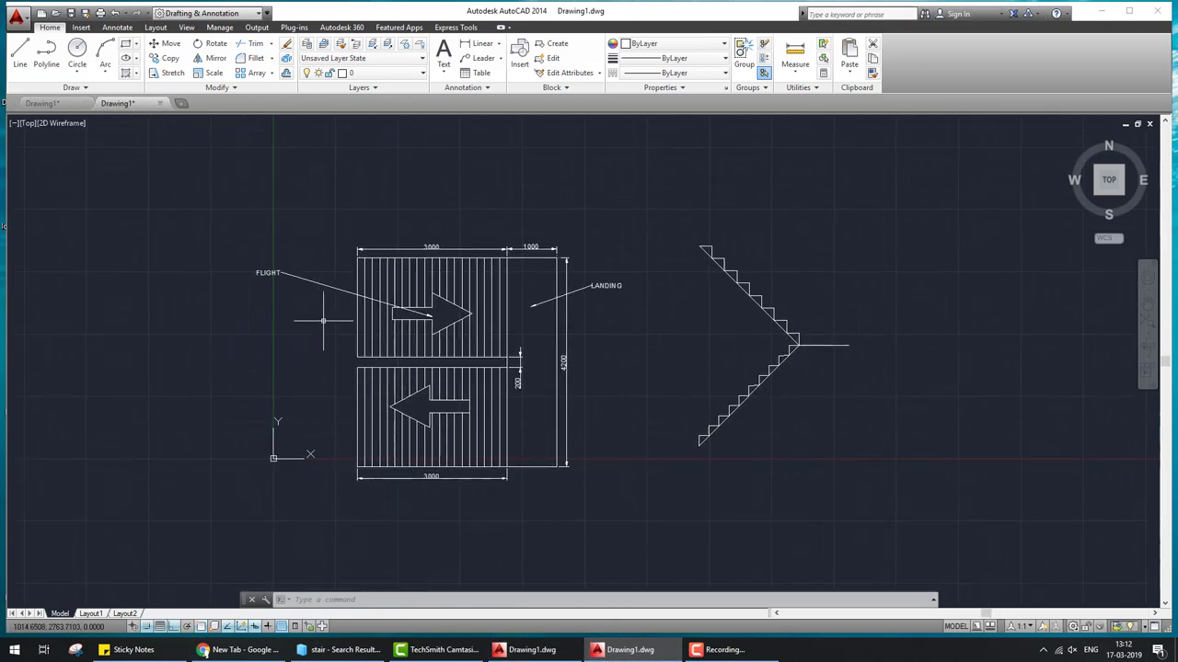
{"action": "scroll", "coordinate": [464, 469], "scroll_direction": "up", "scroll_amount": 2}
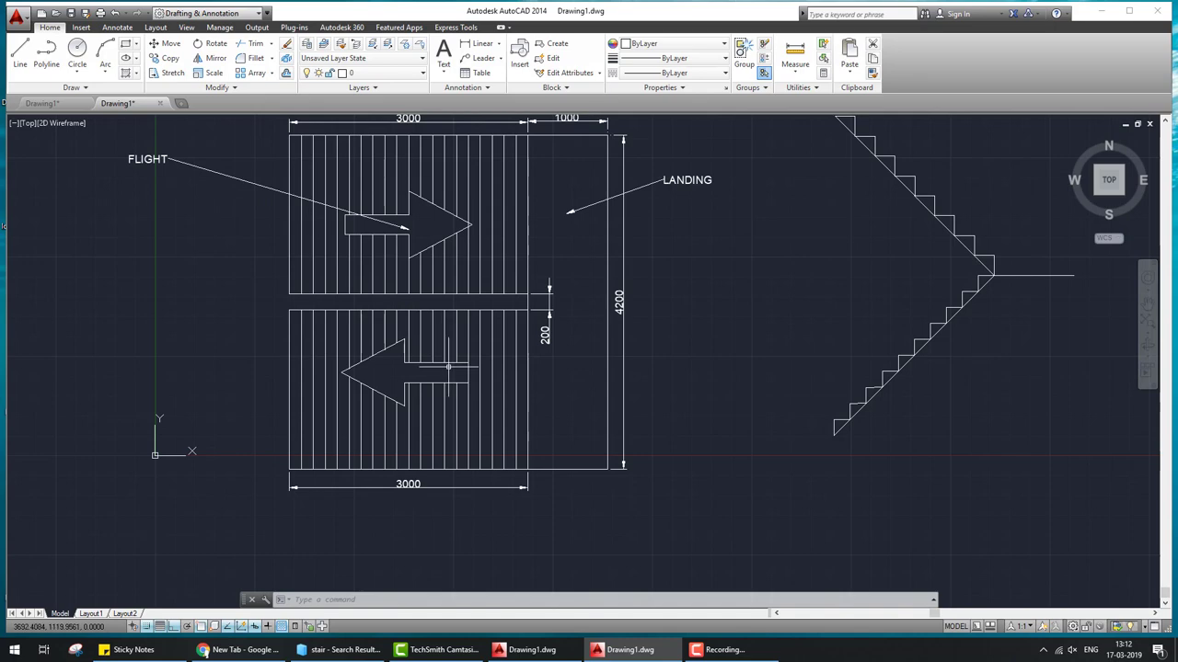
{"action": "left_click_drag", "start_coordinate": [409, 296], "coordinate": [422, 393]}
{"action": "mouse_move", "coordinate": [428, 348]}
{"action": "left_mouse_down"}
{"action": "mouse_move", "coordinate": [457, 383]}
{"action": "mouse_move", "coordinate": [486, 337]}
{"action": "mouse_move", "coordinate": [566, 335]}
{"action": "mouse_move", "coordinate": [580, 363]}
{"action": "left_mouse_up"}
{"action": "left_click_drag", "start_coordinate": [815, 333], "coordinate": [840, 281]}
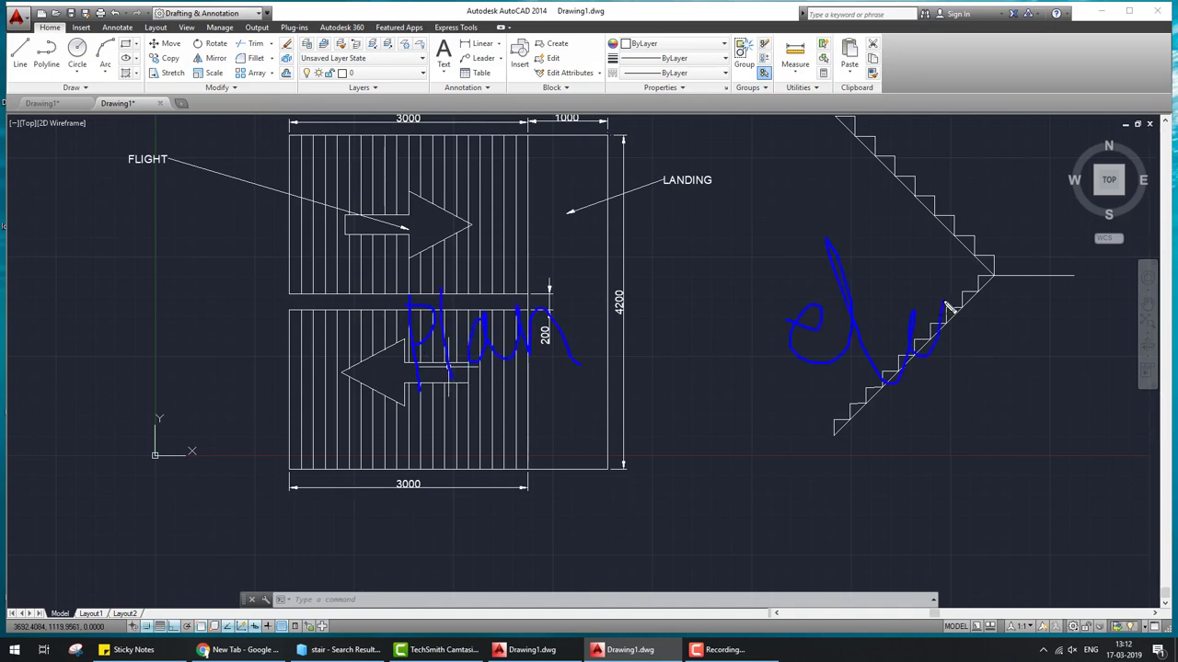
{"action": "mouse_move", "coordinate": [948, 309]}
{"action": "left_mouse_down"}
{"action": "mouse_move", "coordinate": [1010, 324]}
{"action": "mouse_move", "coordinate": [1065, 311]}
{"action": "left_mouse_up"}
{"action": "key", "text": "Escape"}
{"action": "middle_click_drag", "start_coordinate": [445, 336], "coordinate": [498, 361]}
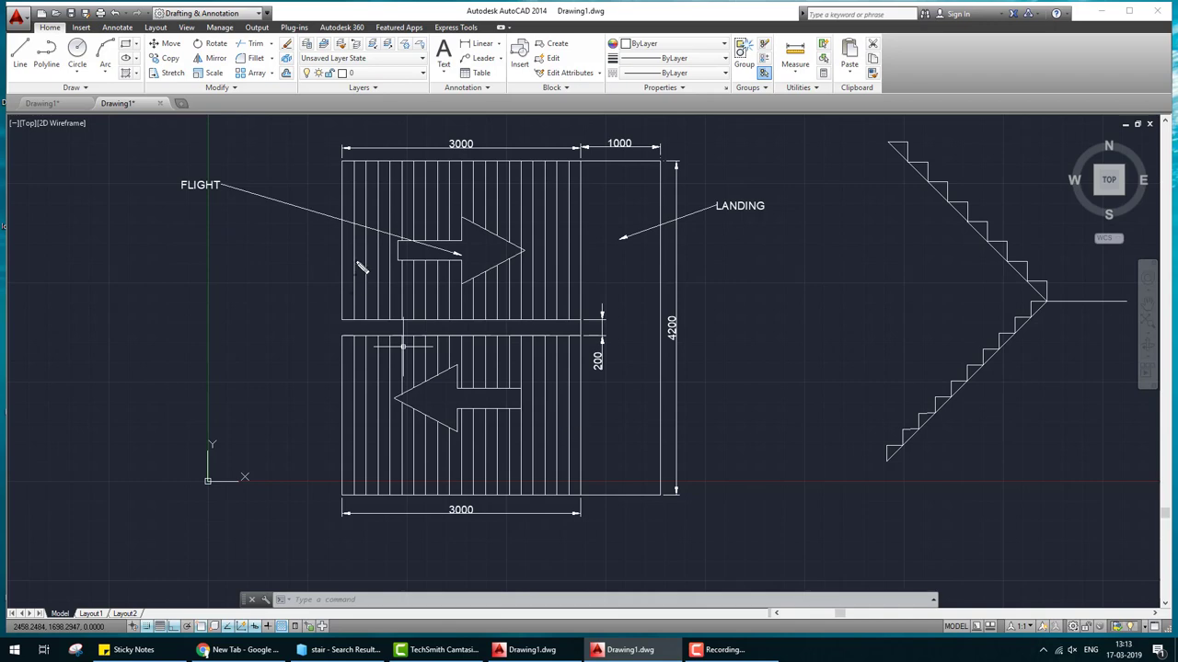
{"action": "left_click_drag", "start_coordinate": [306, 253], "coordinate": [520, 253]}
{"action": "mouse_move", "coordinate": [599, 405]}
{"action": "left_mouse_down"}
{"action": "mouse_move", "coordinate": [469, 388]}
{"action": "mouse_move", "coordinate": [488, 425]}
{"action": "left_mouse_up"}
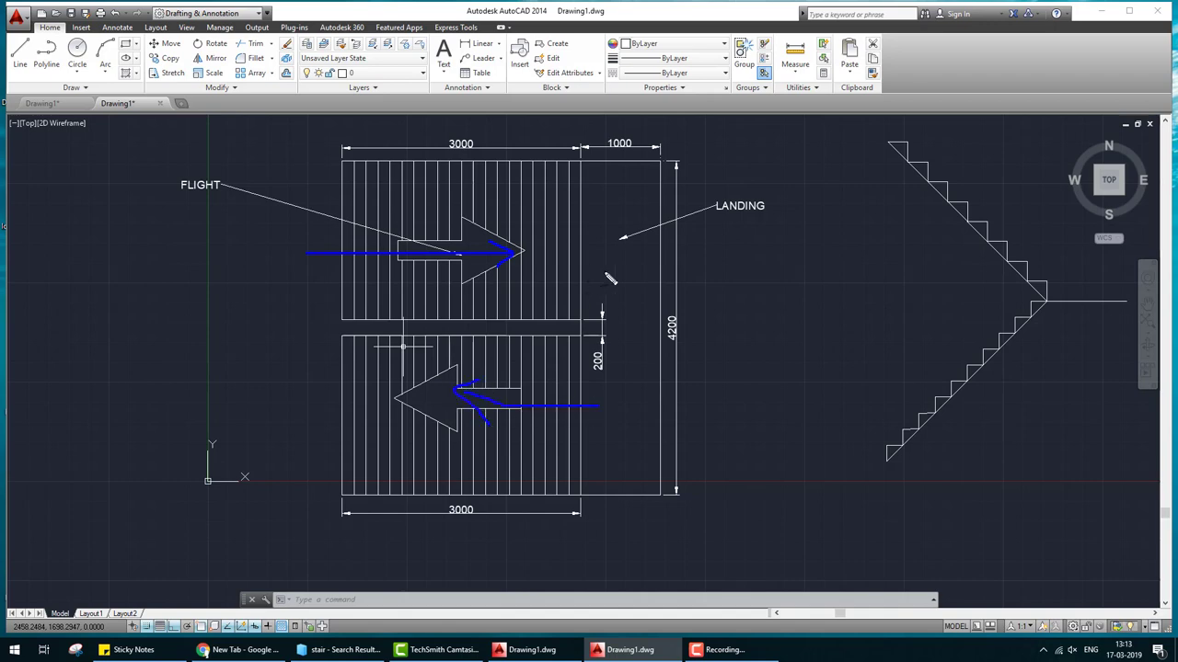
{"action": "left_click_drag", "start_coordinate": [605, 272], "coordinate": [745, 233]}
{"action": "mouse_move", "coordinate": [702, 164]}
{"action": "left_mouse_down"}
{"action": "mouse_move", "coordinate": [730, 166]}
{"action": "mouse_move", "coordinate": [705, 225]}
{"action": "mouse_move", "coordinate": [710, 497]}
{"action": "mouse_move", "coordinate": [684, 494]}
{"action": "mouse_move", "coordinate": [734, 490]}
{"action": "left_mouse_up"}
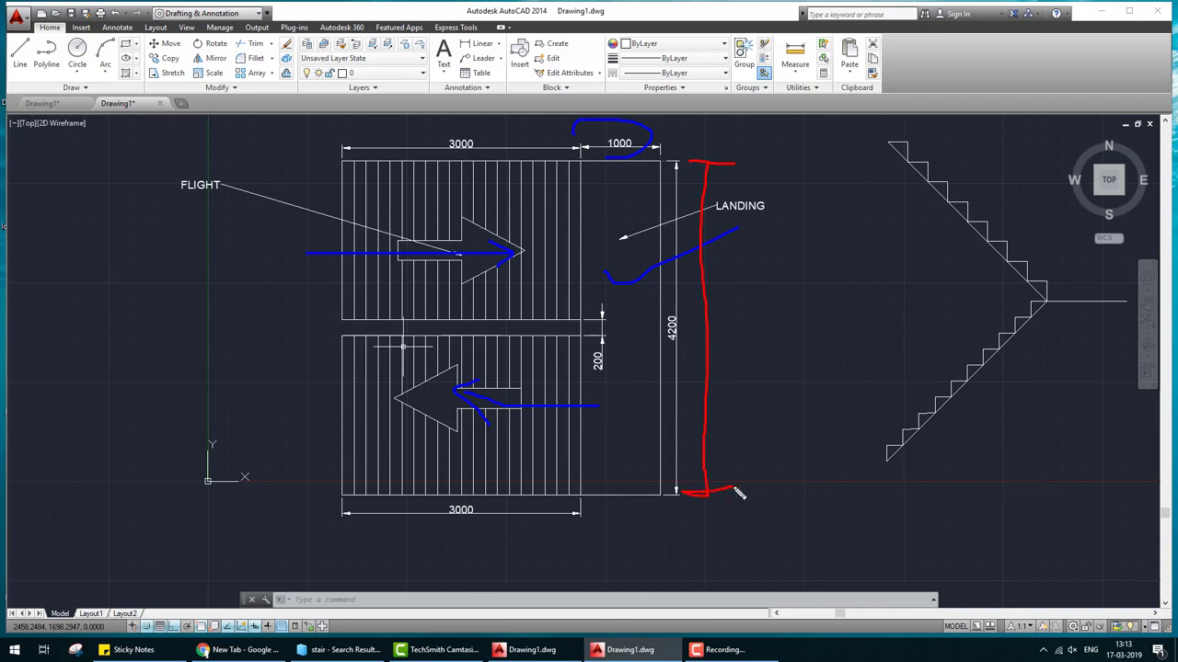
{"action": "mouse_move", "coordinate": [689, 308]}
{"action": "left_mouse_down"}
{"action": "mouse_move", "coordinate": [693, 398]}
{"action": "mouse_move", "coordinate": [681, 307]}
{"action": "left_mouse_up"}
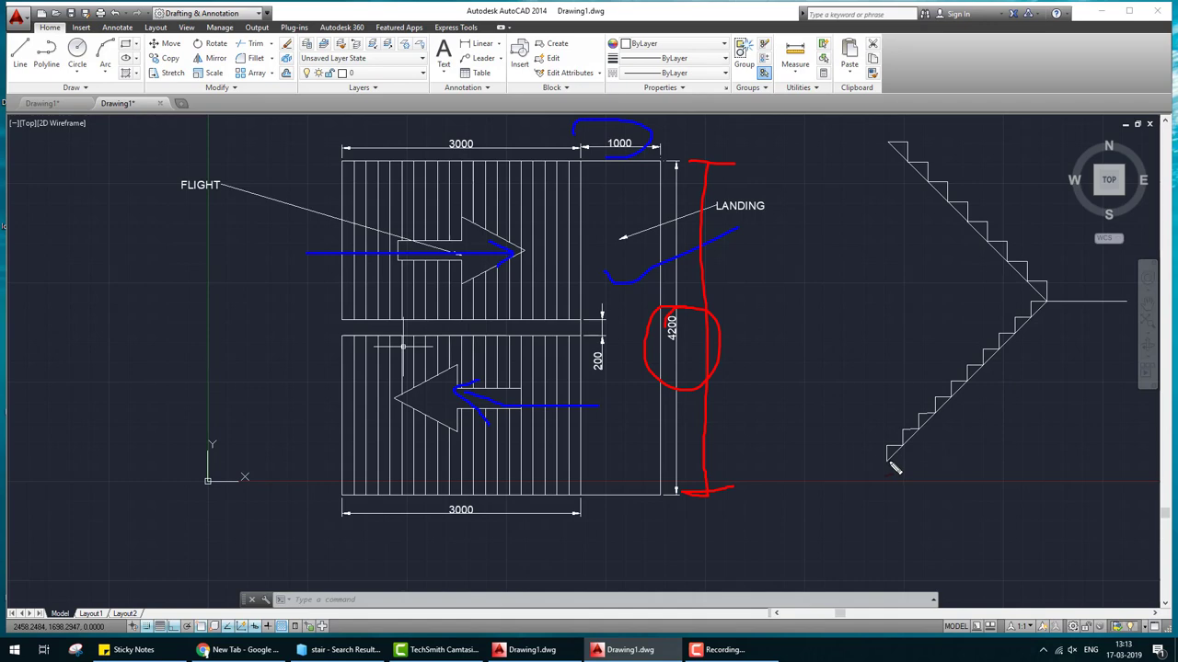
{"action": "mouse_move", "coordinate": [1060, 304]}
{"action": "left_mouse_down"}
{"action": "mouse_move", "coordinate": [1086, 467]}
{"action": "mouse_move", "coordinate": [1090, 442]}
{"action": "mouse_move", "coordinate": [1076, 460]}
{"action": "left_mouse_up"}
{"action": "left_click_drag", "start_coordinate": [981, 402], "coordinate": [985, 438]}
{"action": "left_click", "coordinate": [996, 416]}
{"action": "mouse_move", "coordinate": [1017, 398]}
{"action": "left_mouse_down"}
{"action": "mouse_move", "coordinate": [1005, 412]}
{"action": "mouse_move", "coordinate": [1023, 421]}
{"action": "mouse_move", "coordinate": [1006, 429]}
{"action": "mouse_move", "coordinate": [1050, 424]}
{"action": "left_mouse_up"}
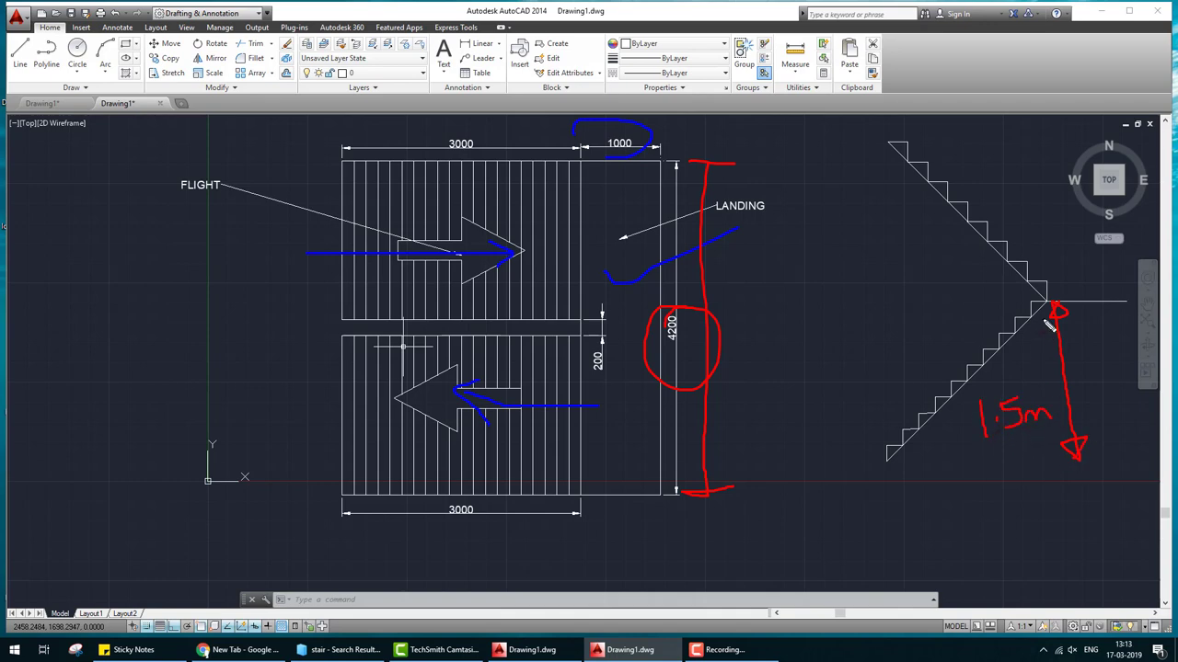
{"action": "left_click_drag", "start_coordinate": [1047, 302], "coordinate": [819, 308]}
{"action": "mouse_move", "coordinate": [830, 143]}
{"action": "left_mouse_down"}
{"action": "mouse_move", "coordinate": [846, 144]}
{"action": "mouse_move", "coordinate": [855, 197]}
{"action": "mouse_move", "coordinate": [847, 245]}
{"action": "mouse_move", "coordinate": [870, 227]}
{"action": "mouse_move", "coordinate": [885, 241]}
{"action": "mouse_move", "coordinate": [914, 238]}
{"action": "mouse_move", "coordinate": [859, 304]}
{"action": "mouse_move", "coordinate": [870, 298]}
{"action": "left_mouse_up"}
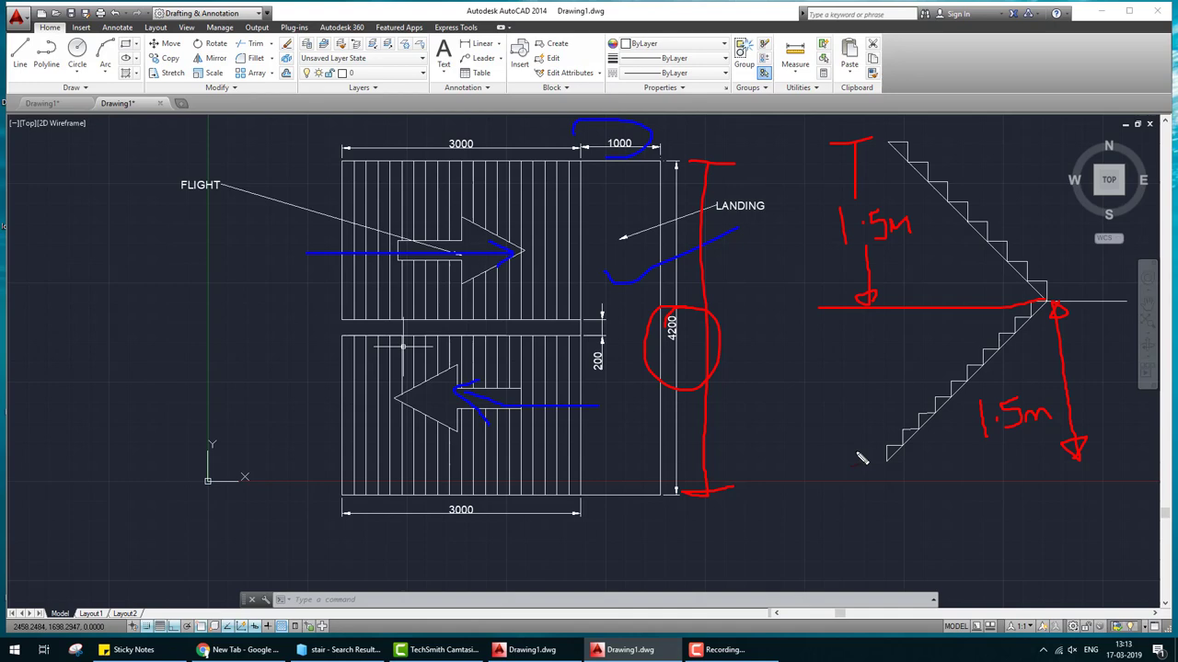
{"action": "mouse_move", "coordinate": [783, 467]}
{"action": "left_mouse_down"}
{"action": "mouse_move", "coordinate": [782, 140]}
{"action": "mouse_move", "coordinate": [767, 149]}
{"action": "mouse_move", "coordinate": [779, 143]}
{"action": "left_mouse_up"}
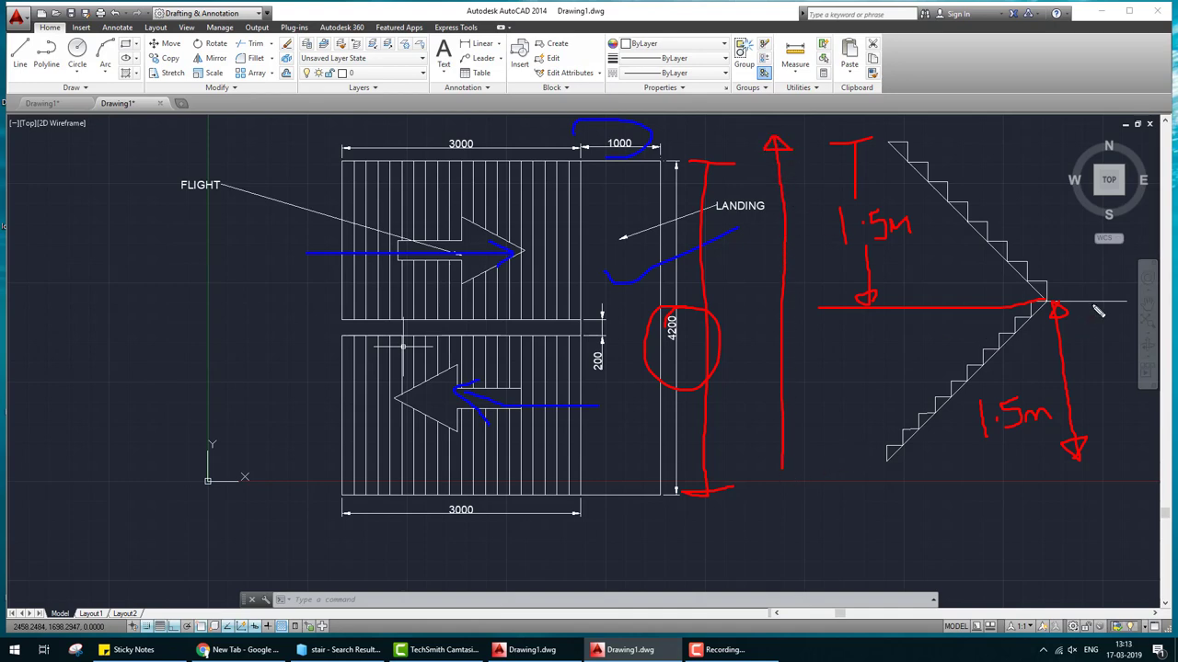
{"action": "left_click_drag", "start_coordinate": [797, 331], "coordinate": [800, 356]}
{"action": "left_click_drag", "start_coordinate": [770, 470], "coordinate": [800, 470]}
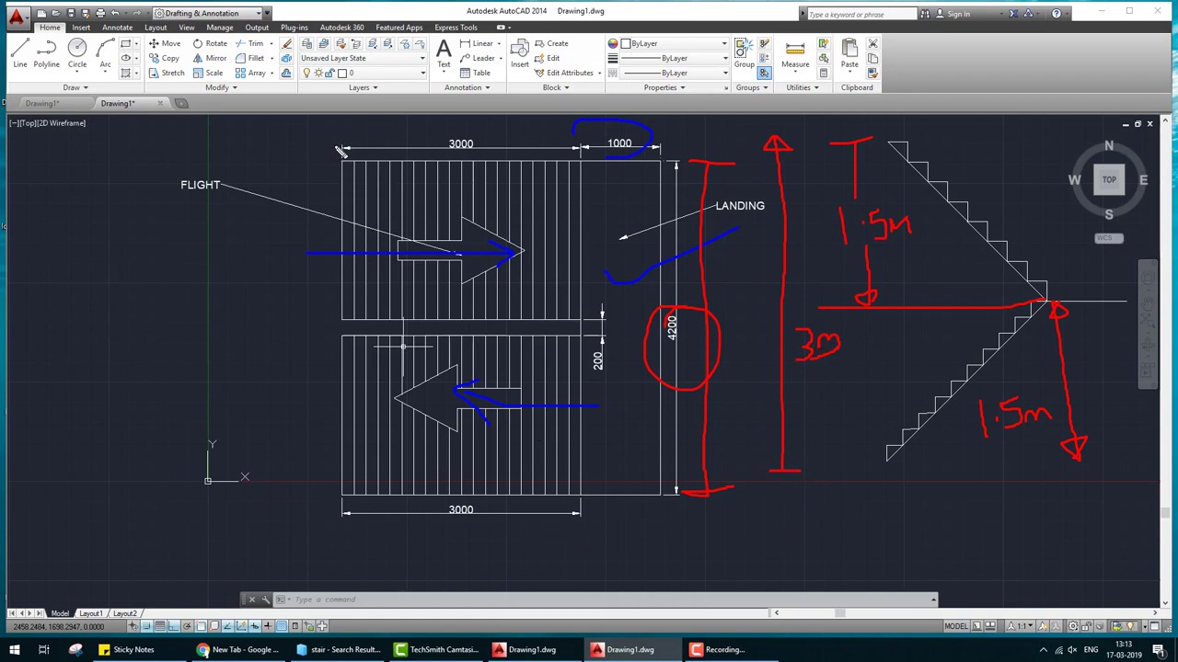
{"action": "mouse_move", "coordinate": [337, 134]}
{"action": "left_mouse_down"}
{"action": "mouse_move", "coordinate": [300, 513]}
{"action": "mouse_move", "coordinate": [646, 530]}
{"action": "mouse_move", "coordinate": [751, 346]}
{"action": "mouse_move", "coordinate": [758, 130]}
{"action": "mouse_move", "coordinate": [357, 161]}
{"action": "left_mouse_up"}
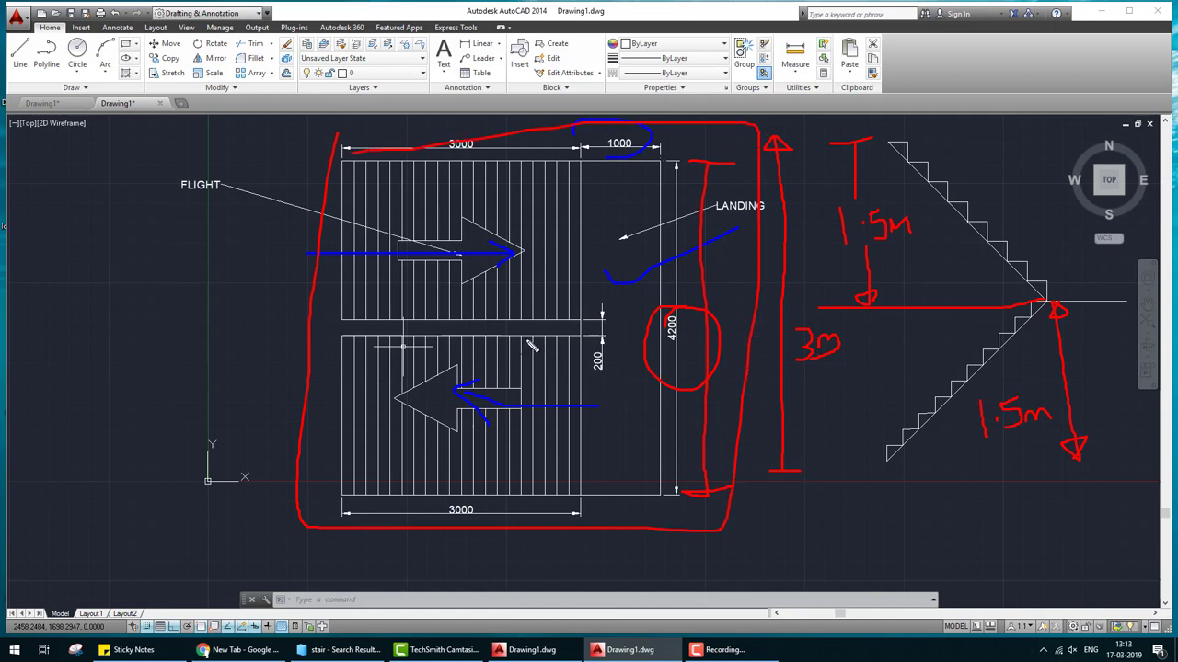
Step: Ink-annotate the flights and 3000/1000 dimensions, then clear the ink and show the desktop
{"action": "key", "text": "Escape"}
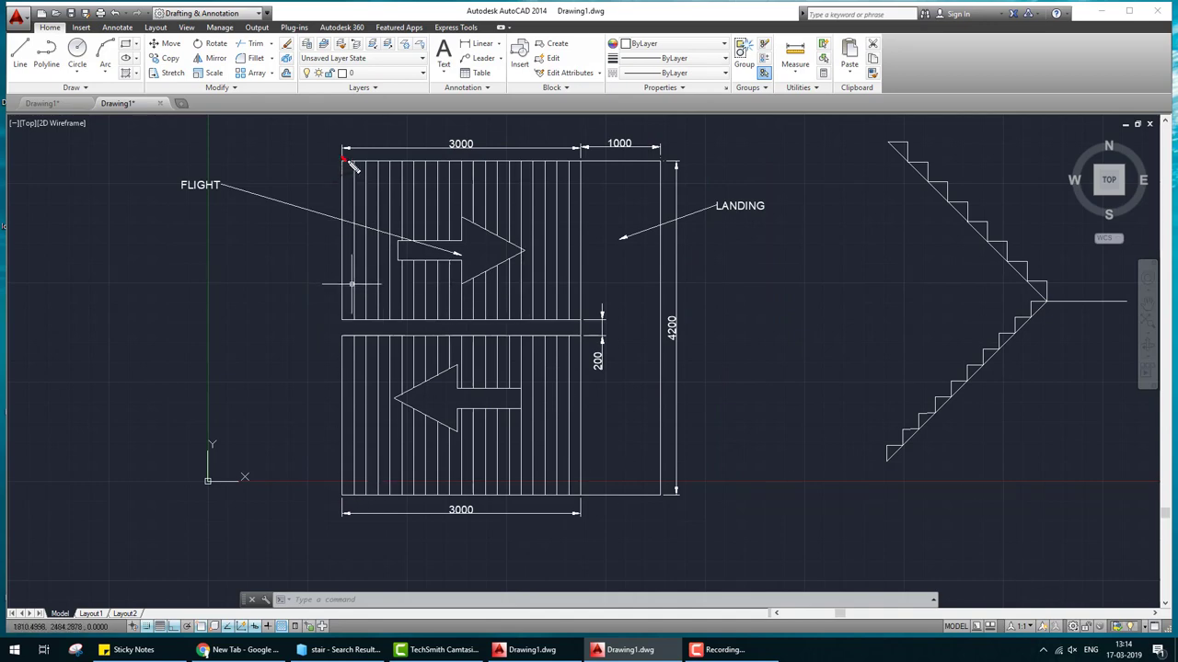
{"action": "mouse_move", "coordinate": [345, 158]}
{"action": "left_mouse_down"}
{"action": "mouse_move", "coordinate": [672, 163]}
{"action": "mouse_move", "coordinate": [354, 124]}
{"action": "mouse_move", "coordinate": [612, 158]}
{"action": "left_mouse_up"}
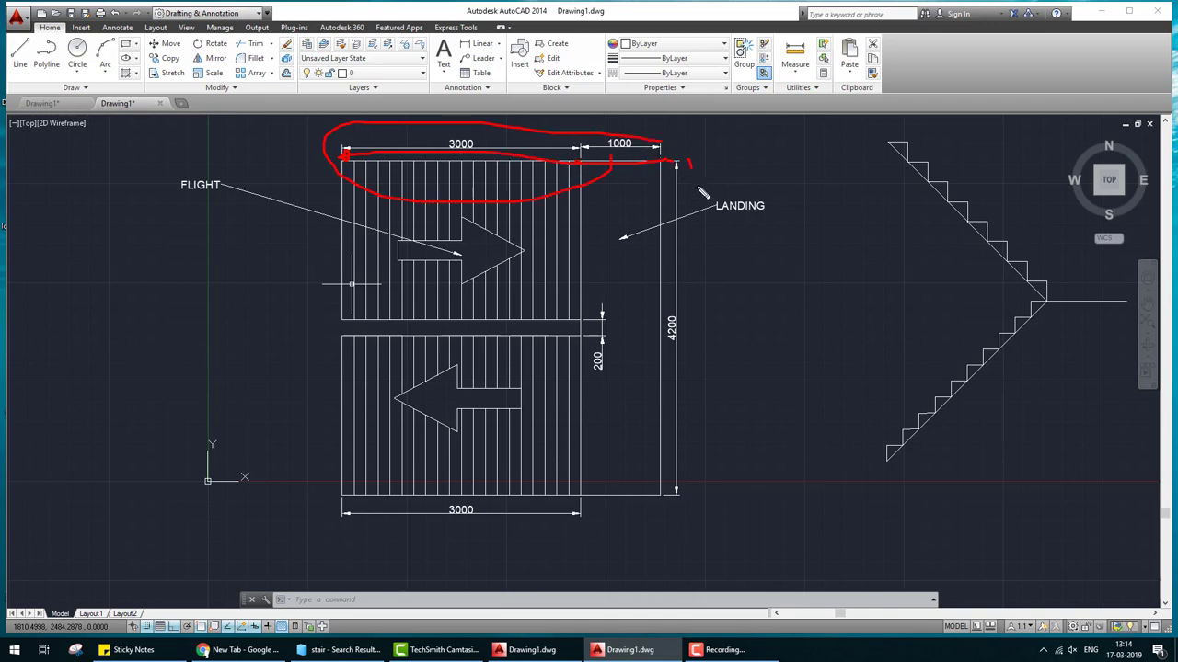
{"action": "left_click_drag", "start_coordinate": [688, 161], "coordinate": [710, 277]}
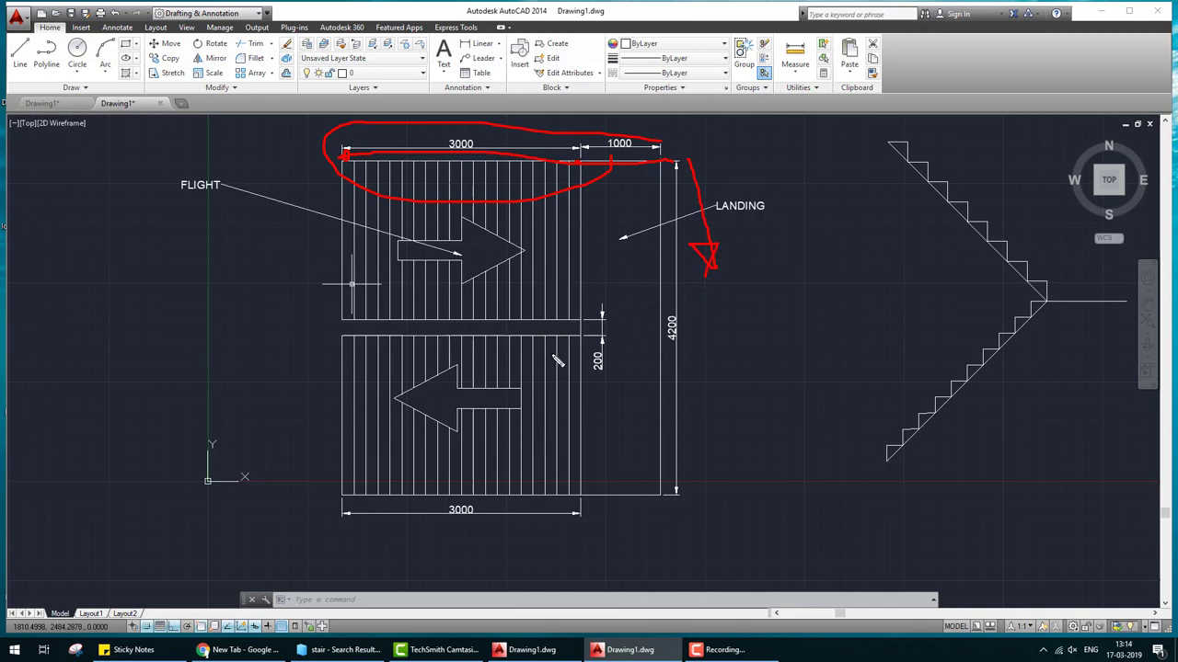
{"action": "mouse_move", "coordinate": [309, 331]}
{"action": "left_mouse_down"}
{"action": "mouse_move", "coordinate": [333, 333]}
{"action": "mouse_move", "coordinate": [337, 496]}
{"action": "mouse_move", "coordinate": [343, 486]}
{"action": "left_mouse_up"}
{"action": "mouse_move", "coordinate": [276, 419]}
{"action": "left_mouse_down"}
{"action": "mouse_move", "coordinate": [292, 439]}
{"action": "mouse_move", "coordinate": [314, 412]}
{"action": "left_mouse_up"}
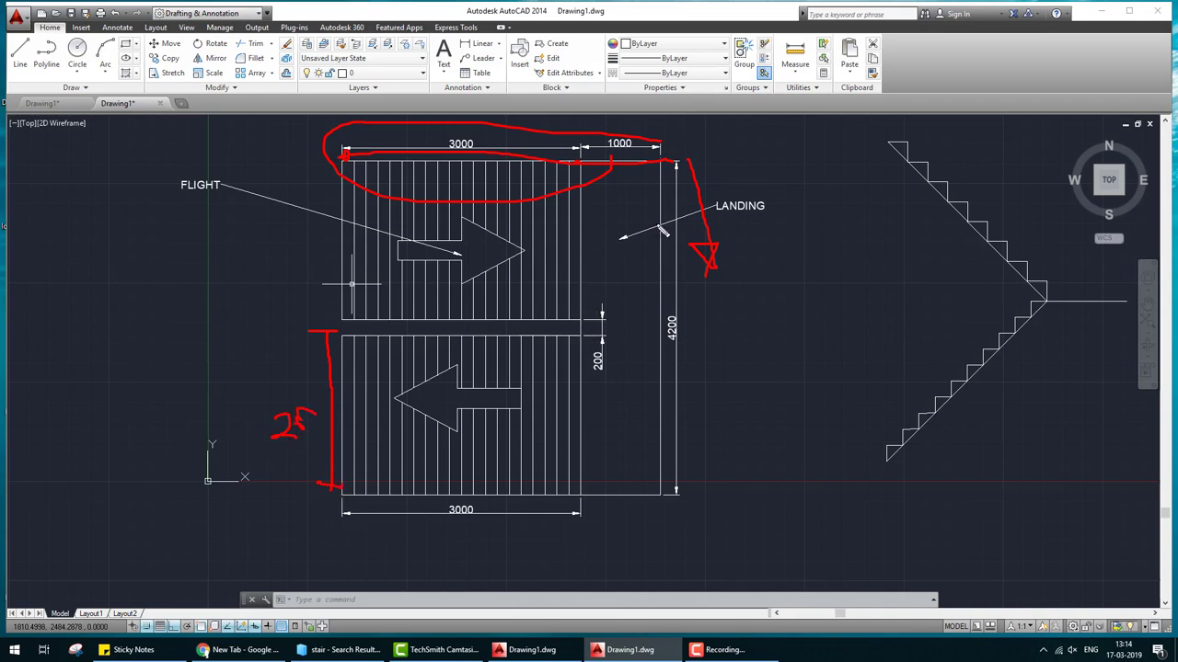
{"action": "key", "text": "ctrl+shift+d"}
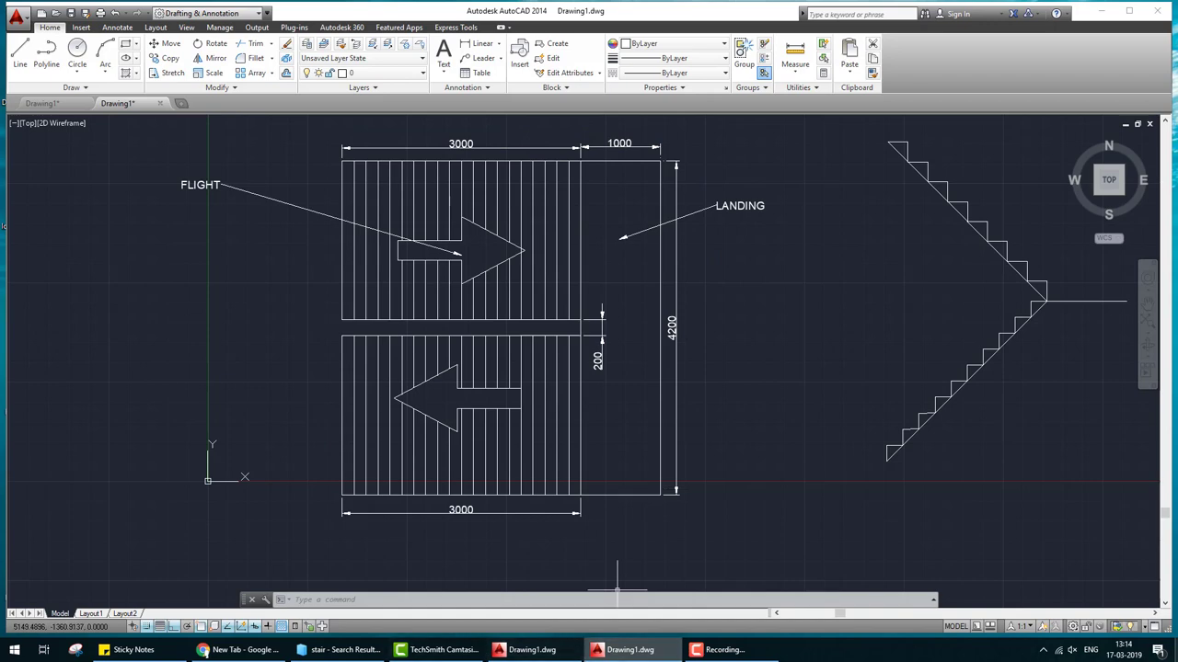
{"action": "key", "text": "super+d"}
{"action": "double_click", "coordinate": [69, 89]}
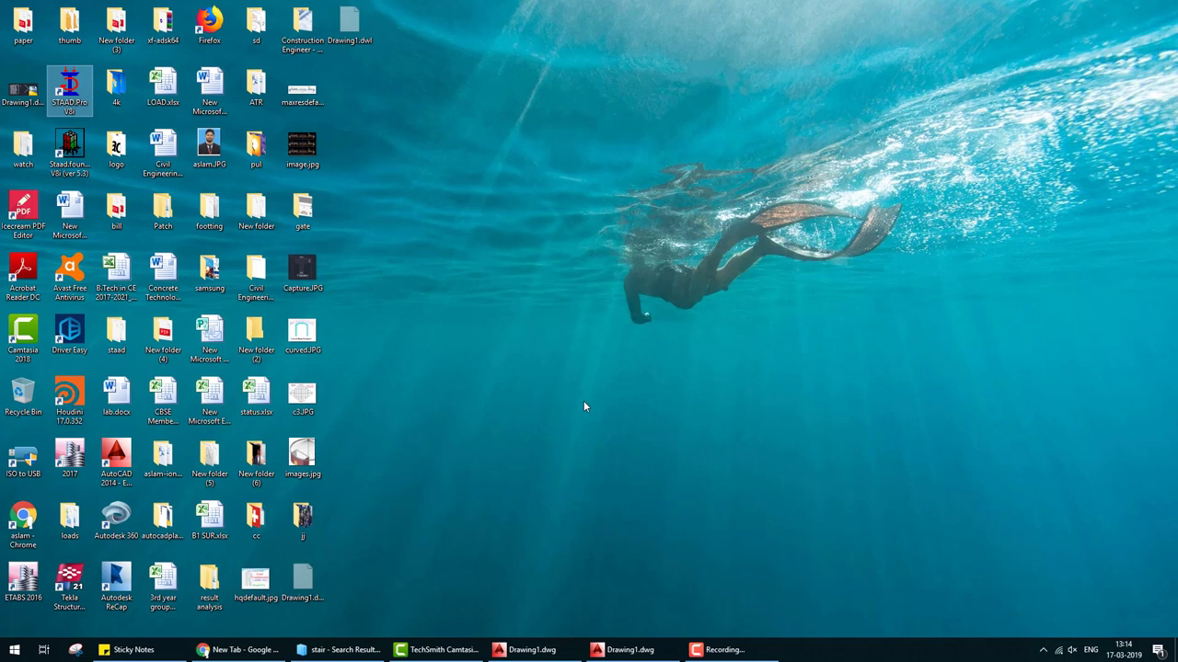
{"action": "left_click", "coordinate": [716, 650]}
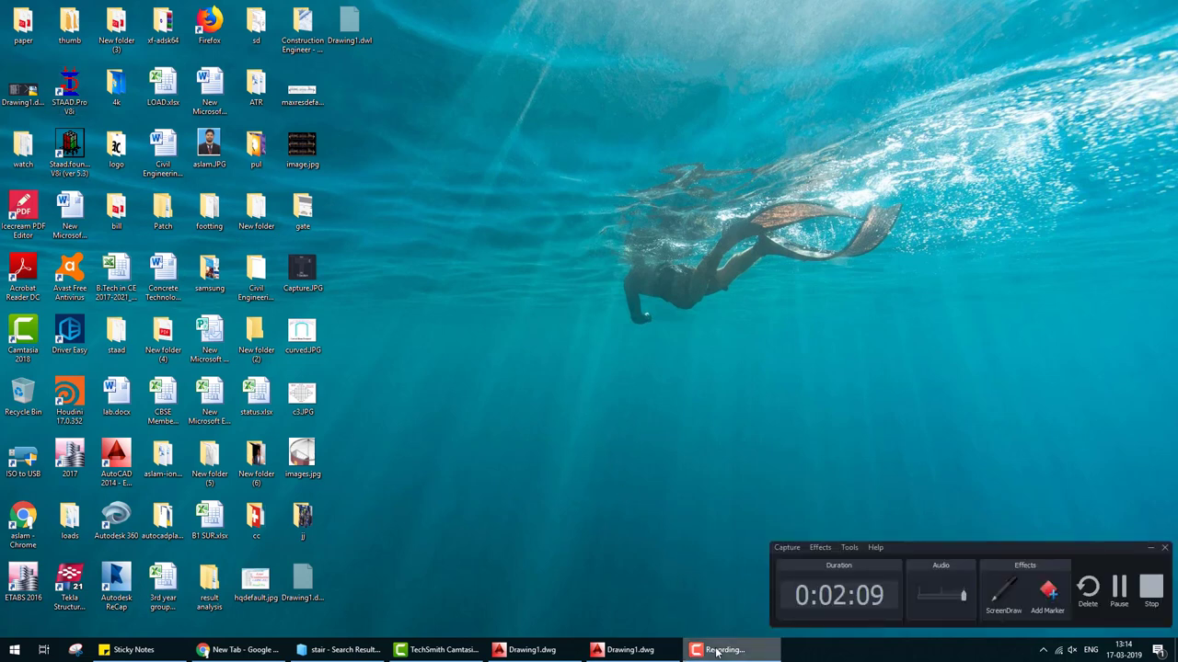
{"action": "left_click", "coordinate": [715, 649]}
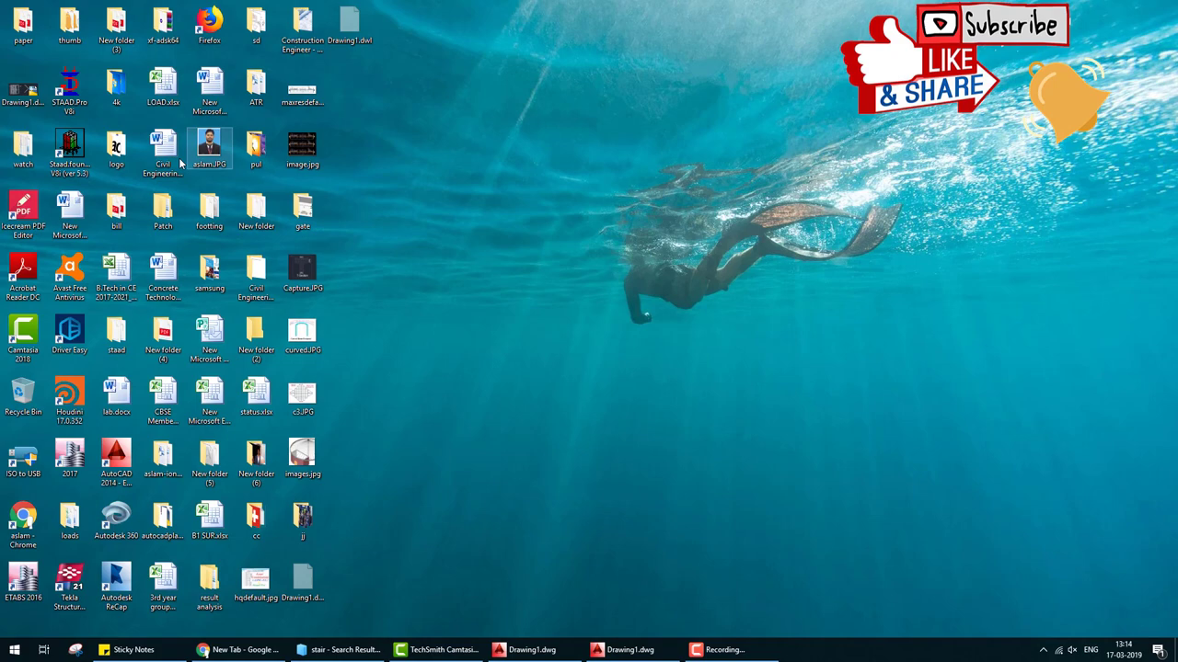
{"action": "right_click", "coordinate": [73, 92]}
{"action": "left_click", "coordinate": [88, 103]}
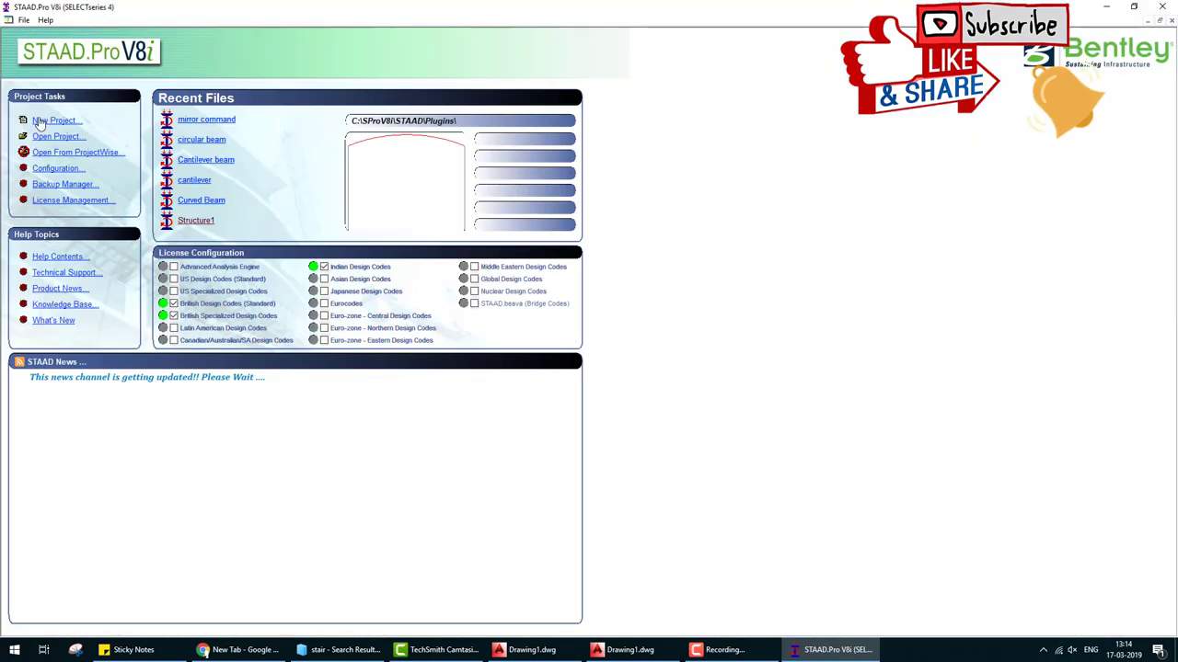
Step: Create a new STAAD project named 'sTAIR'
{"action": "left_click", "coordinate": [48, 120]}
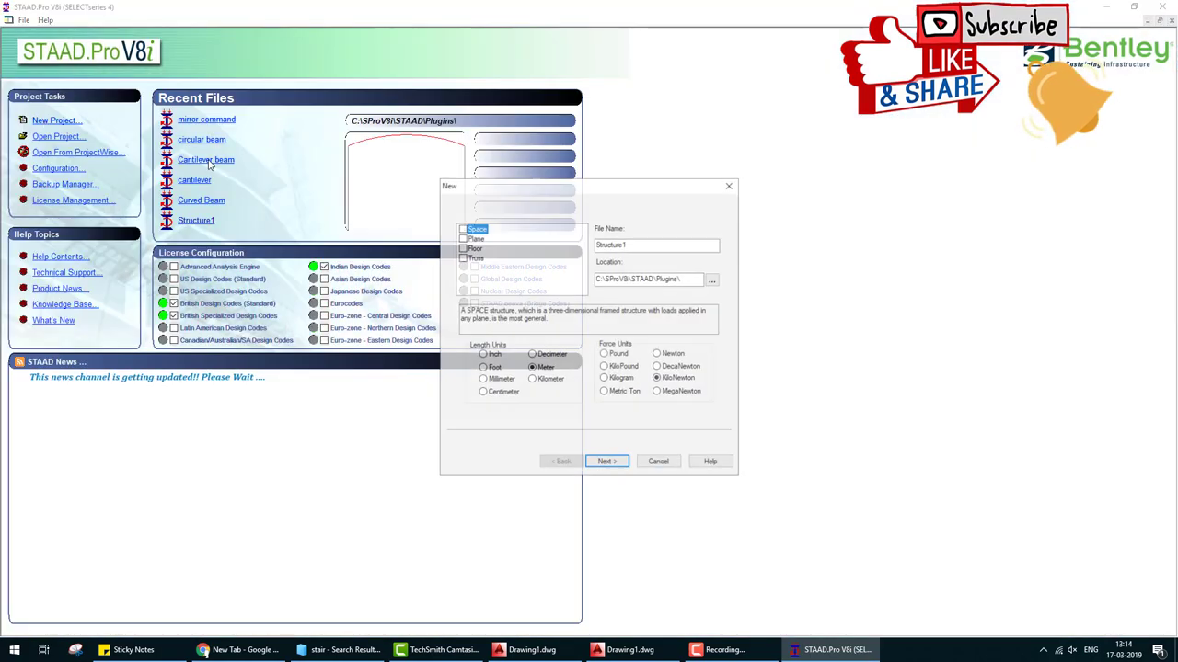
{"action": "double_click", "coordinate": [638, 245]}
{"action": "type", "text": "sTAIRCASE"}
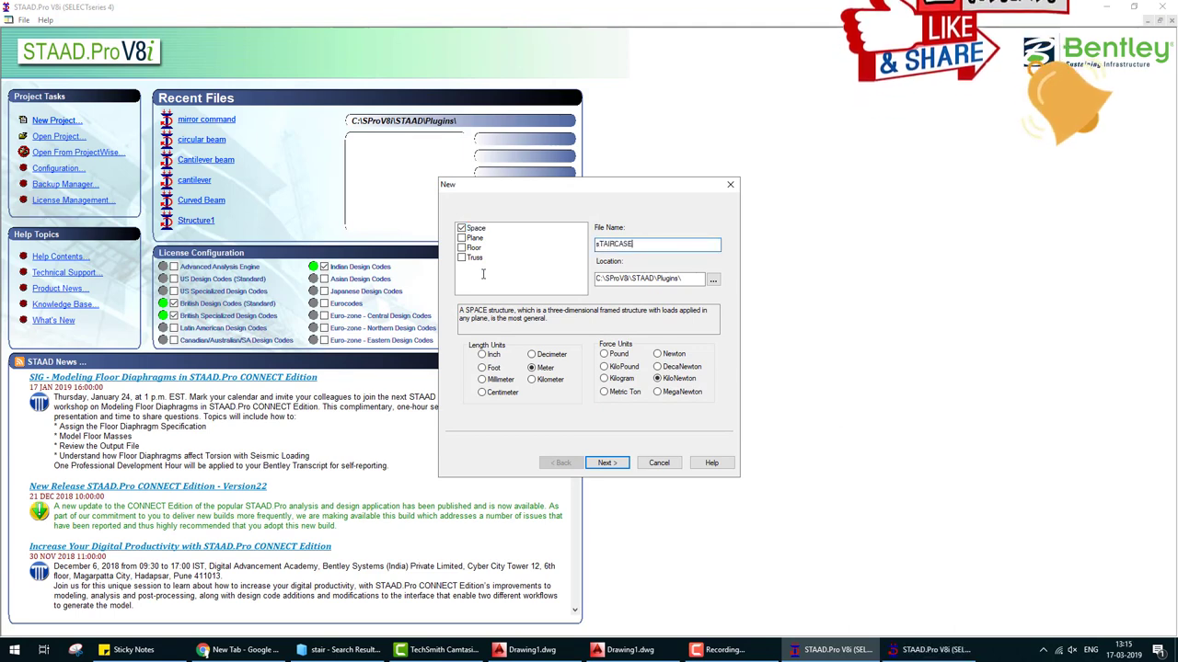
{"action": "left_click", "coordinate": [607, 463]}
{"action": "left_click", "coordinate": [607, 463]}
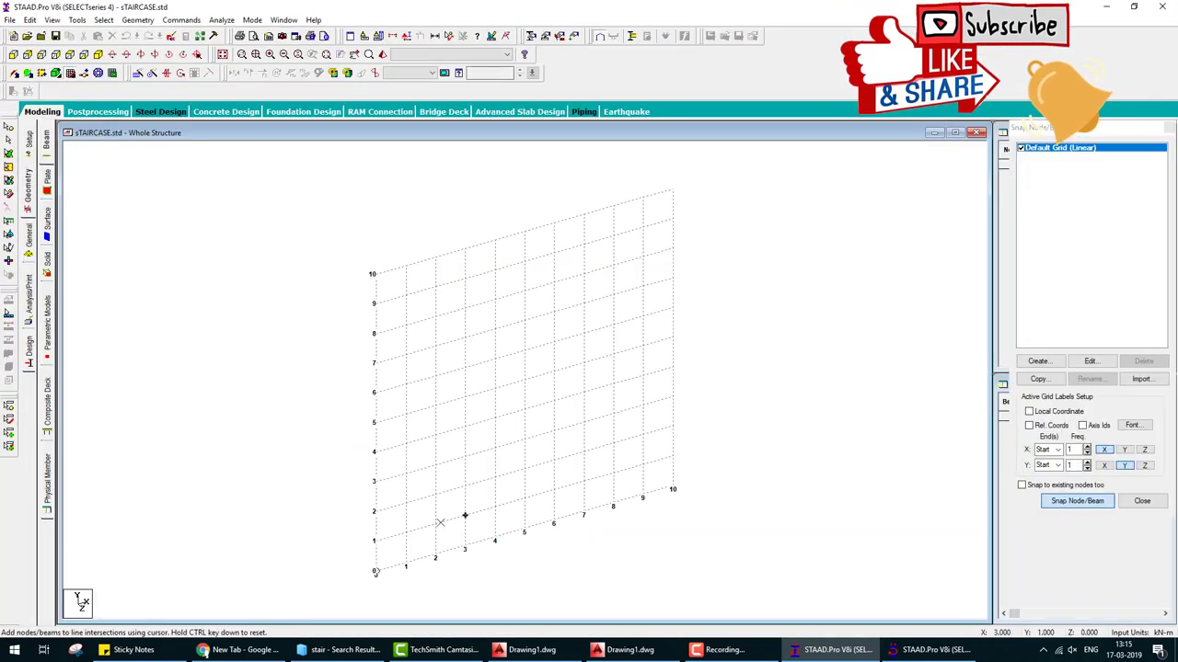
Step: Place the first node at the grid origin and start a translational repeat of it
{"action": "left_click", "coordinate": [375, 572]}
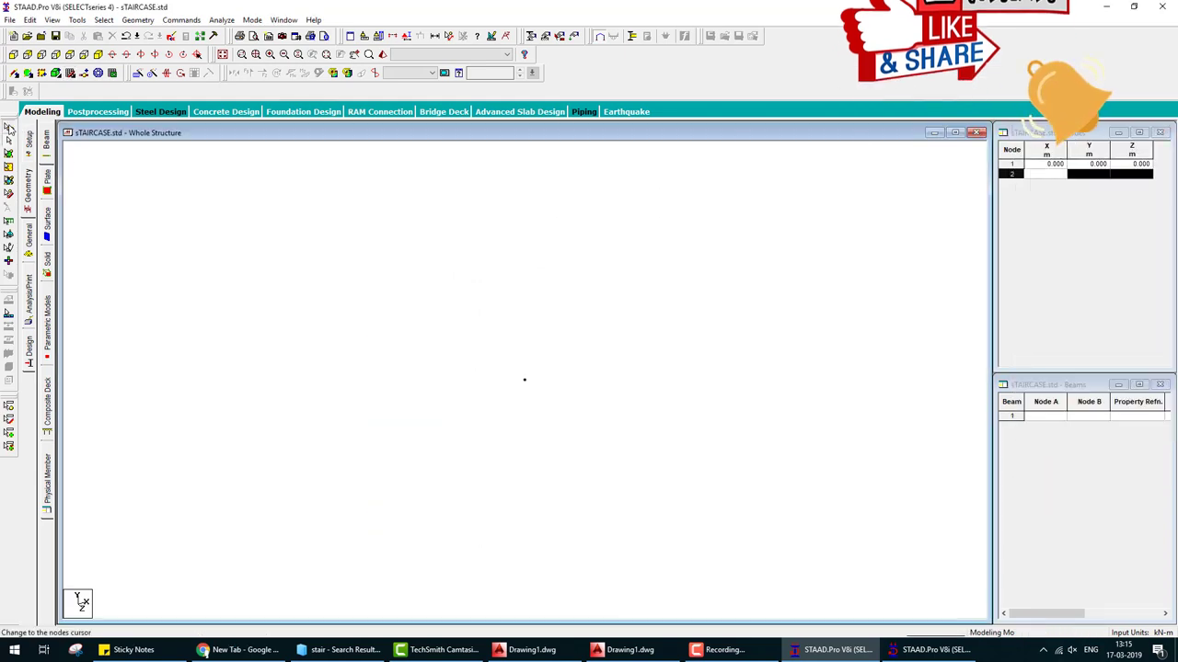
{"action": "left_click", "coordinate": [8, 127]}
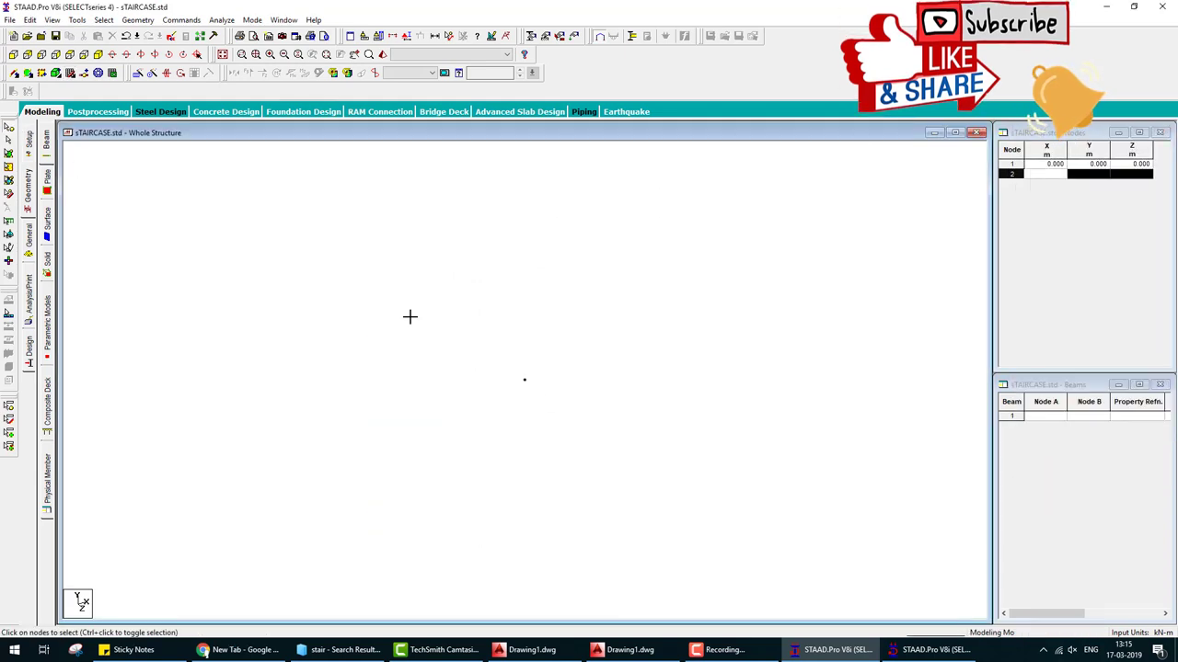
{"action": "left_click", "coordinate": [136, 73]}
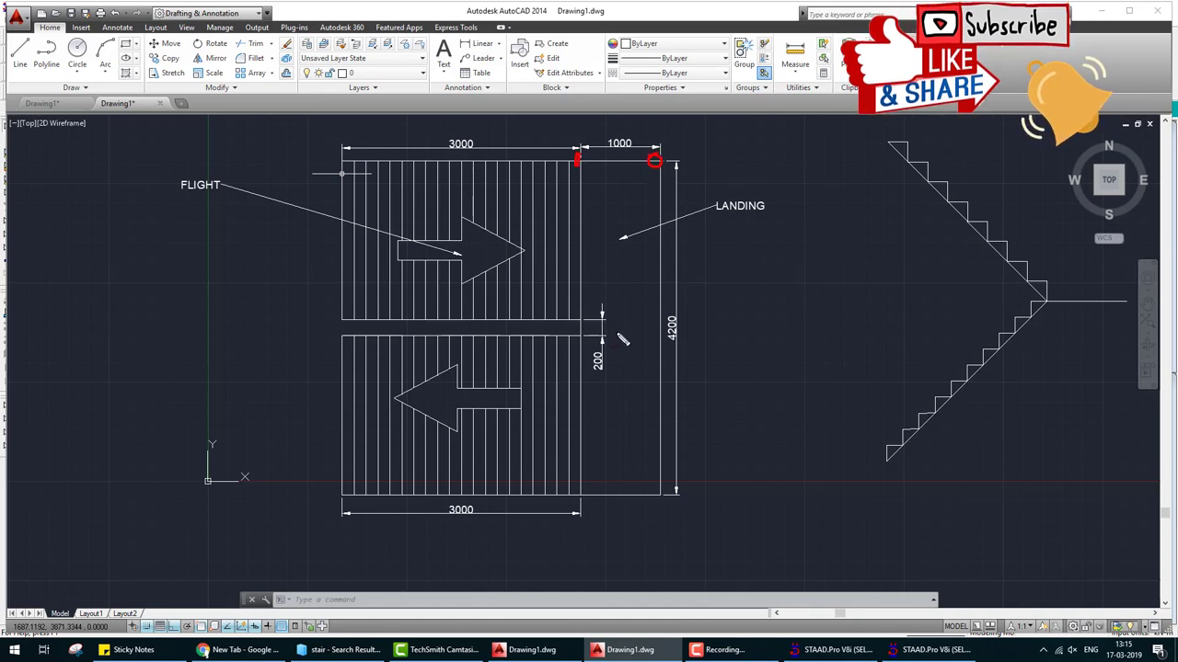
{"action": "left_click", "coordinate": [831, 650]}
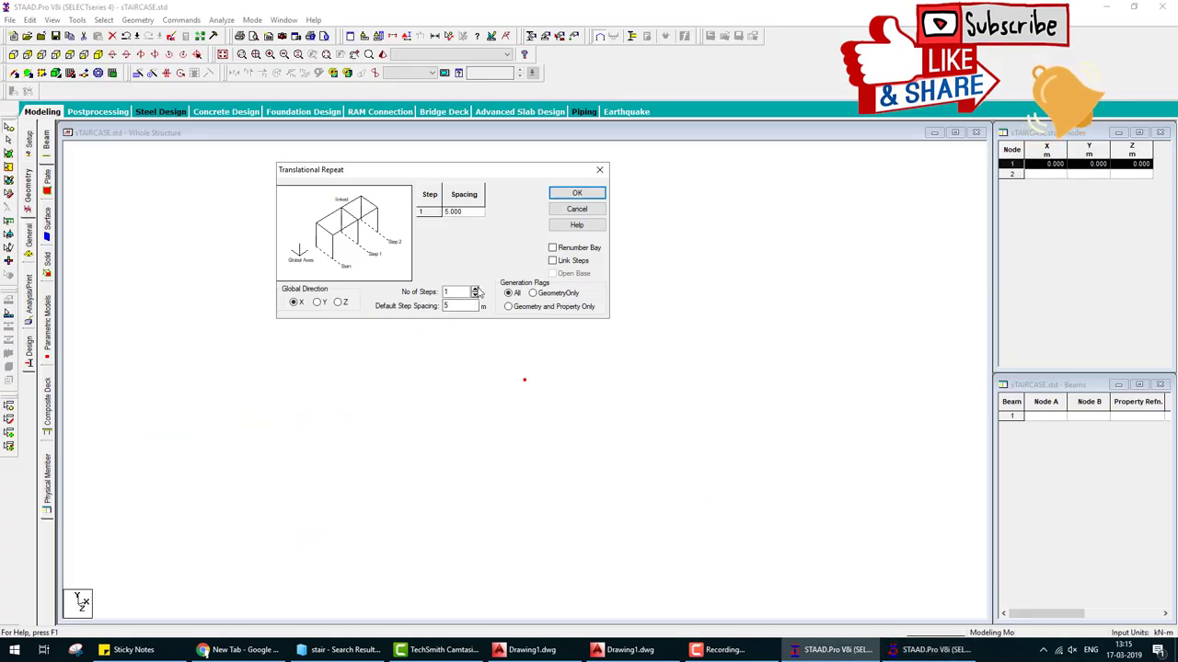
Step: Repeat node 1 in 2 steps along X with spacings of 3 and 1 m
{"action": "left_click", "coordinate": [474, 289]}
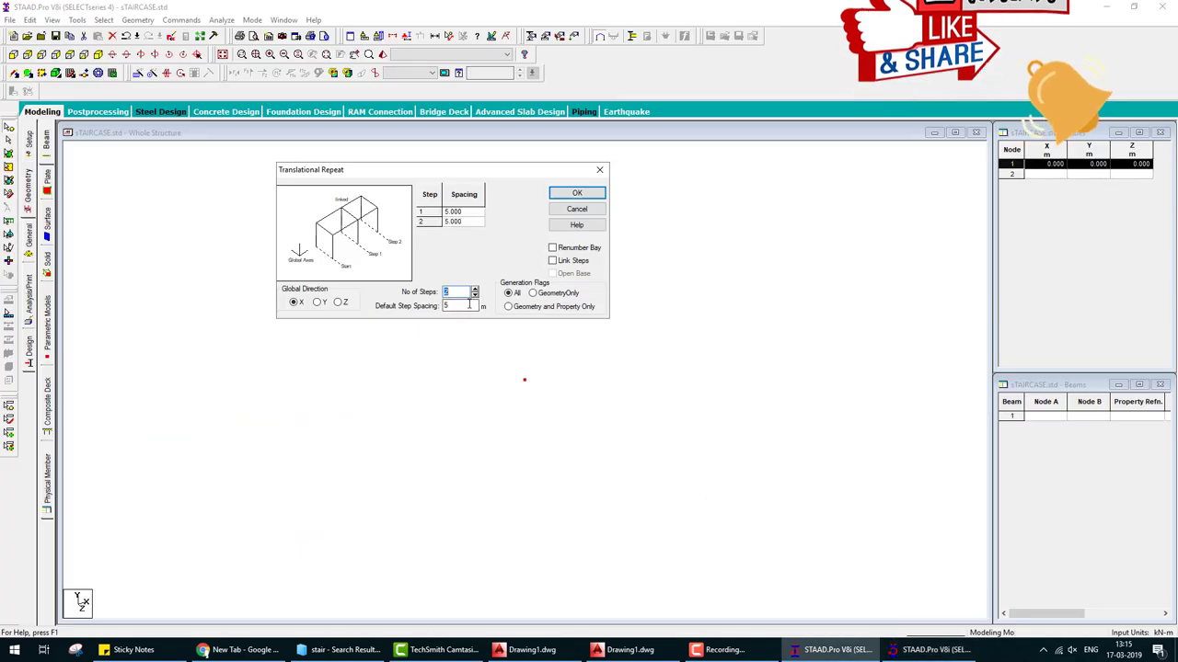
{"action": "key", "text": "Tab"}
{"action": "left_click", "coordinate": [464, 212]}
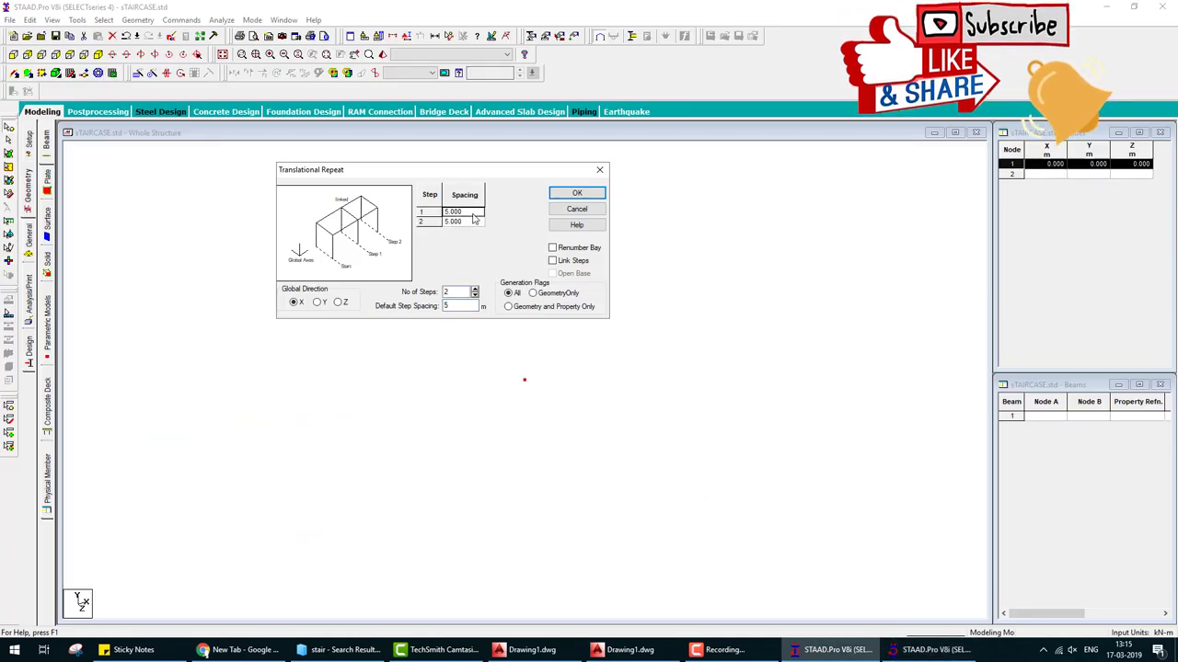
{"action": "type", "text": "3"}
{"action": "left_click", "coordinate": [469, 223]}
{"action": "type", "text": "1"}
{"action": "left_click", "coordinate": [580, 195]}
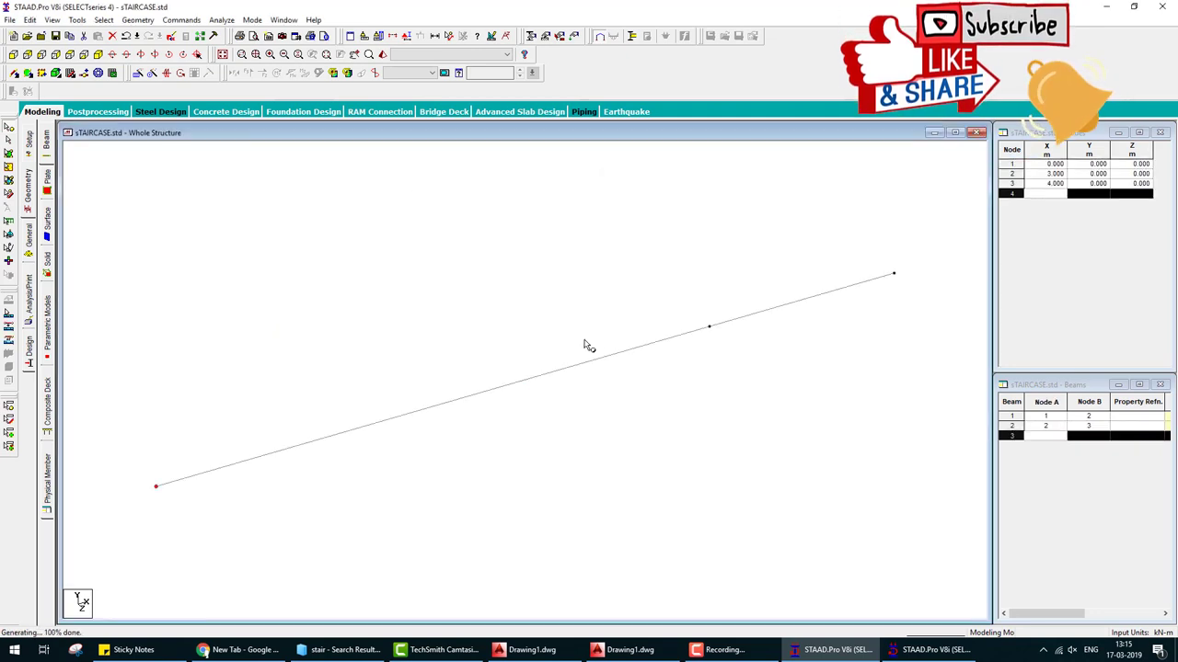
Step: Select both beams and sketch the planned stair outline over the model
{"action": "key", "text": "ctrl+a"}
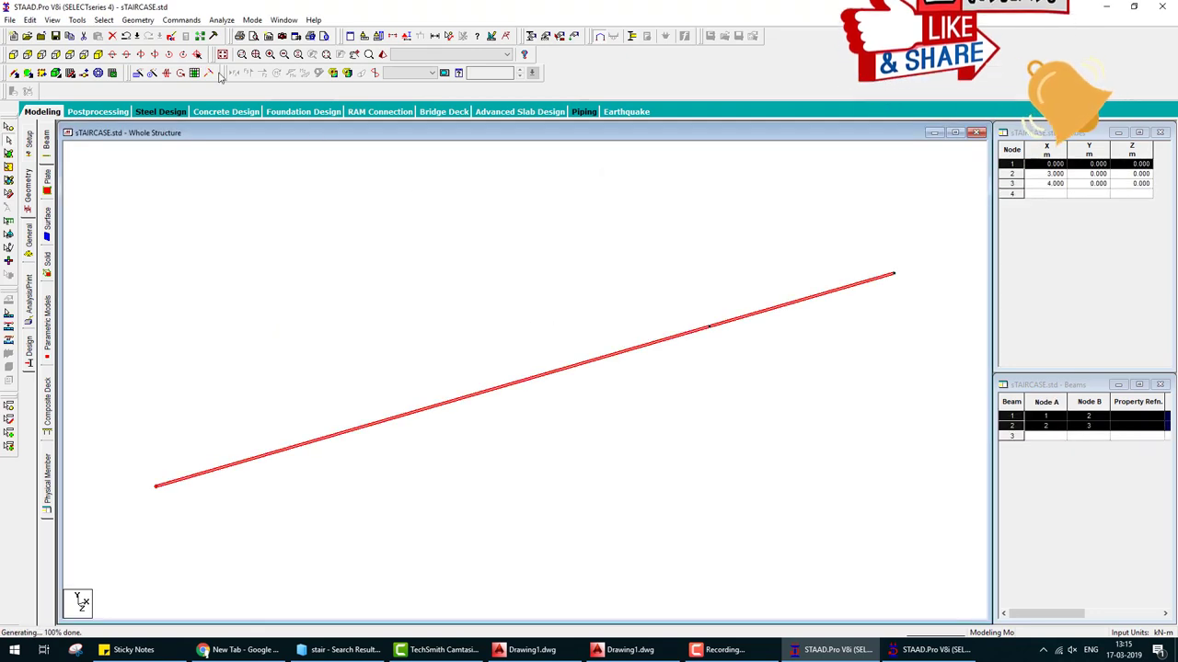
{"action": "middle_click_drag", "start_coordinate": [307, 255], "coordinate": [261, 188]}
{"action": "scroll", "coordinate": [290, 272], "scroll_direction": "down", "scroll_amount": 1}
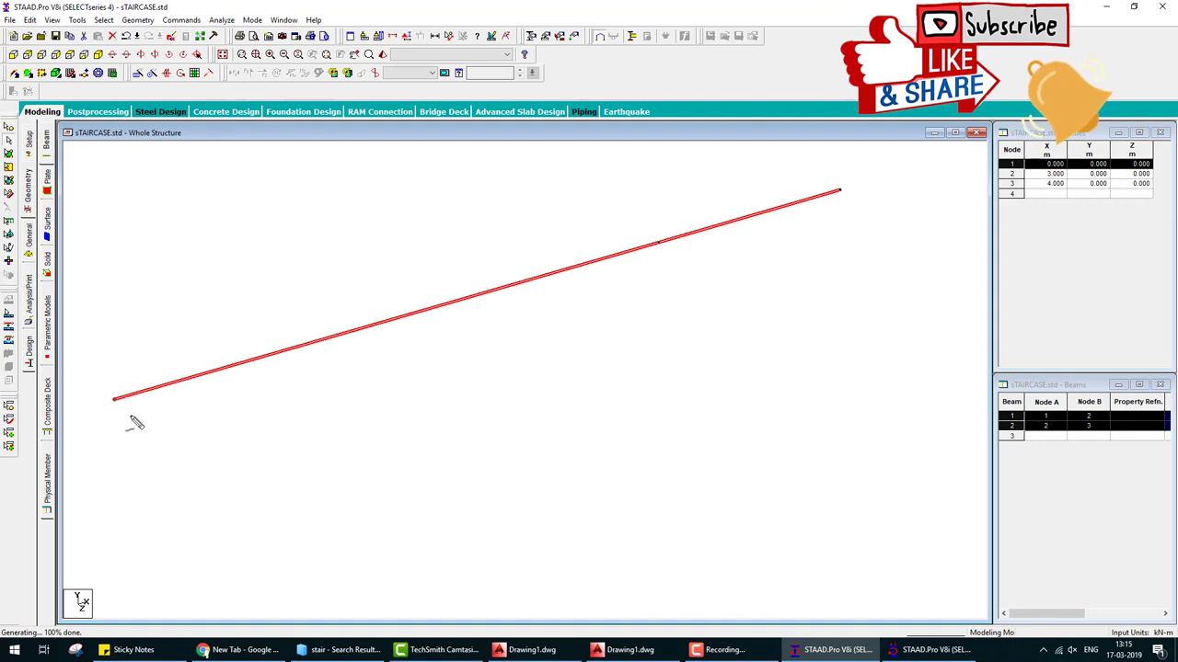
{"action": "mouse_move", "coordinate": [116, 399]}
{"action": "left_mouse_down"}
{"action": "mouse_move", "coordinate": [159, 502]}
{"action": "mouse_move", "coordinate": [130, 485]}
{"action": "mouse_move", "coordinate": [169, 479]}
{"action": "mouse_move", "coordinate": [154, 514]}
{"action": "mouse_move", "coordinate": [162, 498]}
{"action": "mouse_move", "coordinate": [133, 452]}
{"action": "mouse_move", "coordinate": [174, 556]}
{"action": "mouse_move", "coordinate": [516, 482]}
{"action": "mouse_move", "coordinate": [660, 424]}
{"action": "mouse_move", "coordinate": [721, 380]}
{"action": "mouse_move", "coordinate": [663, 243]}
{"action": "left_mouse_up"}
{"action": "mouse_move", "coordinate": [212, 596]}
{"action": "left_mouse_down"}
{"action": "mouse_move", "coordinate": [364, 576]}
{"action": "mouse_move", "coordinate": [565, 523]}
{"action": "mouse_move", "coordinate": [694, 469]}
{"action": "mouse_move", "coordinate": [737, 410]}
{"action": "mouse_move", "coordinate": [720, 372]}
{"action": "left_mouse_up"}
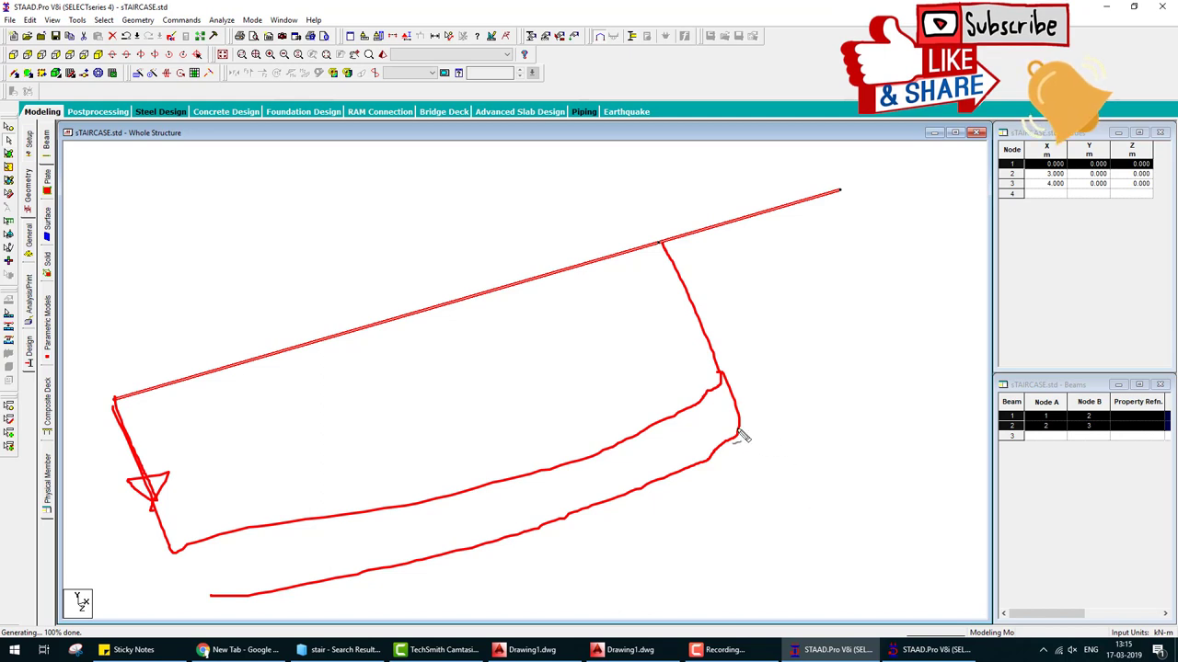
{"action": "mouse_move", "coordinate": [740, 434]}
{"action": "left_mouse_down"}
{"action": "mouse_move", "coordinate": [816, 616]}
{"action": "mouse_move", "coordinate": [741, 644]}
{"action": "left_mouse_up"}
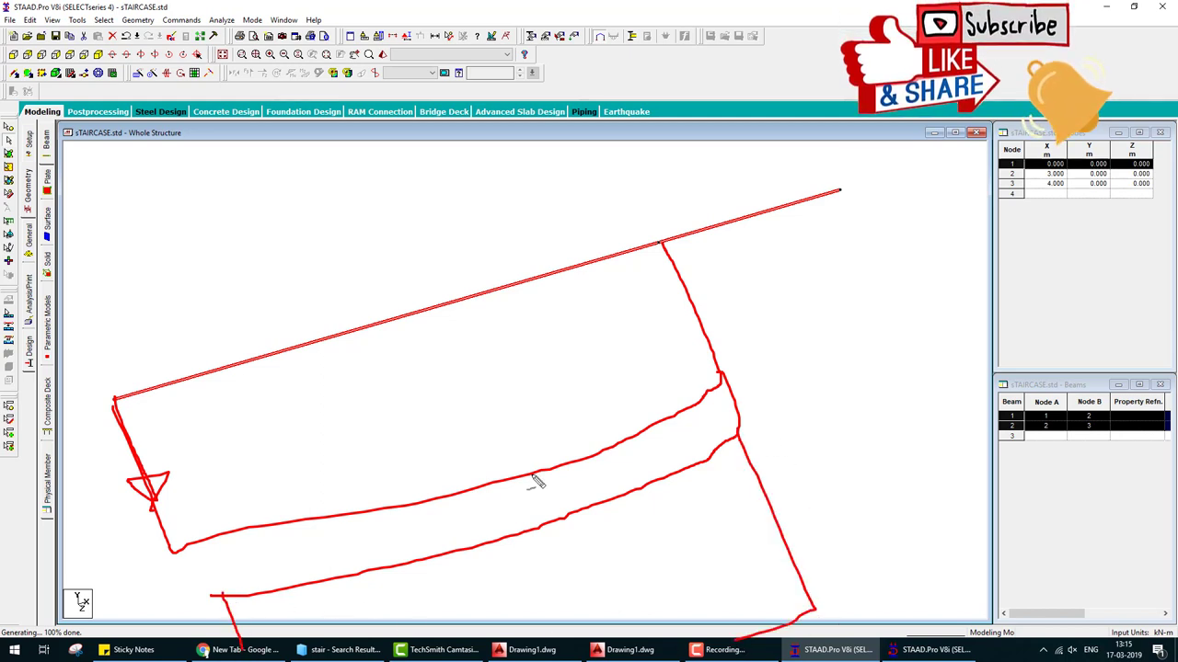
Step: Clear the sketch and set a Z-direction translational repeat, entering spacings starting with 2 m
{"action": "key", "text": "Escape"}
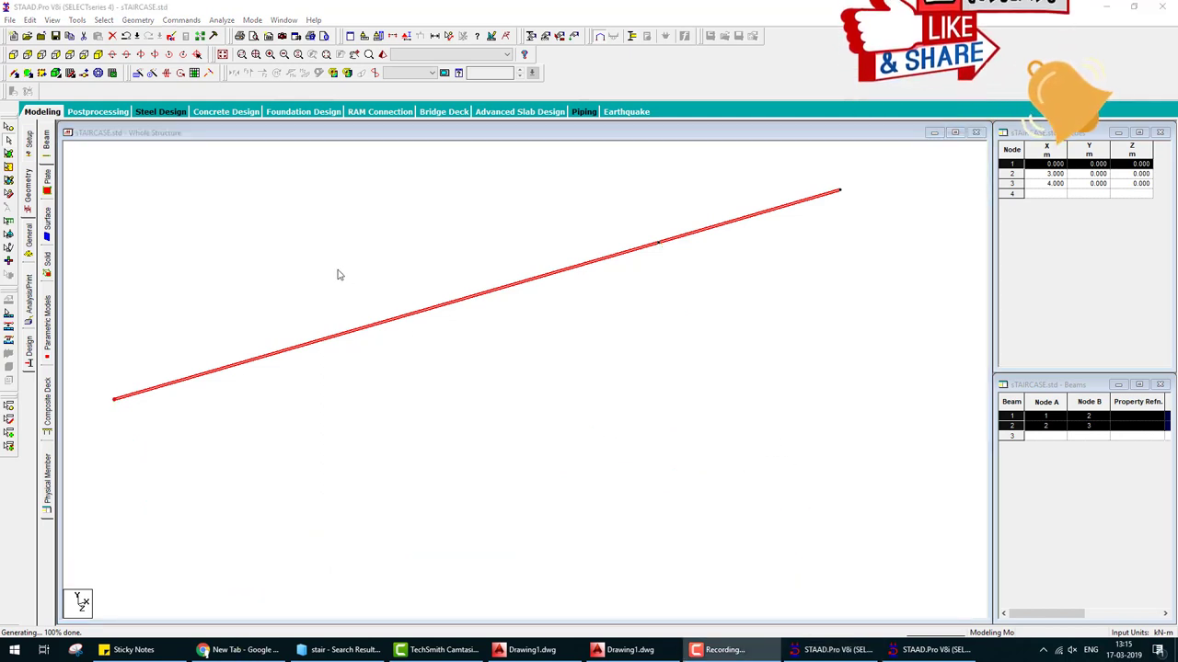
{"action": "left_click", "coordinate": [139, 73]}
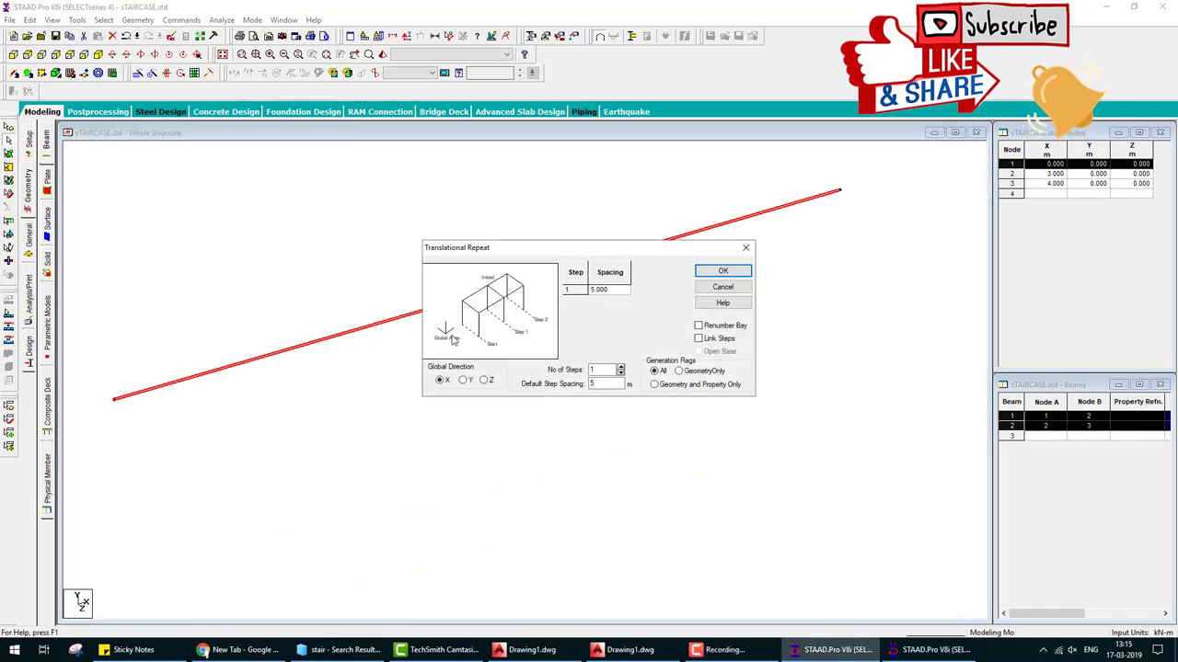
{"action": "left_click", "coordinate": [483, 380]}
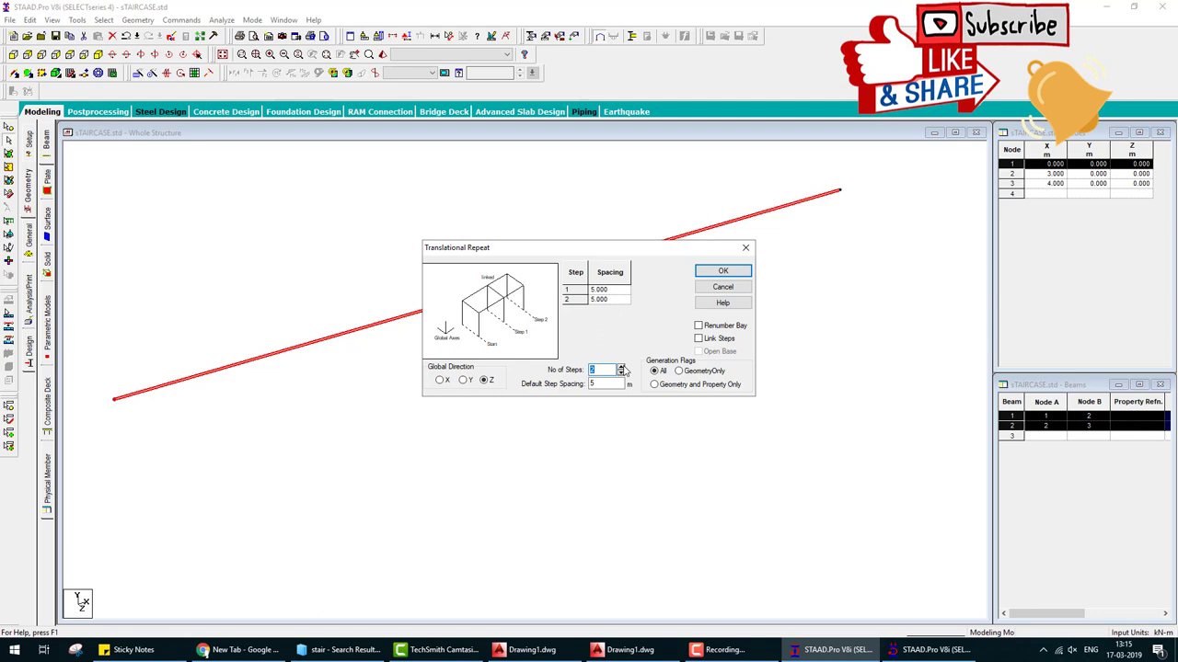
{"action": "left_click", "coordinate": [619, 290]}
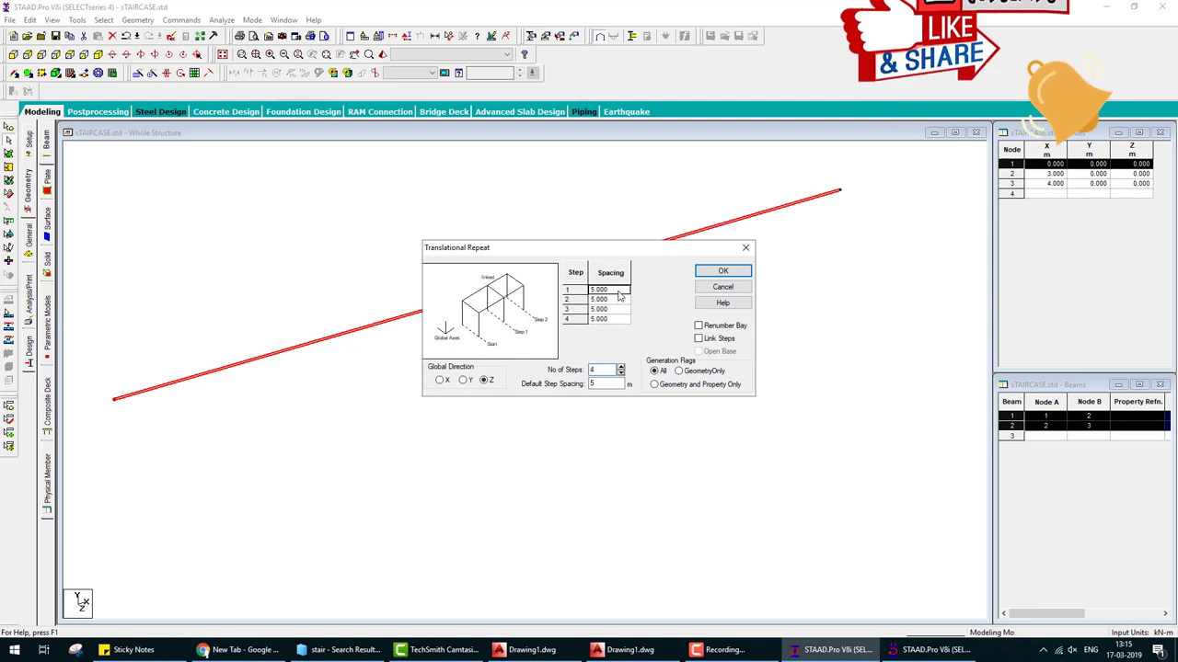
{"action": "type", "text": "2"}
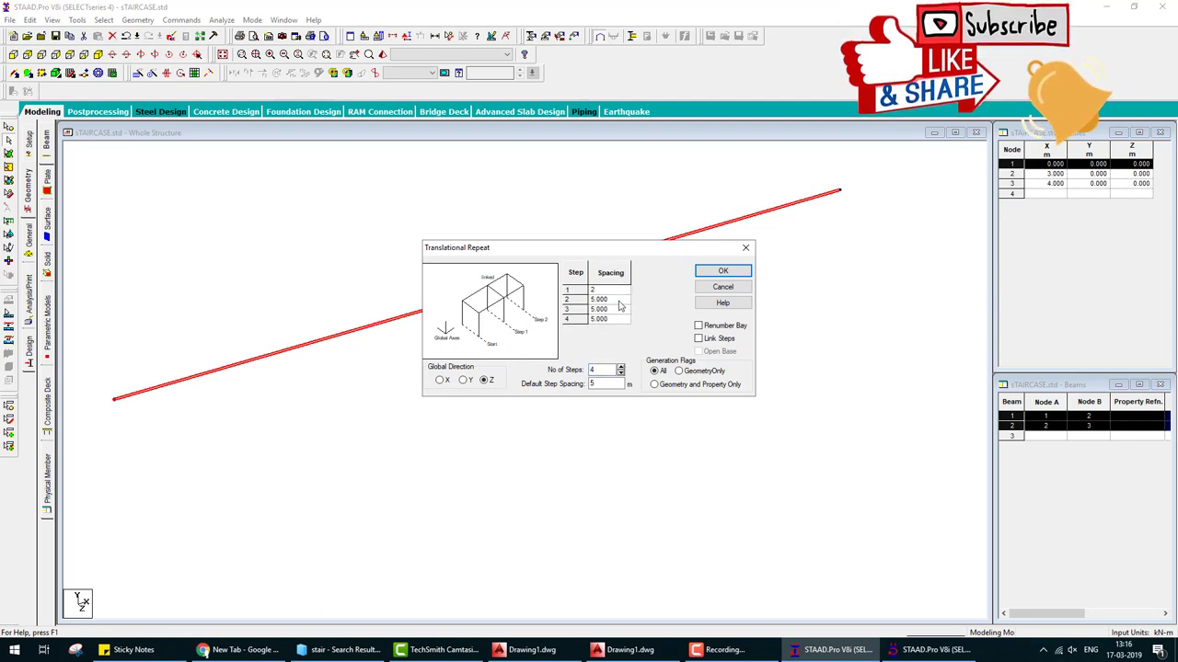
{"action": "key", "text": "Down"}
{"action": "type", "text": "3"}
{"action": "type", "text": "2"}
Step: Generate the Z-direction stair grid and delete the two extra short beams
{"action": "left_click", "coordinate": [710, 271]}
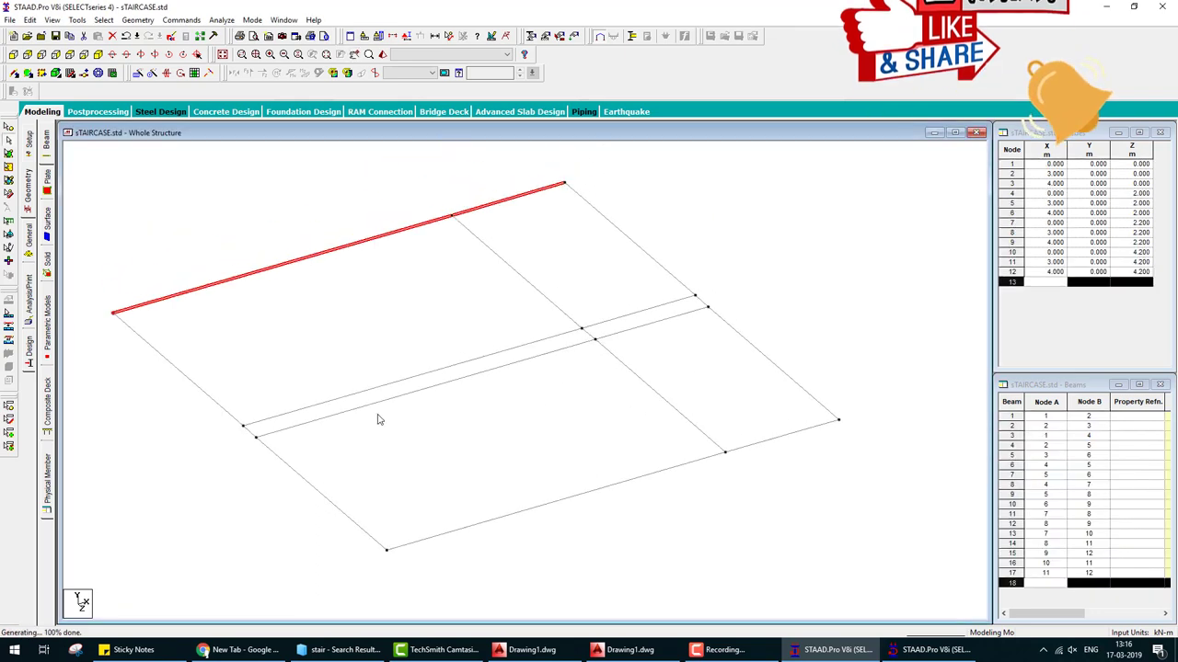
{"action": "left_click", "coordinate": [250, 434]}
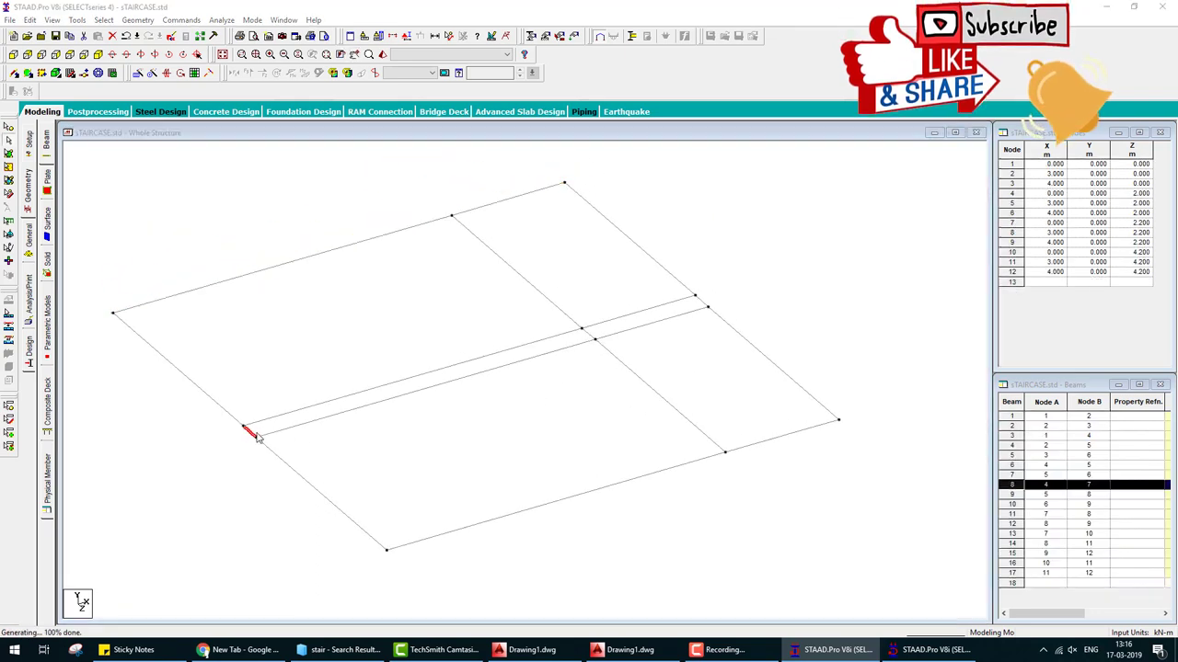
{"action": "left_click", "coordinate": [641, 330]}
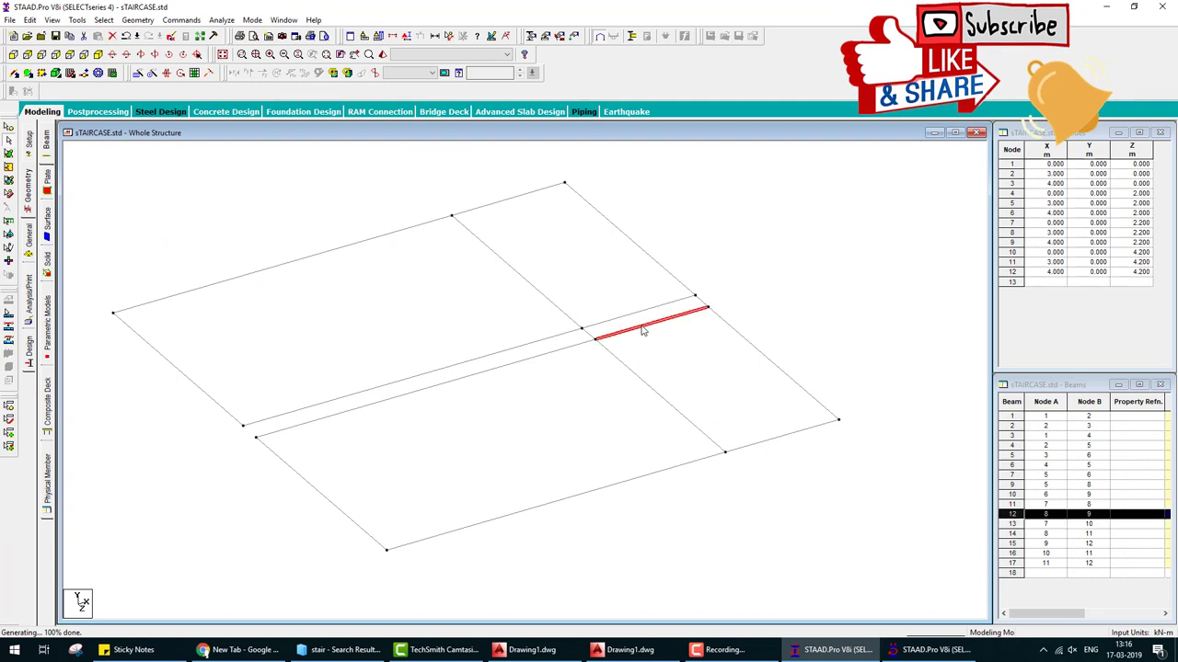
{"action": "left_click", "coordinate": [634, 313]}
{"action": "left_click", "coordinate": [635, 316]}
{"action": "key", "text": "Delete"}
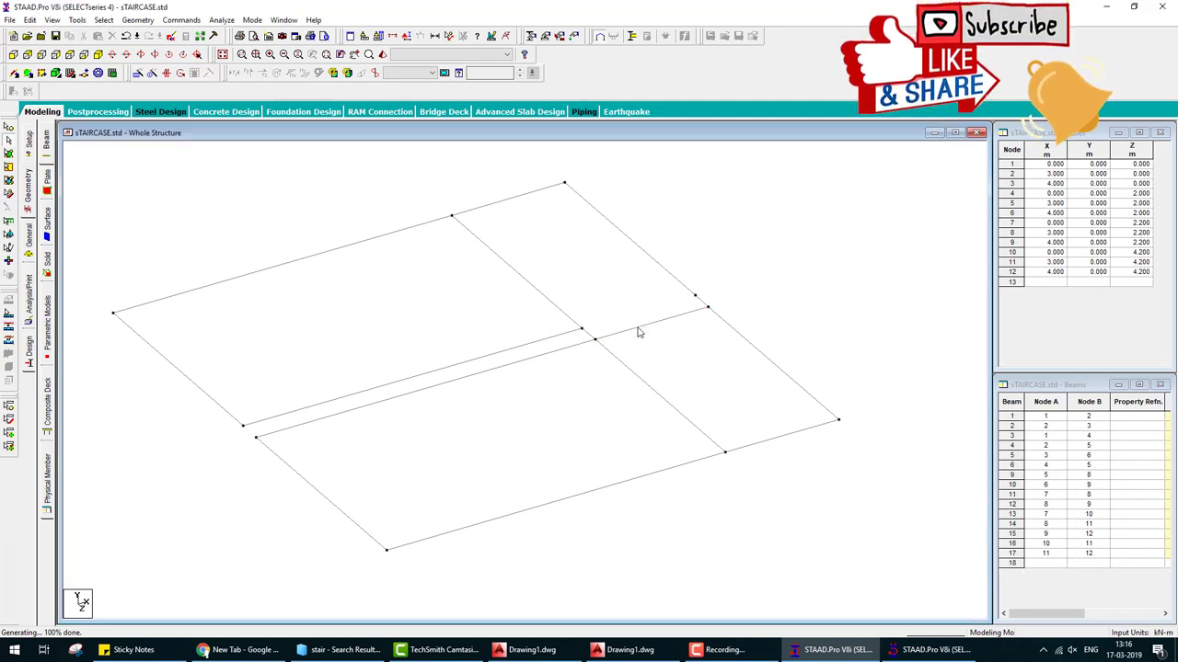
{"action": "left_click", "coordinate": [644, 325]}
{"action": "key", "text": "Delete"}
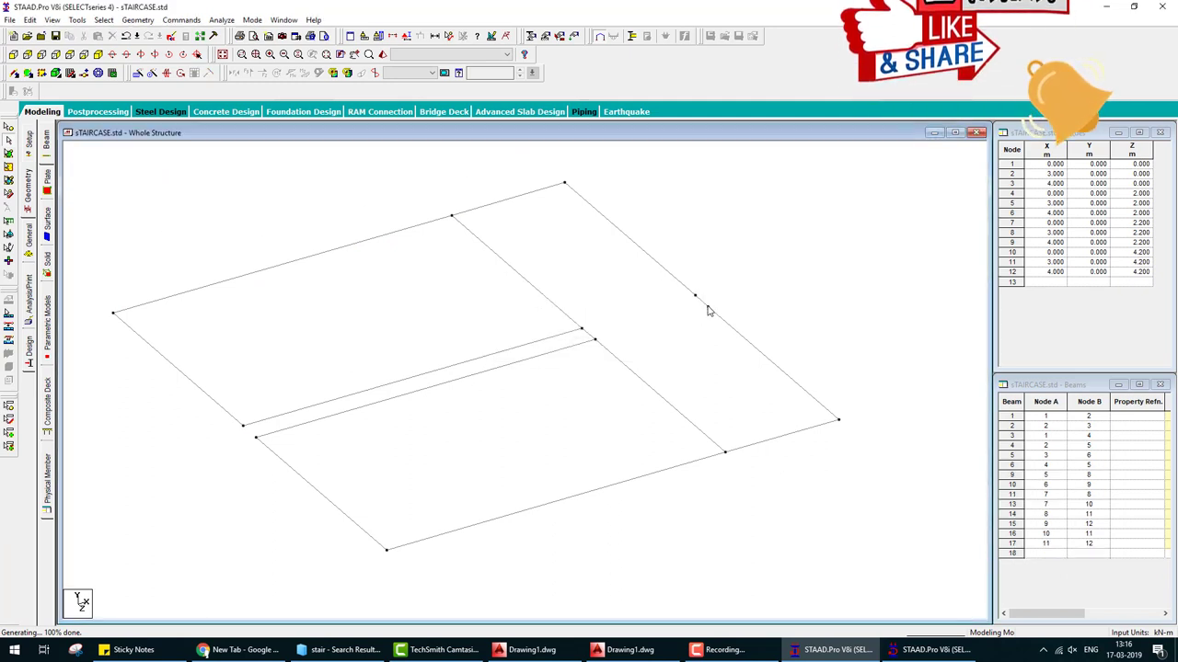
Step: Merge the three right-edge beams into a single 3–12 beam
{"action": "left_click", "coordinate": [706, 310]}
{"action": "left_click", "coordinate": [696, 297], "text": "ctrl"}
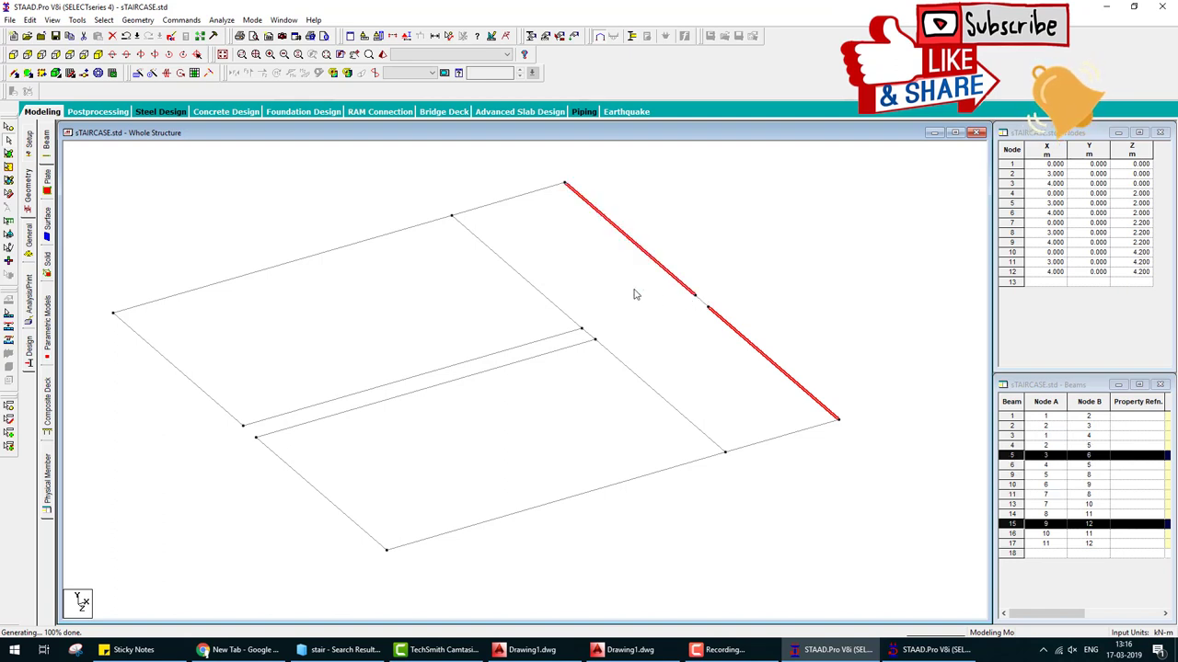
{"action": "left_click", "coordinate": [695, 298], "text": "ctrl"}
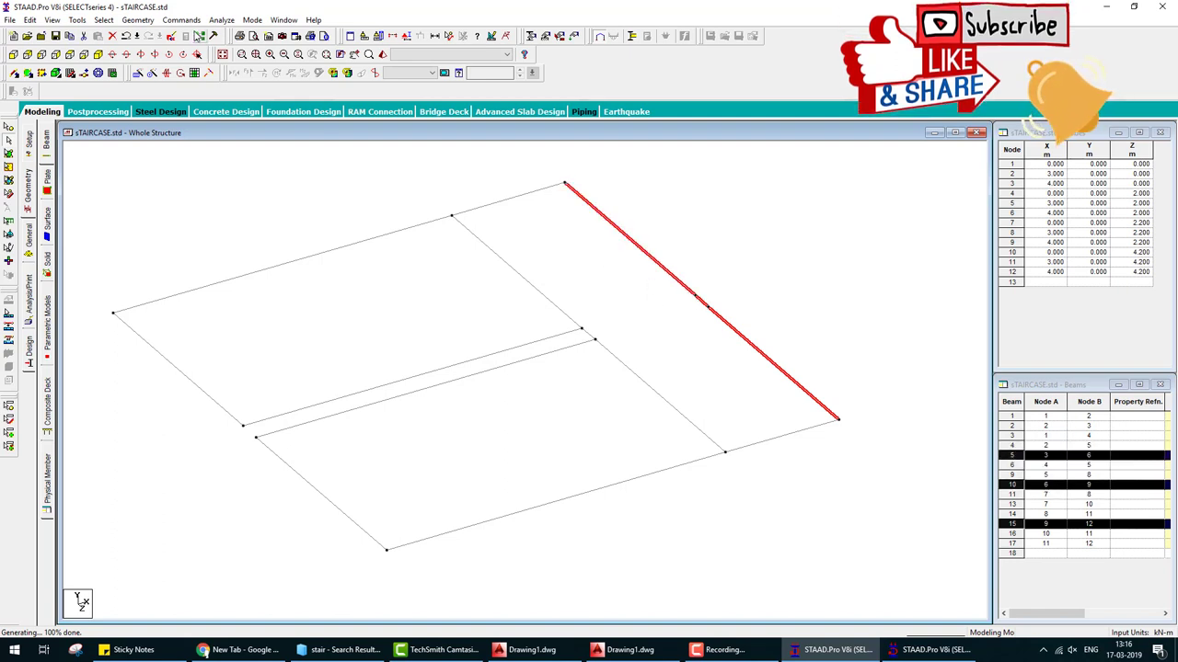
{"action": "left_click", "coordinate": [143, 22]}
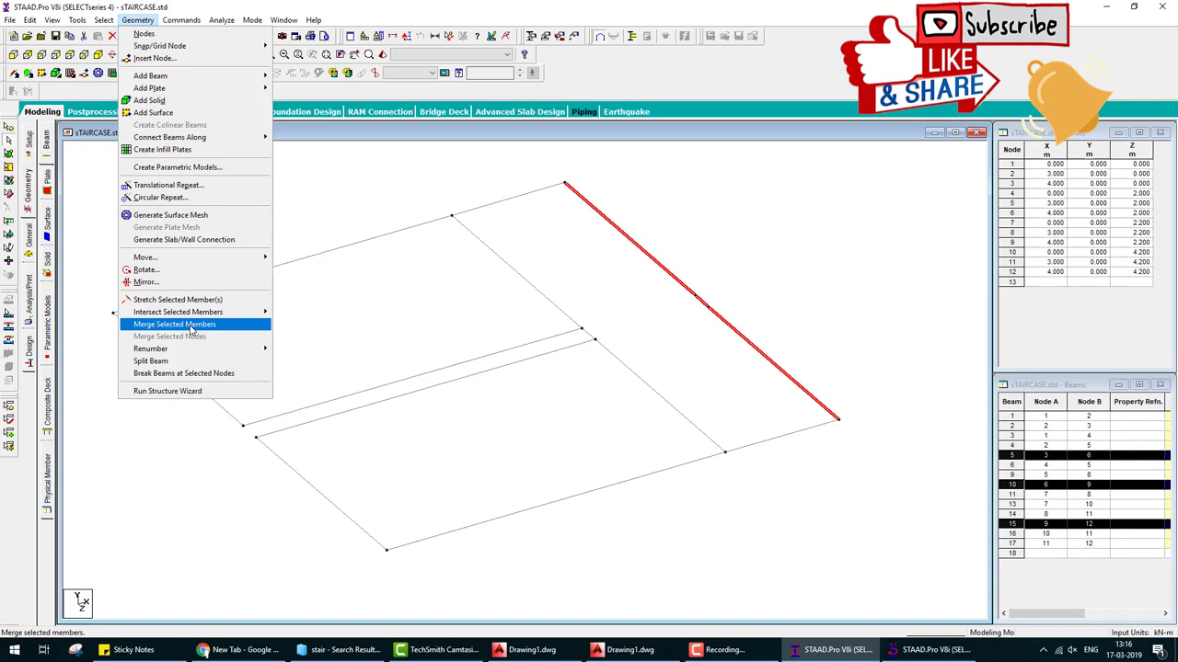
{"action": "left_click", "coordinate": [184, 329]}
{"action": "left_click", "coordinate": [635, 265]}
{"action": "left_click", "coordinate": [635, 281]}
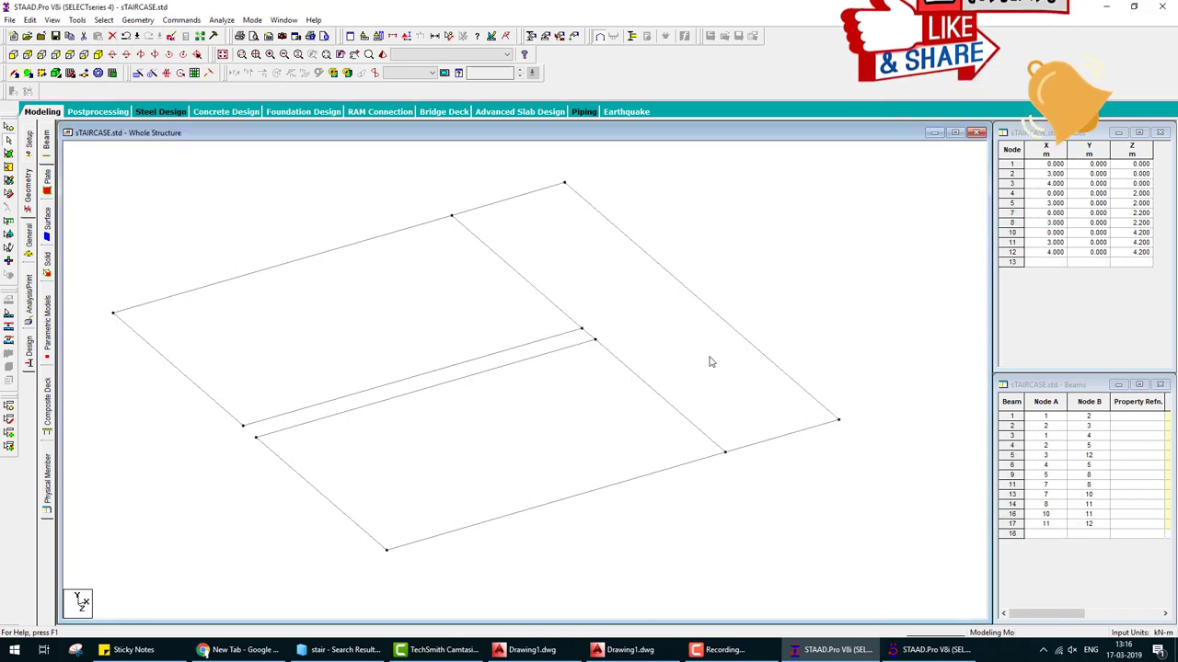
{"action": "middle_click_drag", "start_coordinate": [573, 376], "coordinate": [603, 373]}
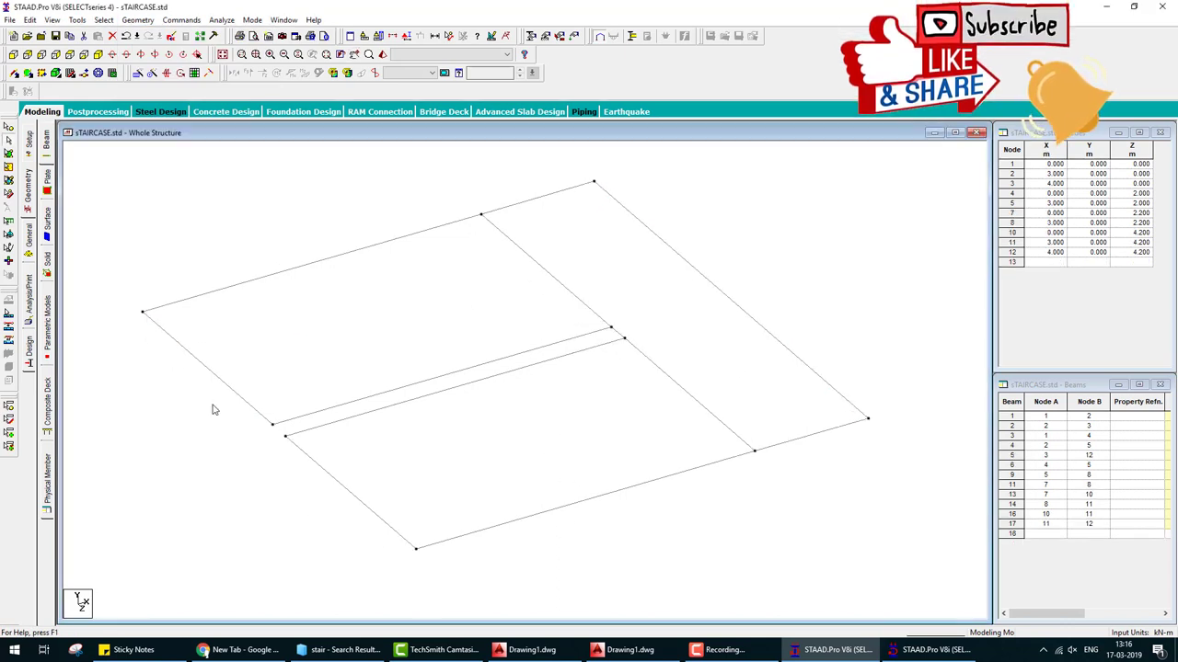
{"action": "middle_click_drag", "start_coordinate": [497, 392], "coordinate": [449, 406]}
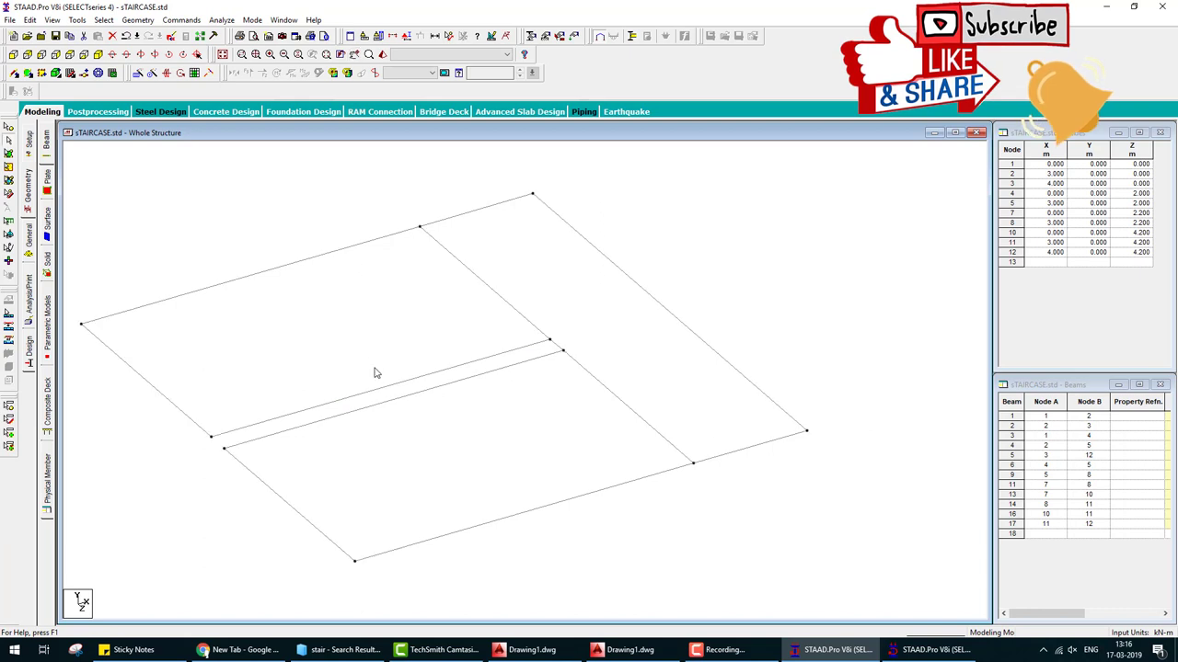
{"action": "middle_click_drag", "start_coordinate": [419, 364], "coordinate": [501, 370]}
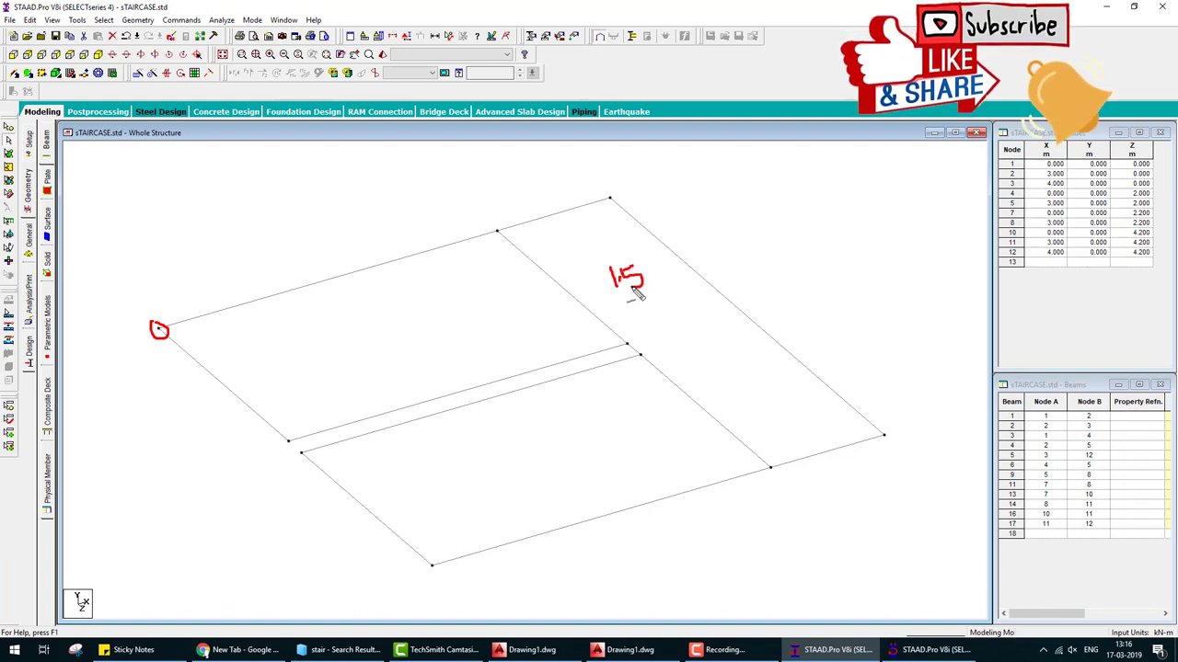
{"action": "mouse_move", "coordinate": [649, 287]}
{"action": "left_mouse_down"}
{"action": "mouse_move", "coordinate": [660, 276]}
{"action": "mouse_move", "coordinate": [687, 290]}
{"action": "left_mouse_up"}
{"action": "mouse_move", "coordinate": [308, 450]}
{"action": "left_mouse_down"}
{"action": "mouse_move", "coordinate": [295, 462]}
{"action": "mouse_move", "coordinate": [305, 450]}
{"action": "mouse_move", "coordinate": [324, 486]}
{"action": "mouse_move", "coordinate": [372, 480]}
{"action": "left_mouse_up"}
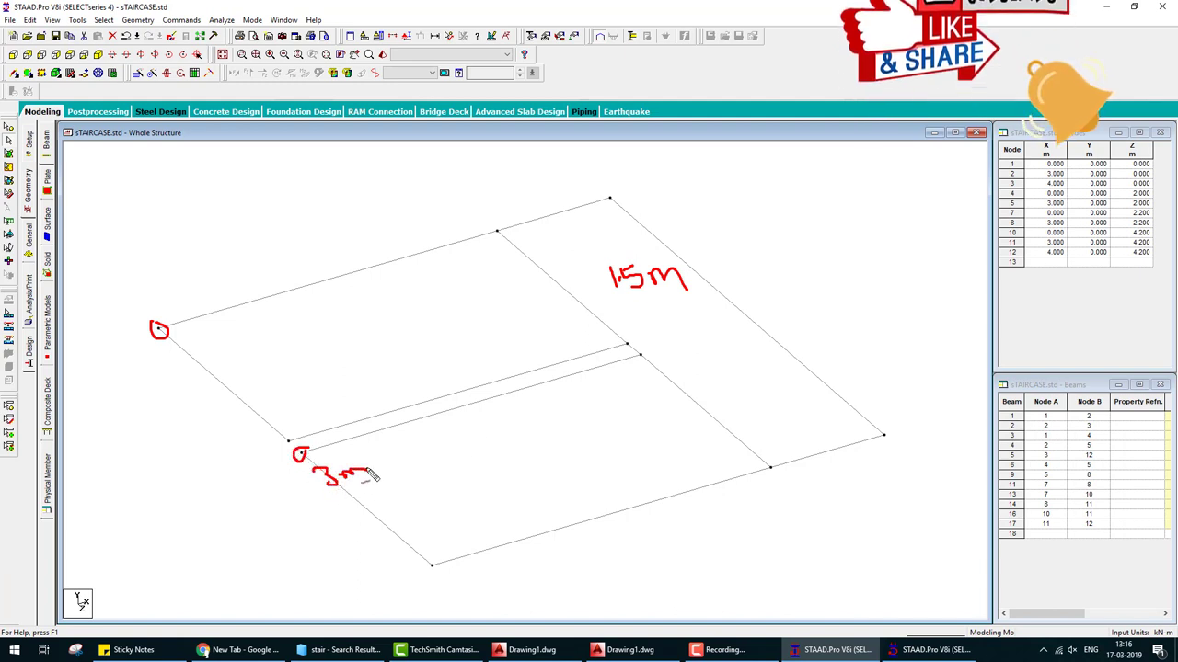
{"action": "key", "text": "Escape"}
{"action": "middle_click_drag", "start_coordinate": [459, 408], "coordinate": [523, 415]}
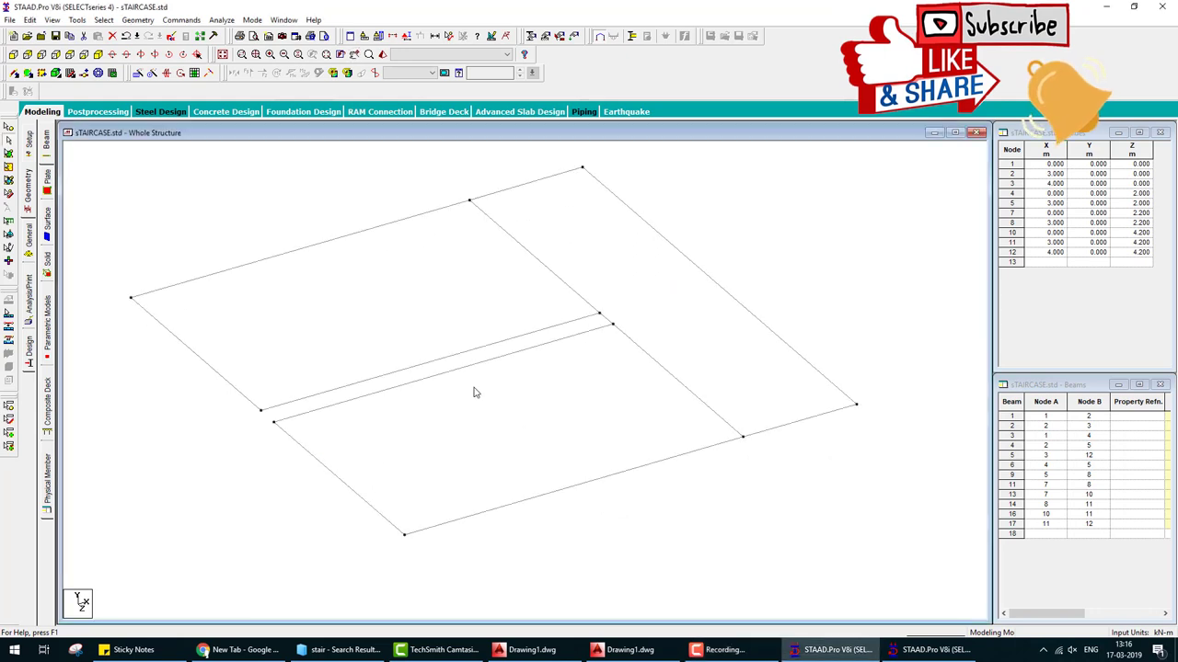
Step: Set nodes 1 and 4 to Y = -1.5 in the Nodes table
{"action": "left_click", "coordinate": [8, 129]}
{"action": "left_click", "coordinate": [131, 297]}
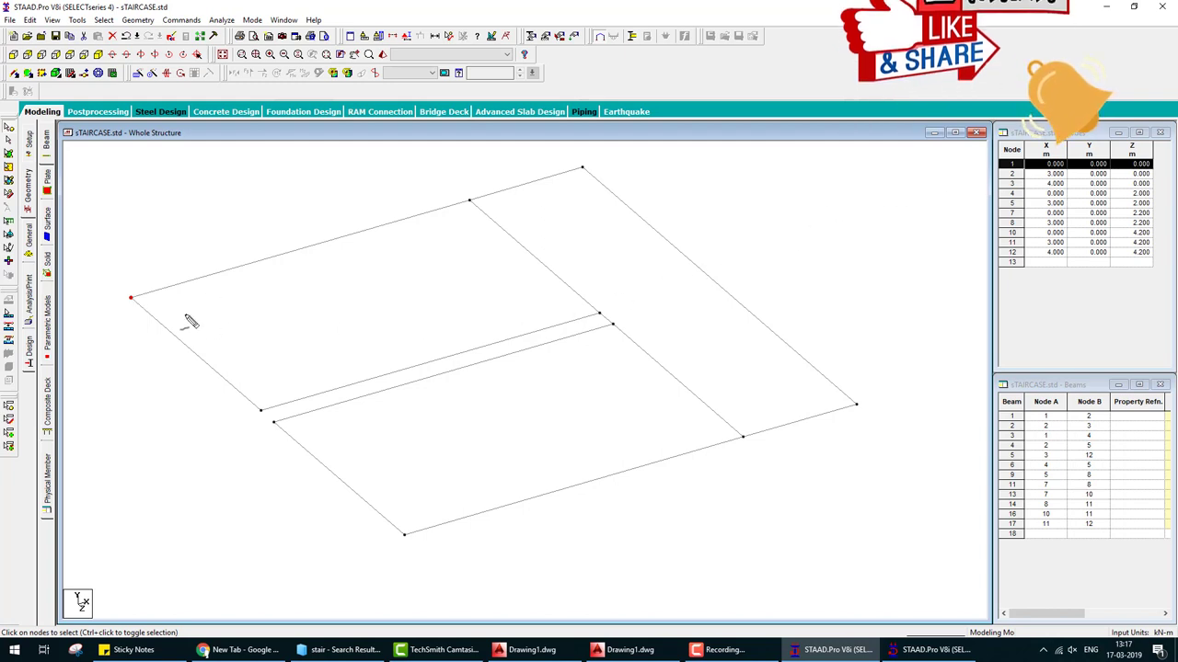
{"action": "mouse_move", "coordinate": [185, 313]}
{"action": "left_mouse_down"}
{"action": "mouse_move", "coordinate": [452, 260]}
{"action": "mouse_move", "coordinate": [989, 156]}
{"action": "left_mouse_up"}
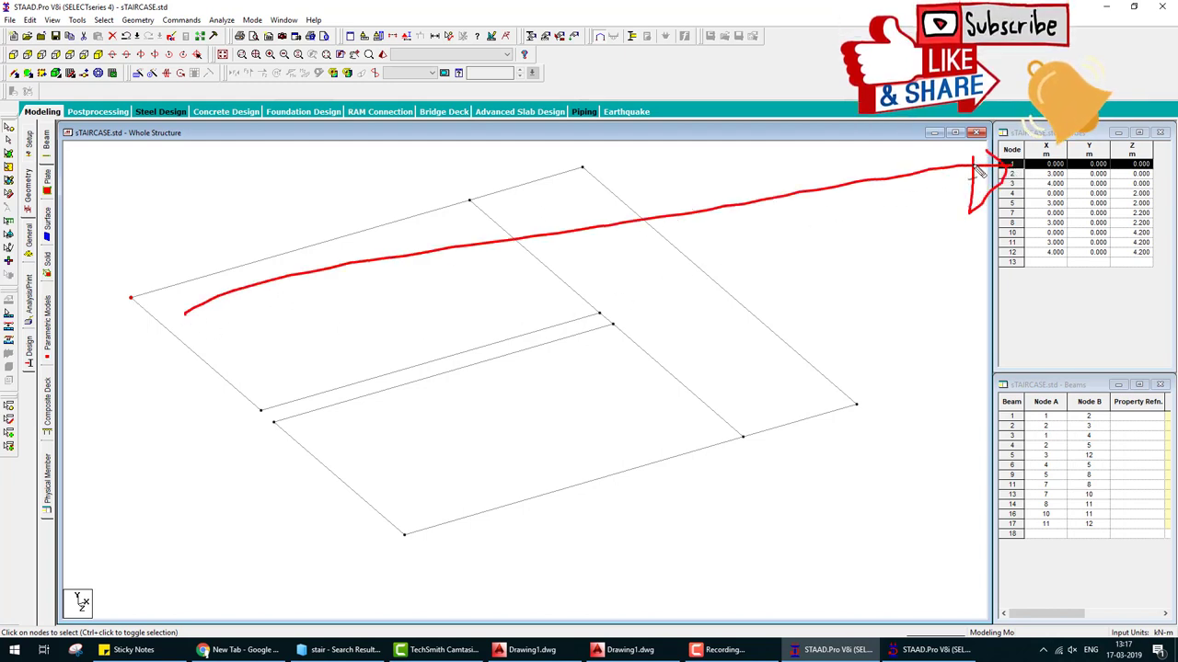
{"action": "key", "text": "Escape"}
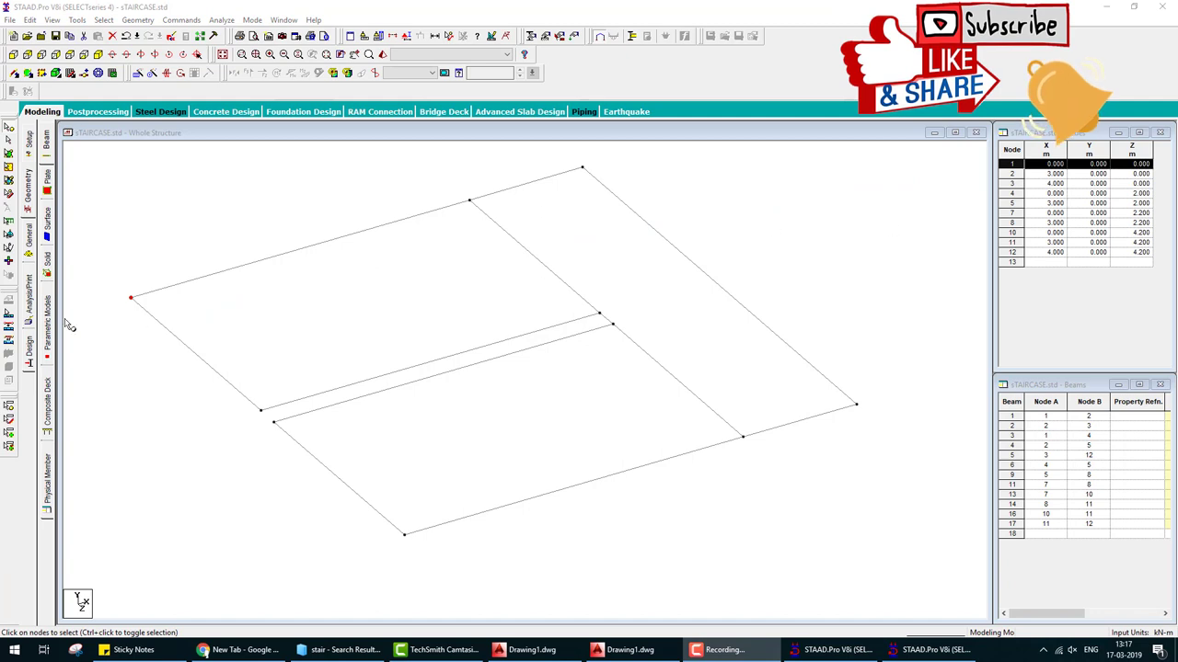
{"action": "left_click", "coordinate": [1090, 169]}
{"action": "type", "text": "1"}
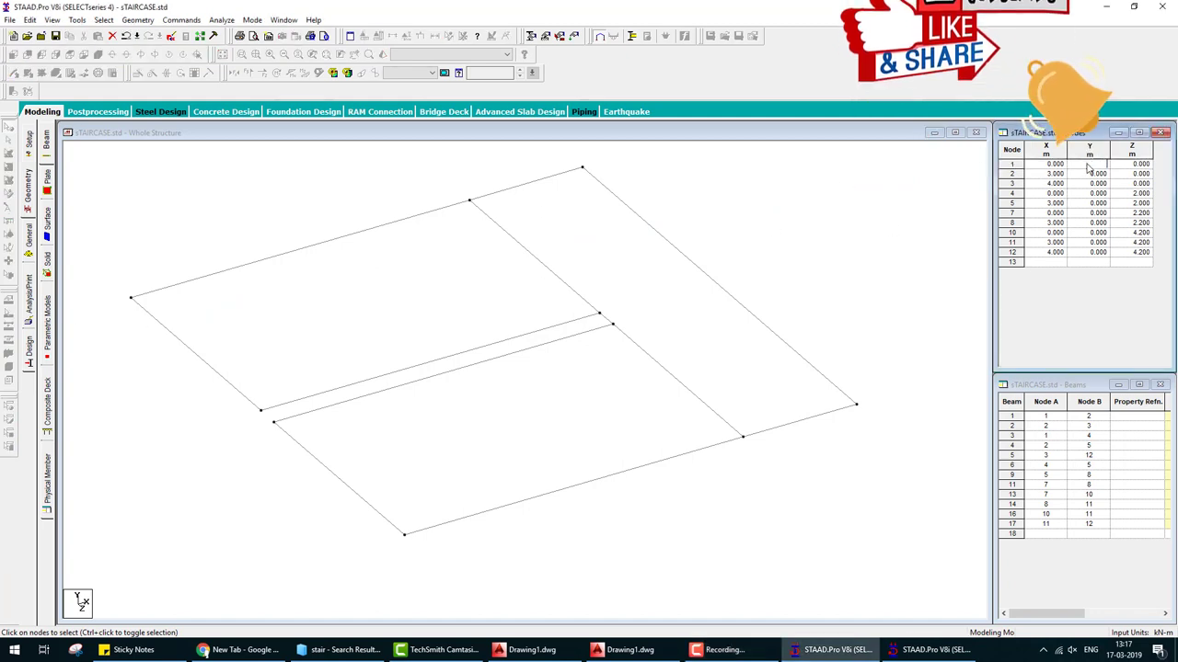
{"action": "type", "text": "1.5"}
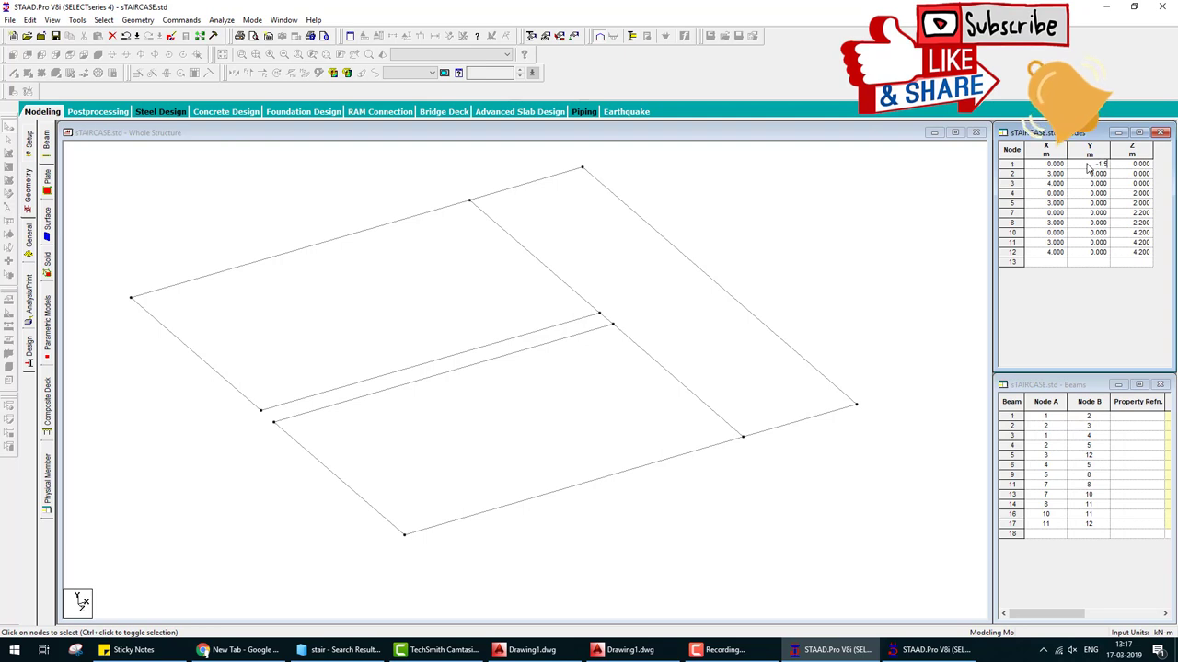
{"action": "key", "text": "Return"}
{"action": "left_click", "coordinate": [262, 412]}
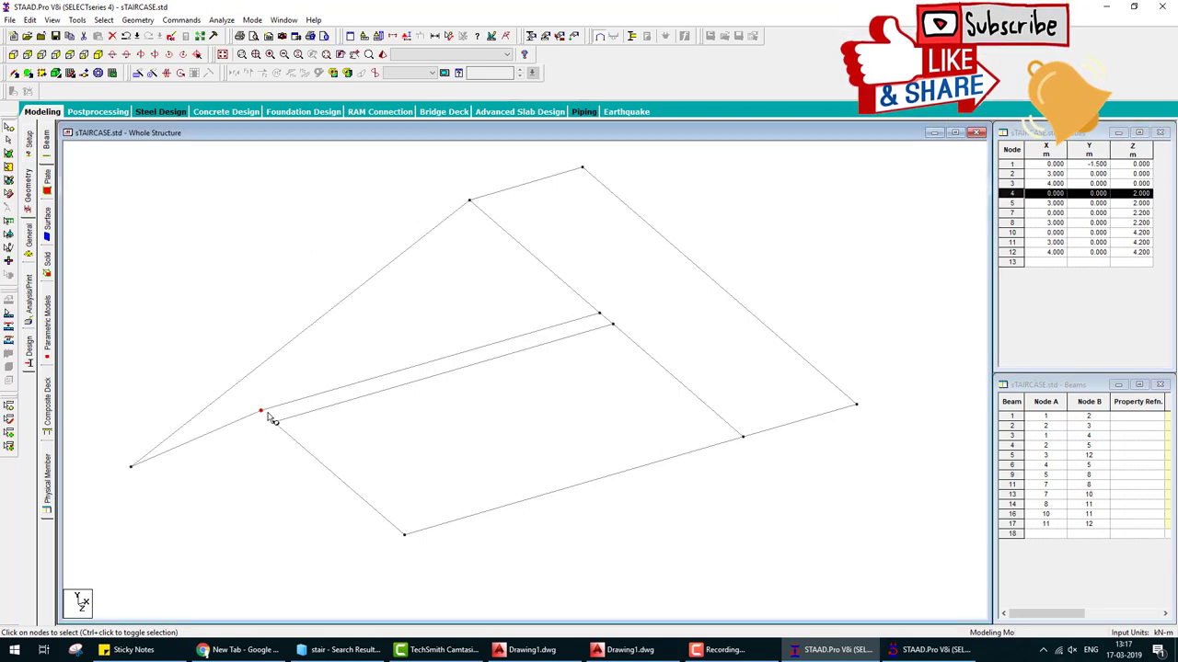
{"action": "left_click", "coordinate": [1089, 194]}
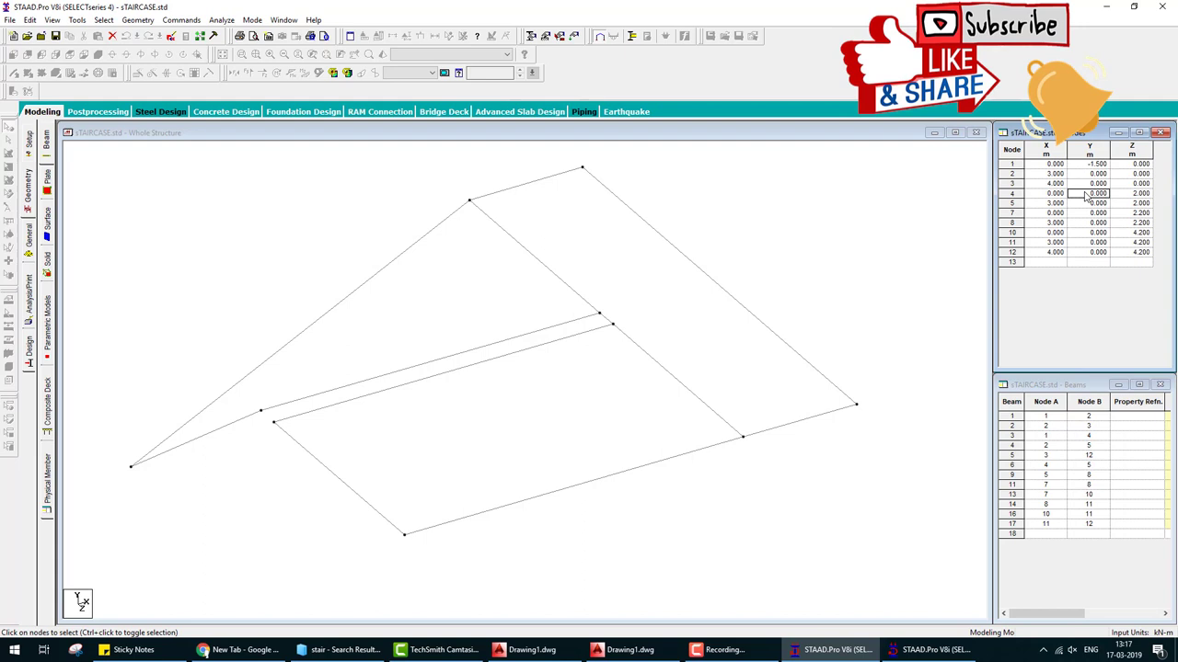
{"action": "type", "text": "-1.5"}
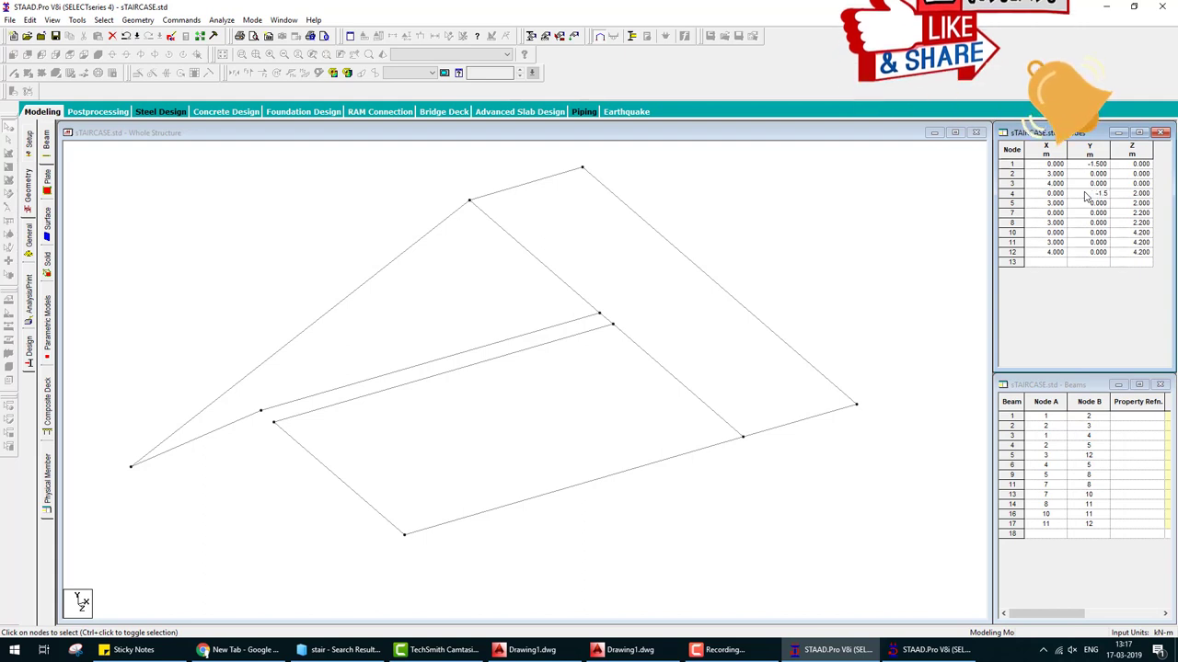
{"action": "key", "text": "Return"}
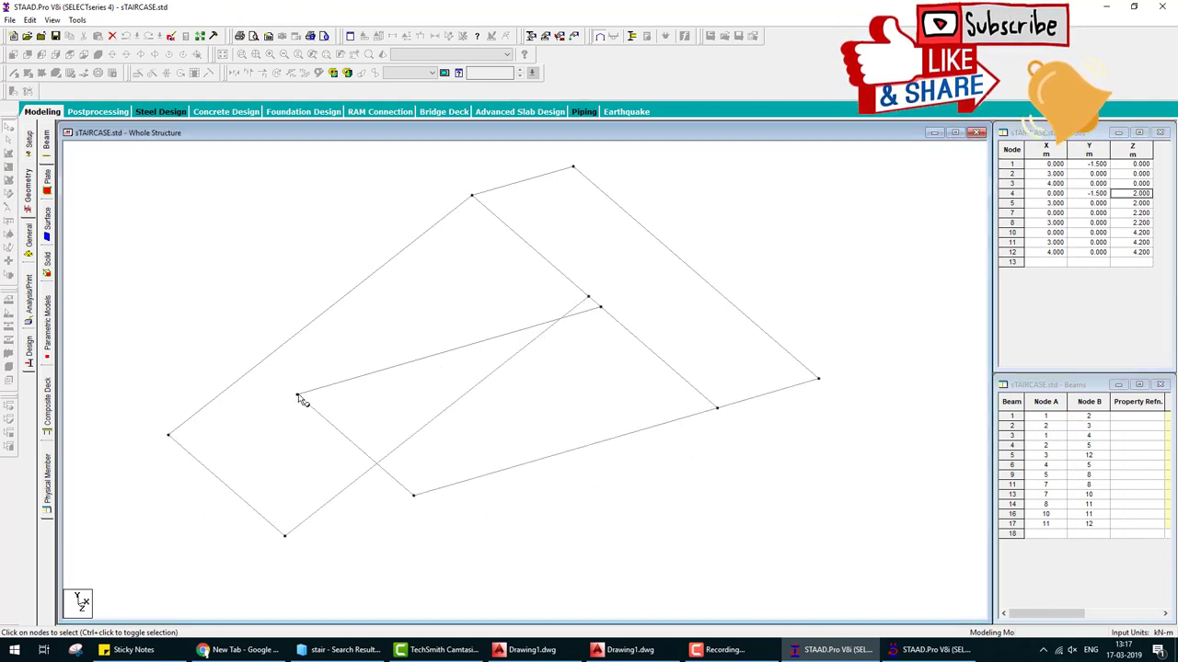
Step: Set nodes 7 and 10 to Y = 1.5 in the Nodes table
{"action": "left_click", "coordinate": [298, 395]}
{"action": "left_click", "coordinate": [1089, 212]}
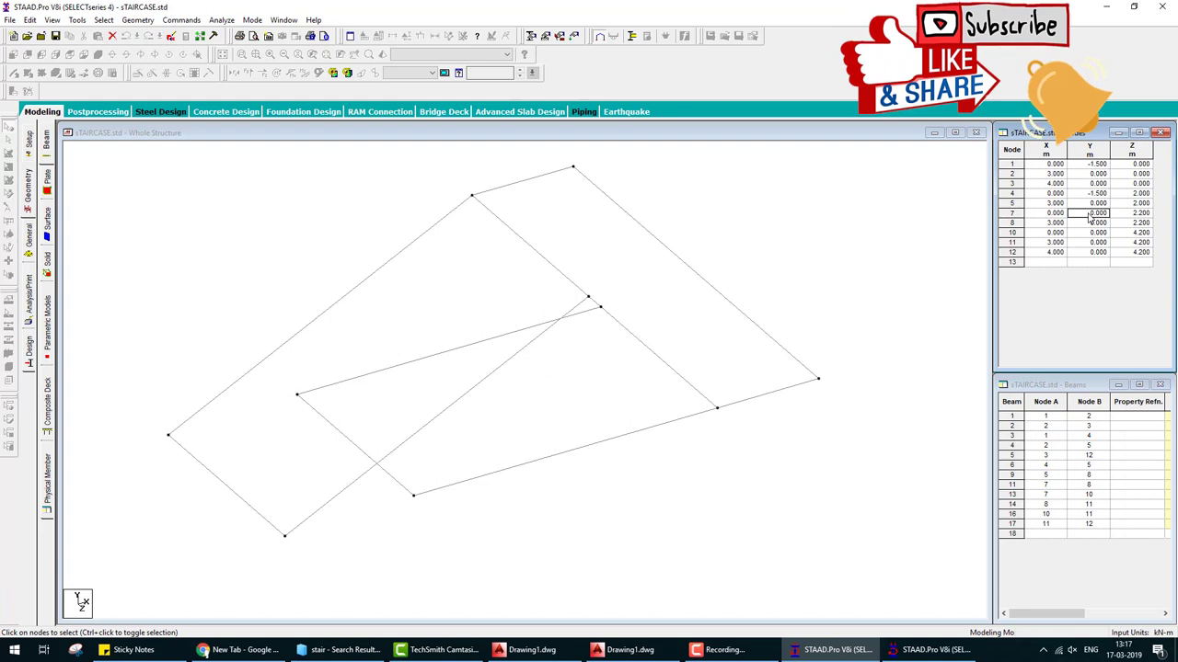
{"action": "type", "text": "3"}
{"action": "key", "text": "Return"}
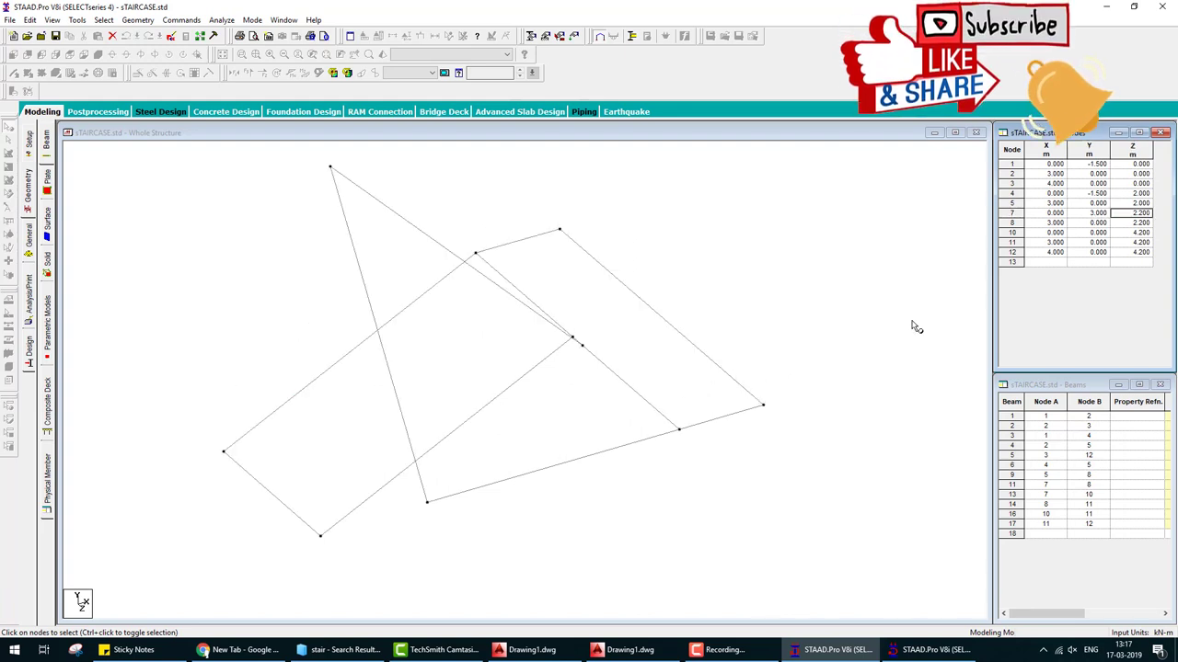
{"action": "type", "text": "1.5"}
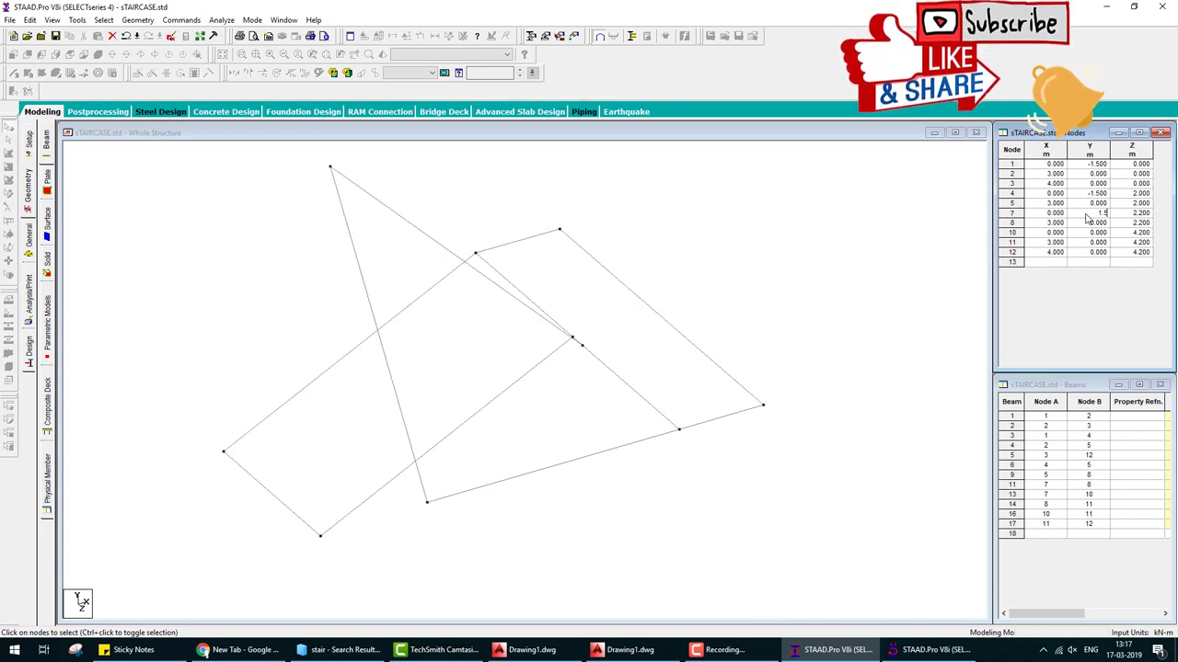
{"action": "key", "text": "Return"}
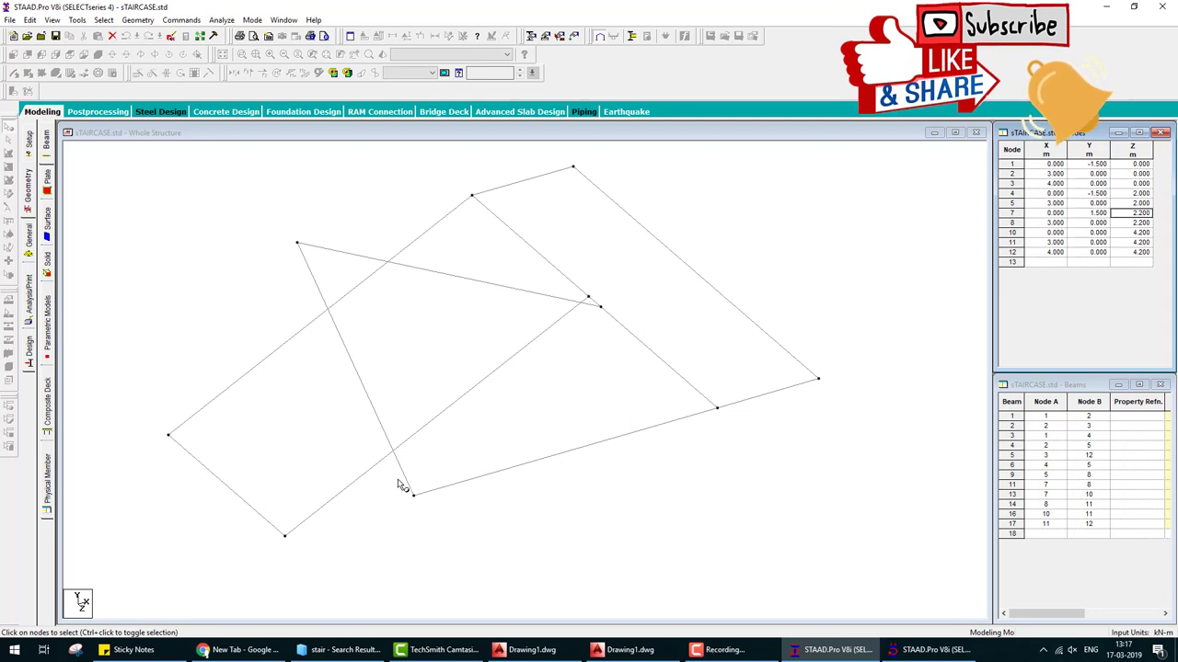
{"action": "left_click", "coordinate": [1086, 232]}
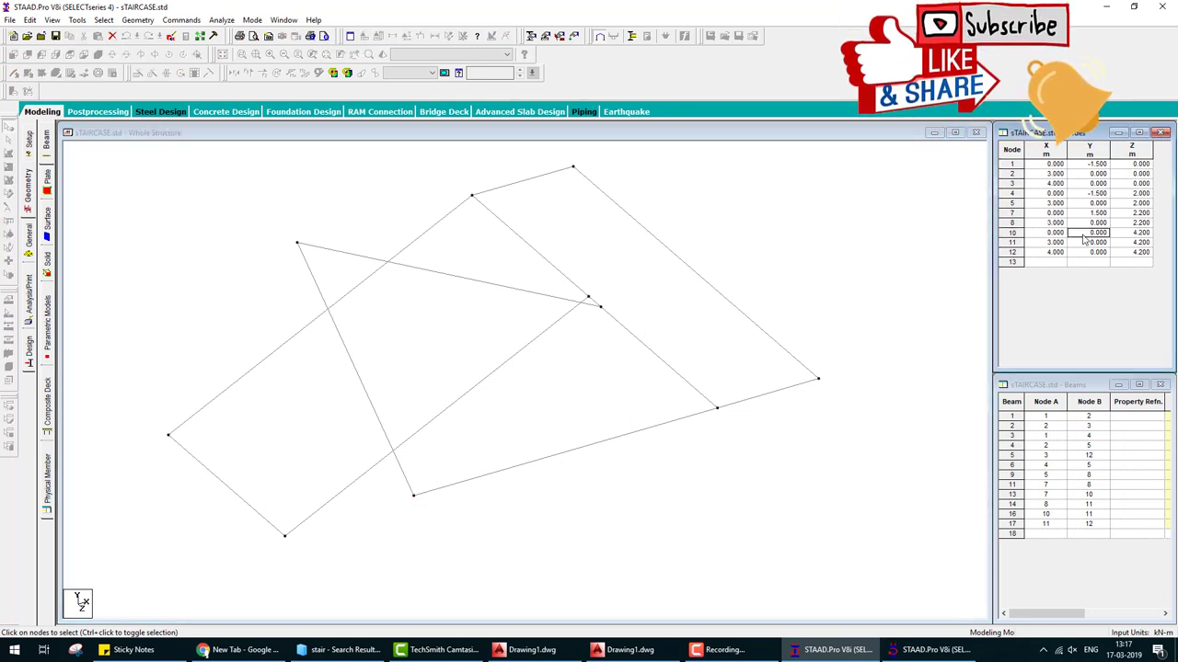
{"action": "type", "text": "1.5"}
{"action": "key", "text": "Return"}
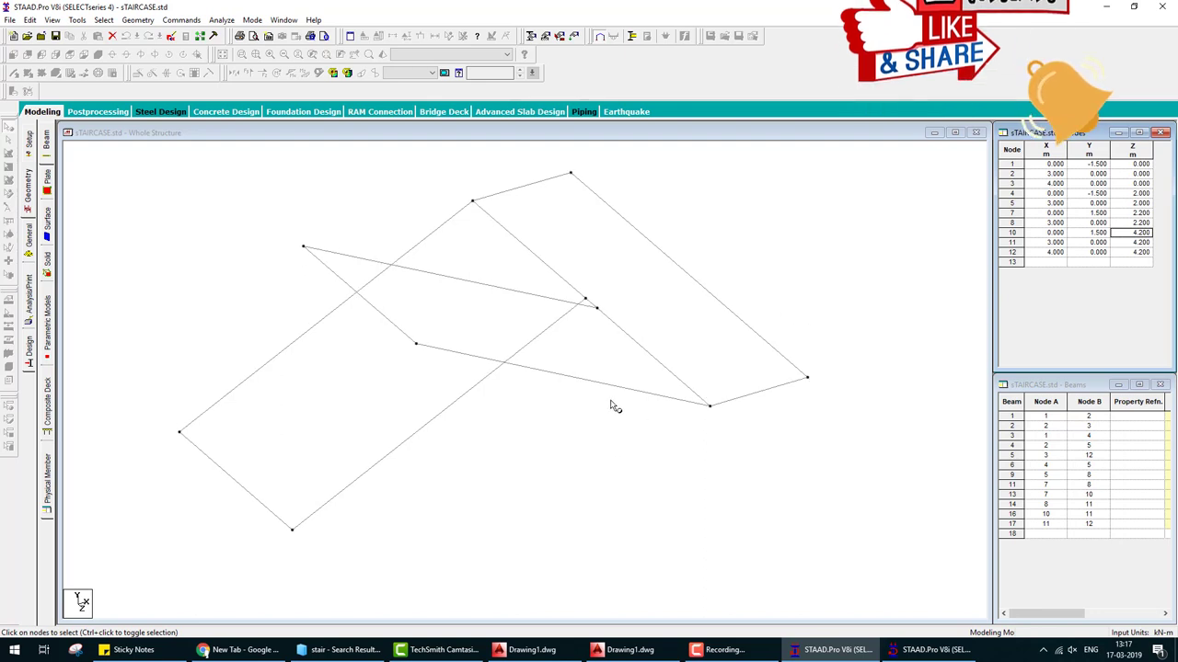
Step: Rotate the model about the X axis to see the inclined flights
{"action": "key", "text": "Up"}
{"action": "left_click", "coordinate": [594, 478]}
{"action": "key", "text": "Down"}
{"action": "key", "text": "Down"}
{"action": "key", "text": "Down"}
{"action": "key", "text": "Down"}
{"action": "key", "text": "Down"}
{"action": "key", "text": "Down"}
{"action": "key", "text": "Down"}
{"action": "key", "text": "Down"}
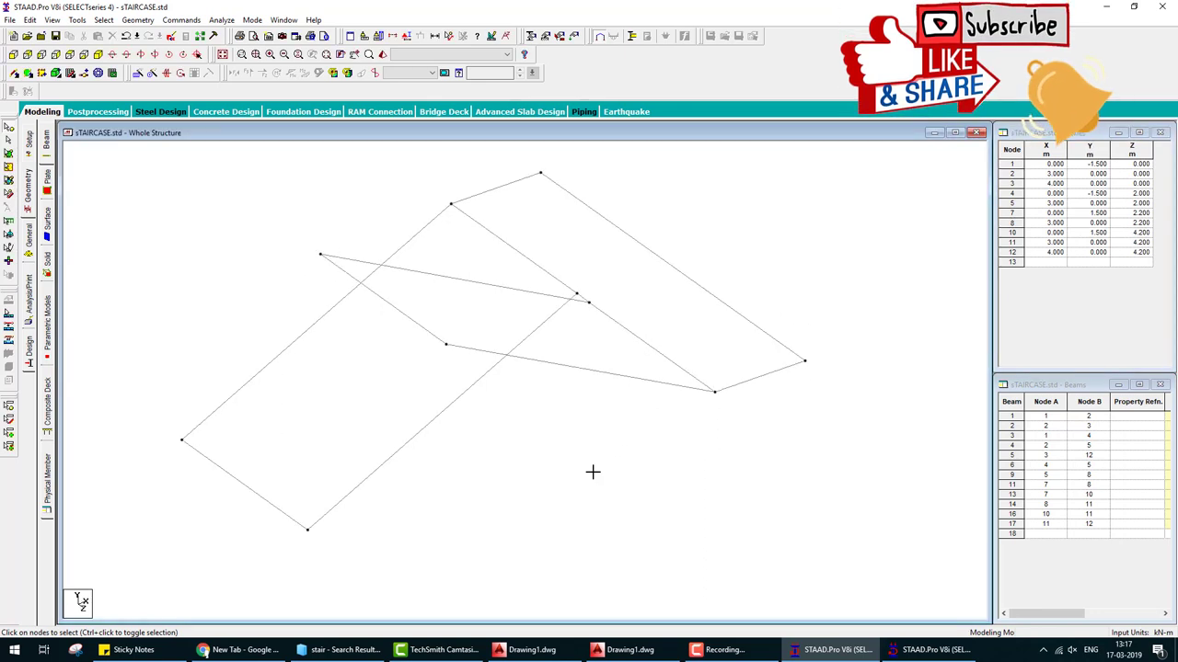
{"action": "key", "text": "Down"}
{"action": "key", "text": "Down"}
{"action": "key", "text": "Down"}
{"action": "key", "text": "Down"}
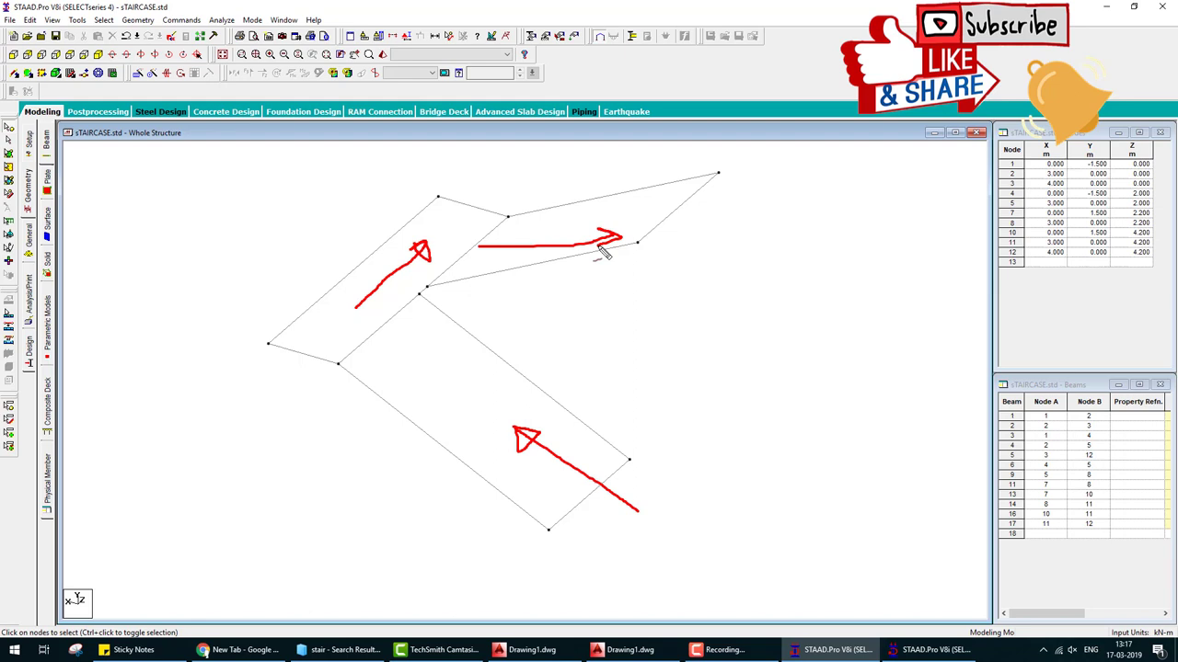
{"action": "key", "text": "Escape"}
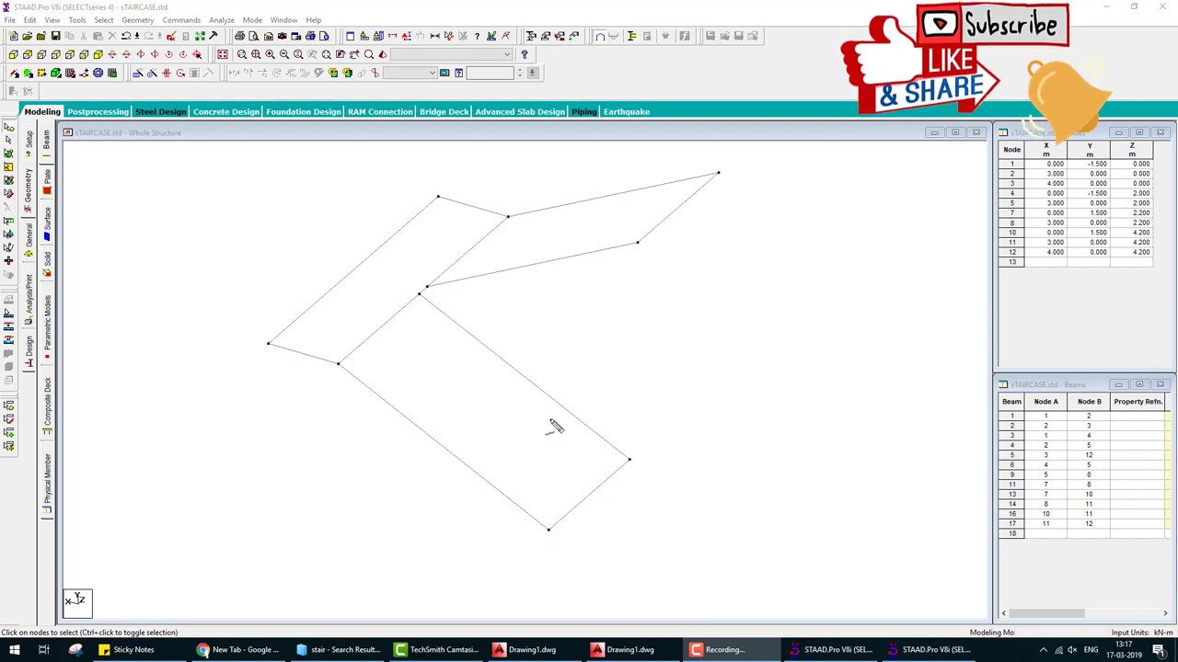
{"action": "left_click_drag", "start_coordinate": [550, 531], "coordinate": [549, 535]}
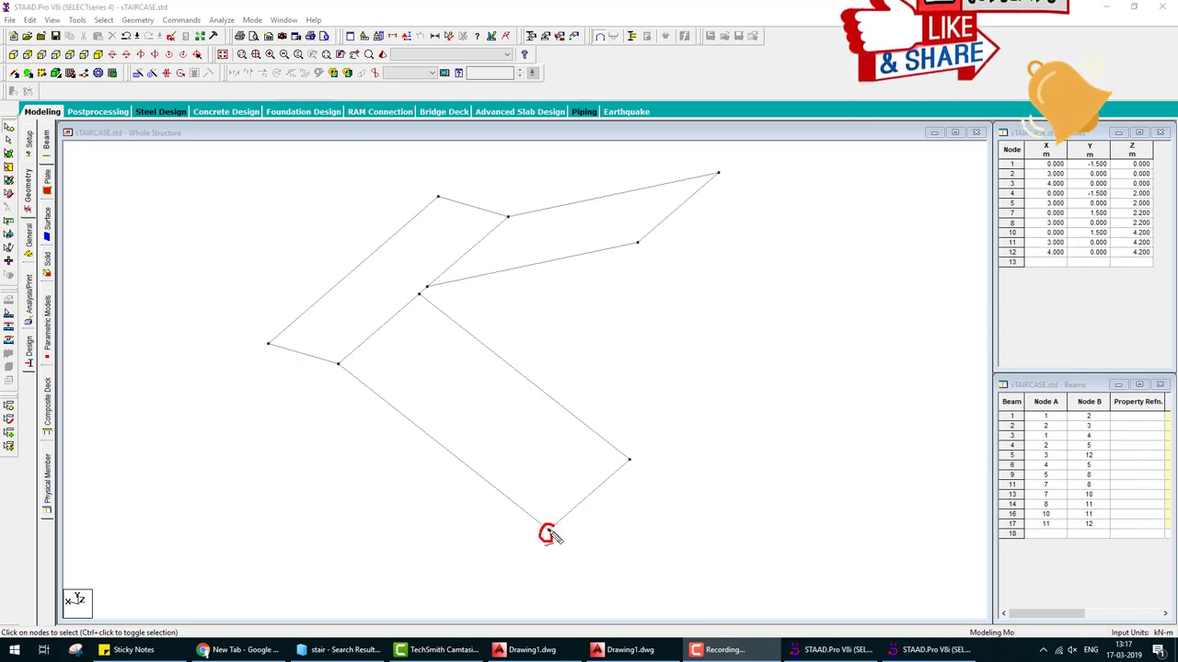
{"action": "left_click_drag", "start_coordinate": [624, 458], "coordinate": [631, 468]}
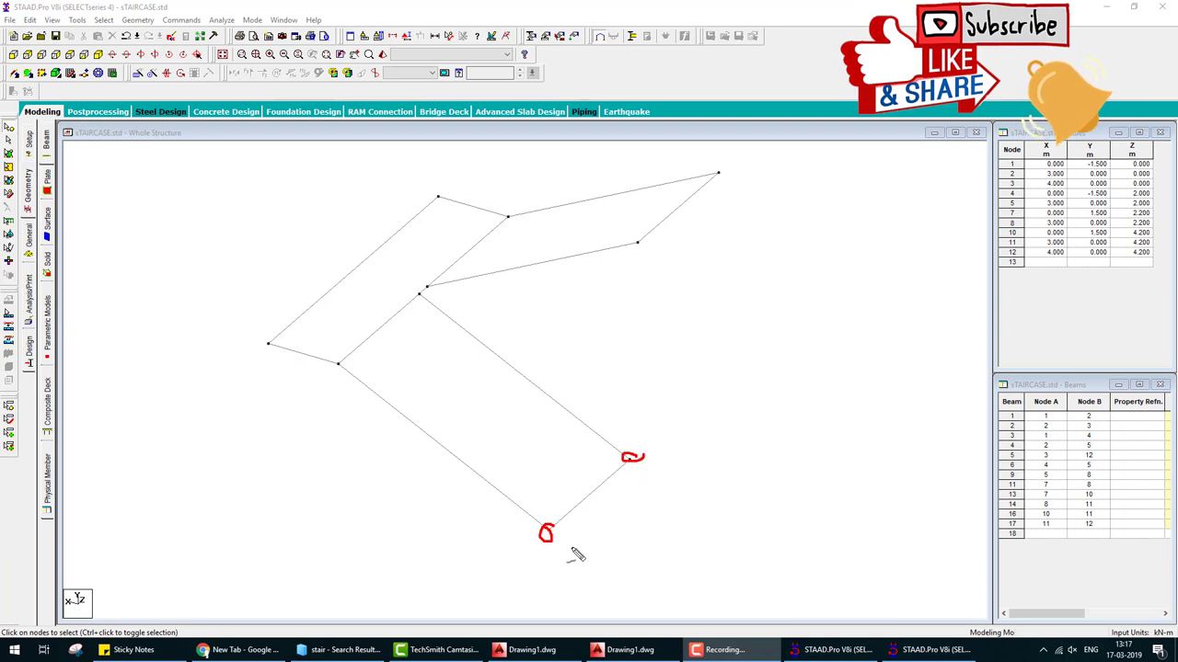
{"action": "left_click_drag", "start_coordinate": [642, 237], "coordinate": [632, 248]}
{"action": "left_click_drag", "start_coordinate": [706, 181], "coordinate": [708, 188]}
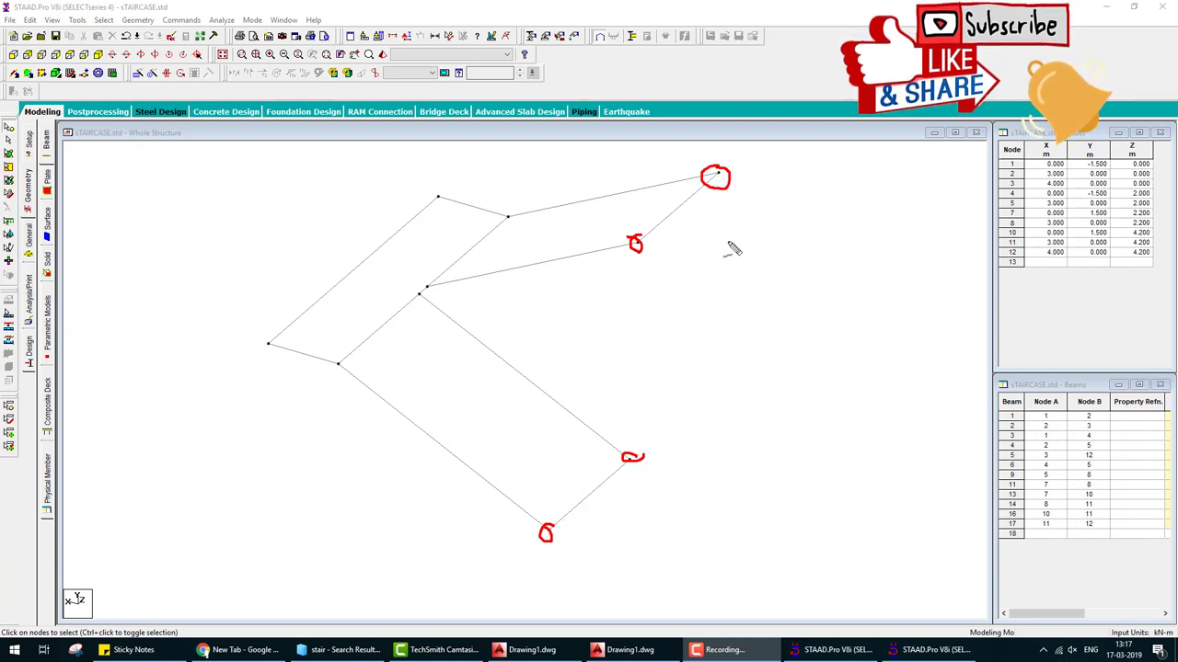
{"action": "left_click_drag", "start_coordinate": [330, 366], "coordinate": [339, 365]}
{"action": "left_click_drag", "start_coordinate": [269, 351], "coordinate": [274, 342]}
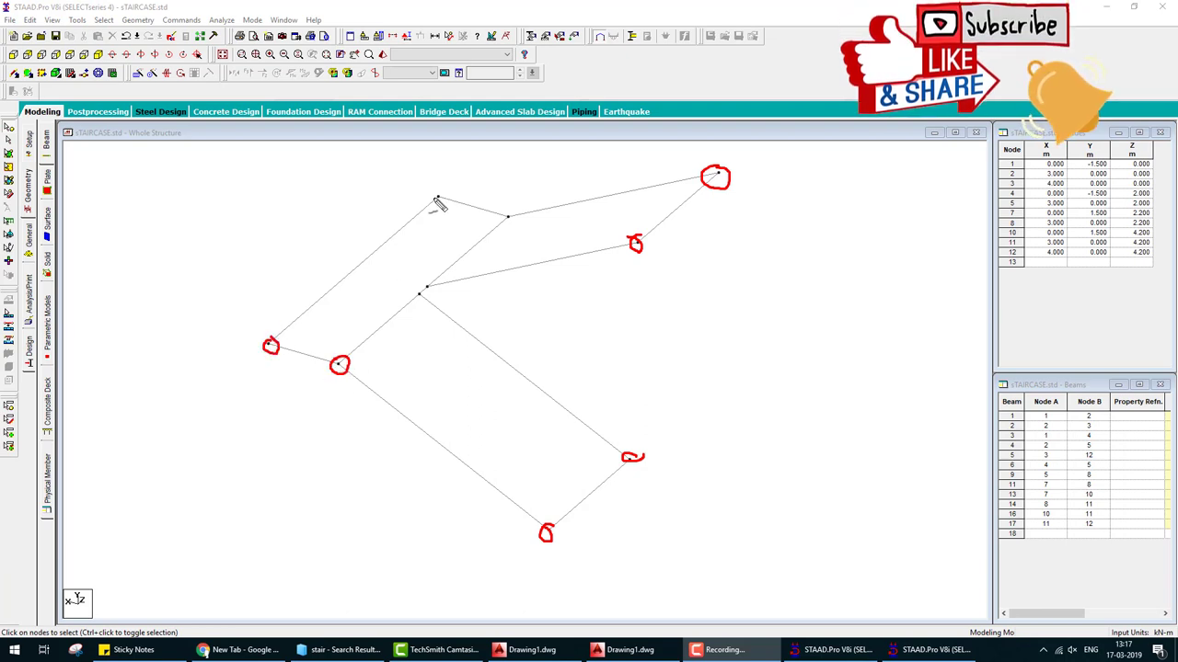
{"action": "left_click_drag", "start_coordinate": [440, 191], "coordinate": [439, 203]}
{"action": "left_click_drag", "start_coordinate": [511, 236], "coordinate": [518, 214]}
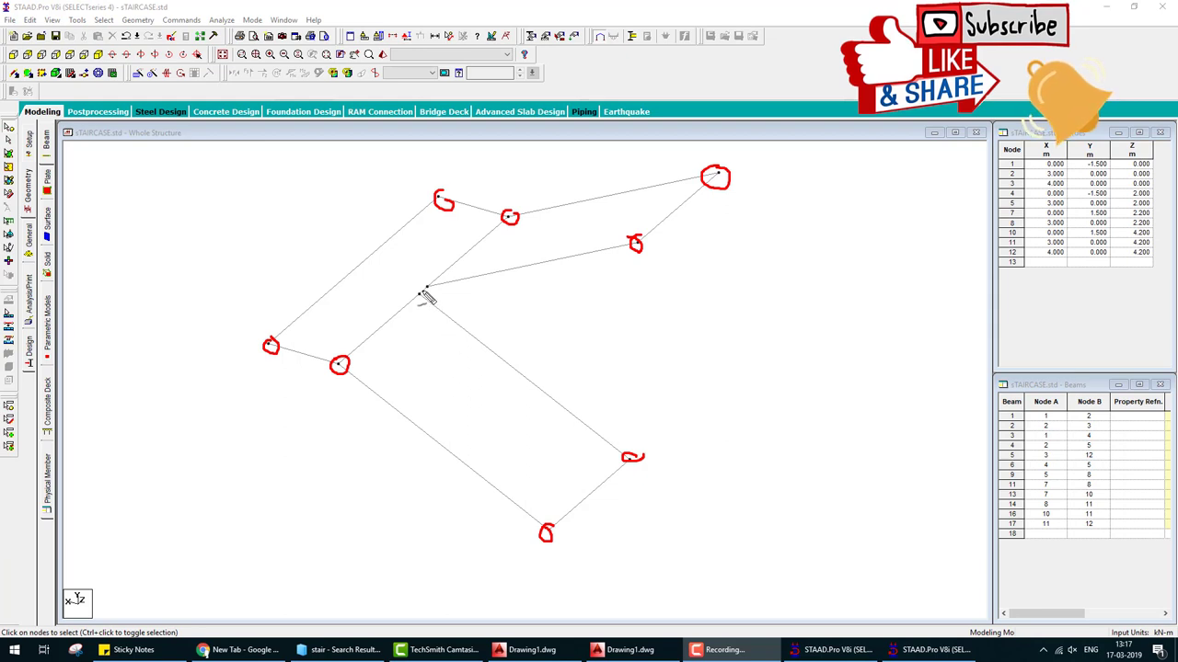
{"action": "left_click_drag", "start_coordinate": [420, 292], "coordinate": [452, 287]}
{"action": "key", "text": "Escape"}
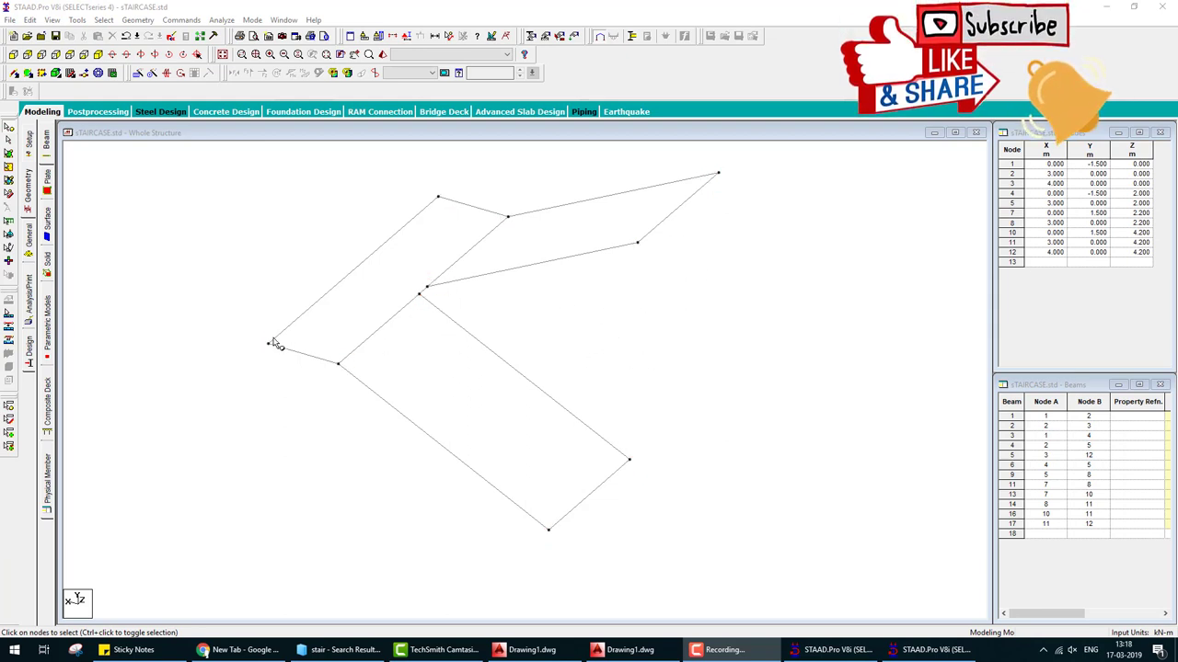
Step: Create fixed Support 2 and assign it to nodes 1 to 5, 7, 8 and 10 to 12
{"action": "left_click", "coordinate": [29, 244]}
{"action": "left_click", "coordinate": [46, 237]}
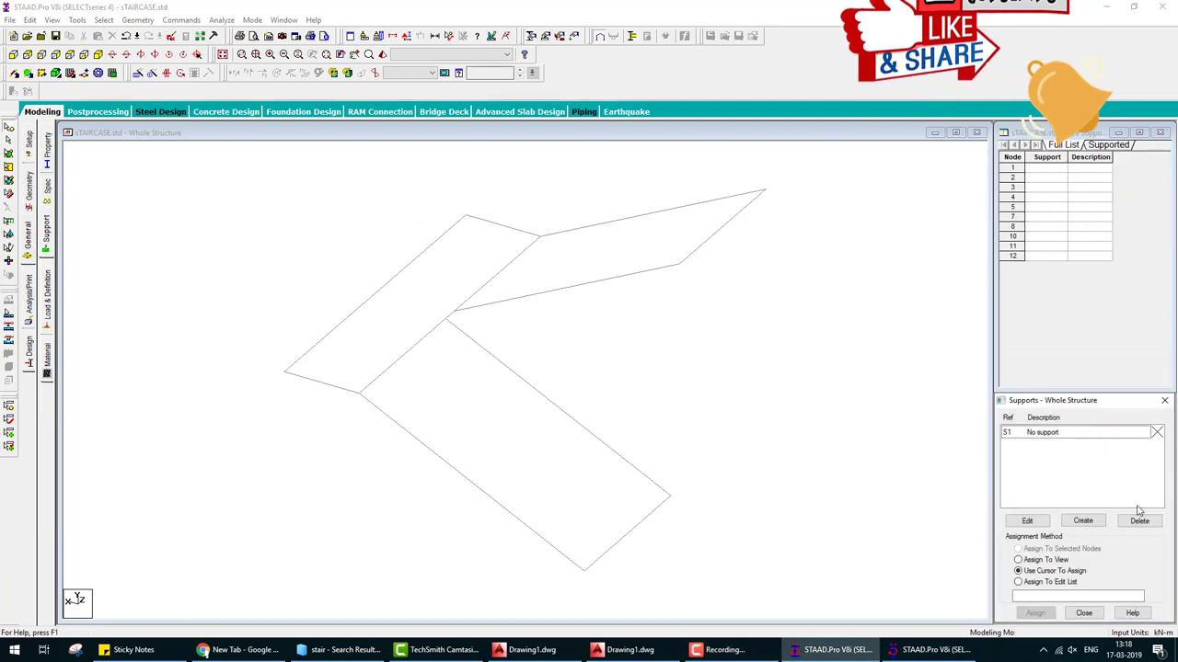
{"action": "left_click", "coordinate": [1083, 521]}
{"action": "left_click", "coordinate": [1000, 625]}
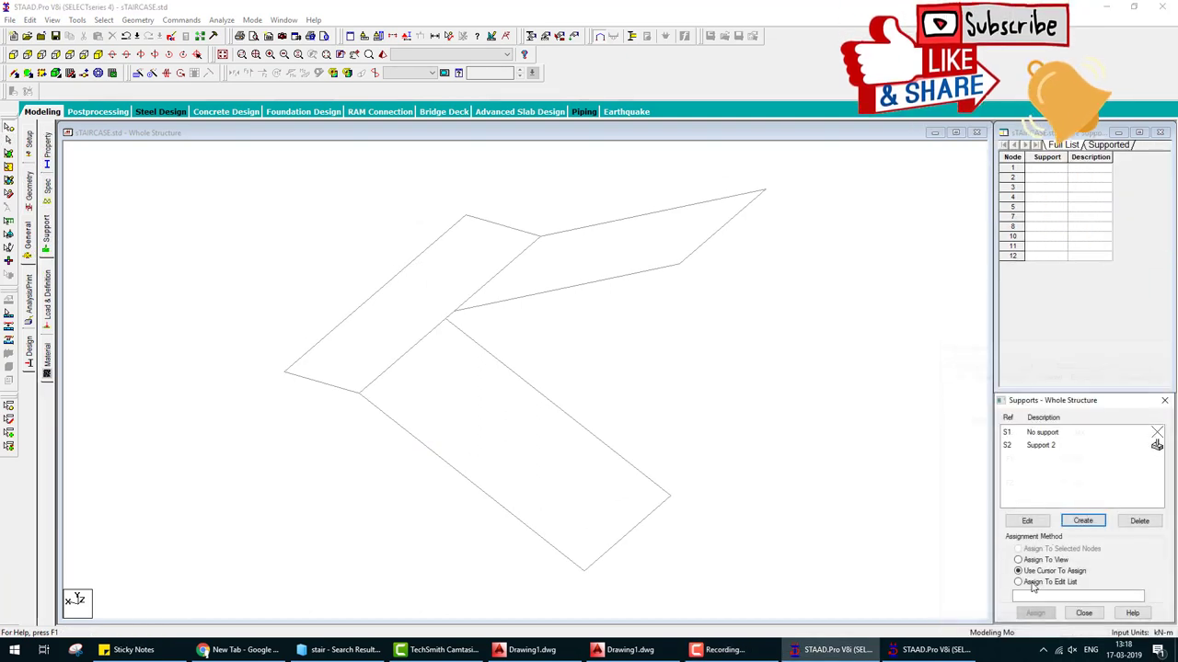
{"action": "left_click", "coordinate": [1040, 445]}
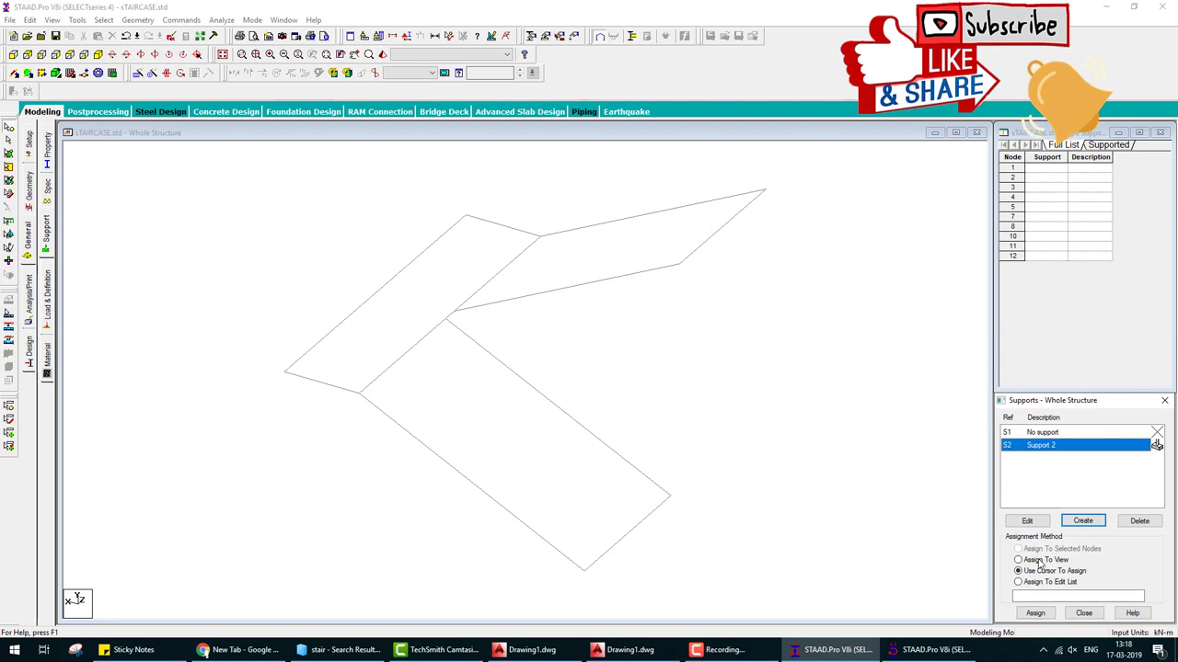
{"action": "left_click", "coordinate": [1035, 612]}
{"action": "left_click", "coordinate": [1027, 468]}
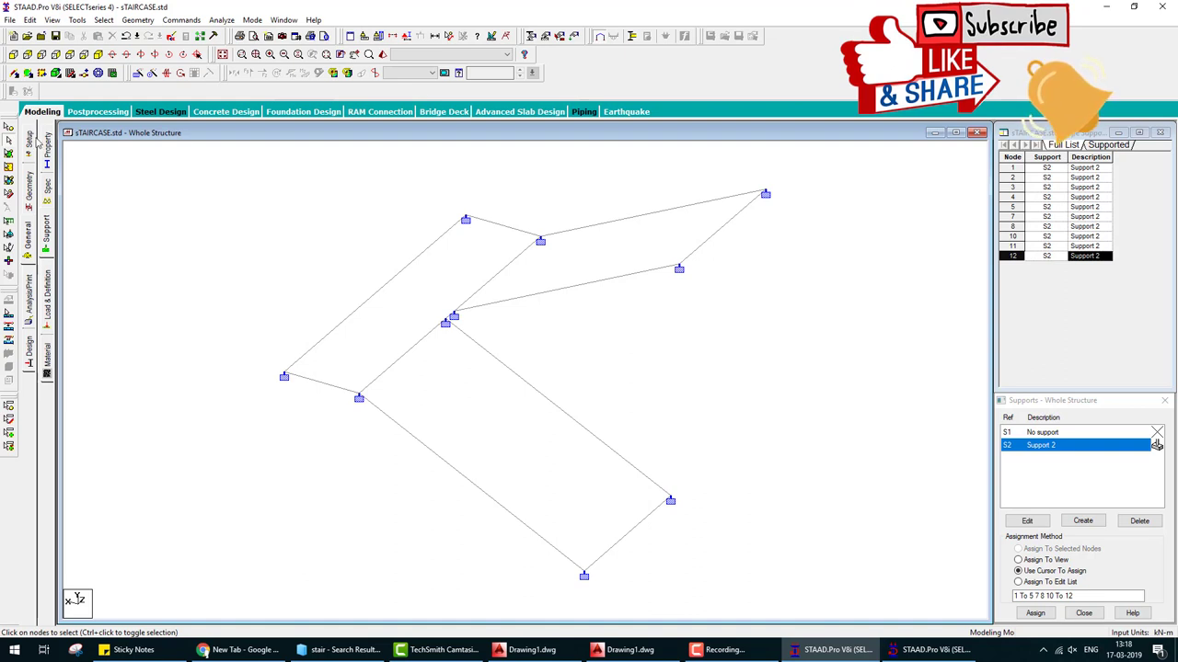
Step: Start a four-noded plate by picking its first two corner nodes
{"action": "left_click", "coordinate": [27, 73]}
{"action": "left_click", "coordinate": [583, 576]}
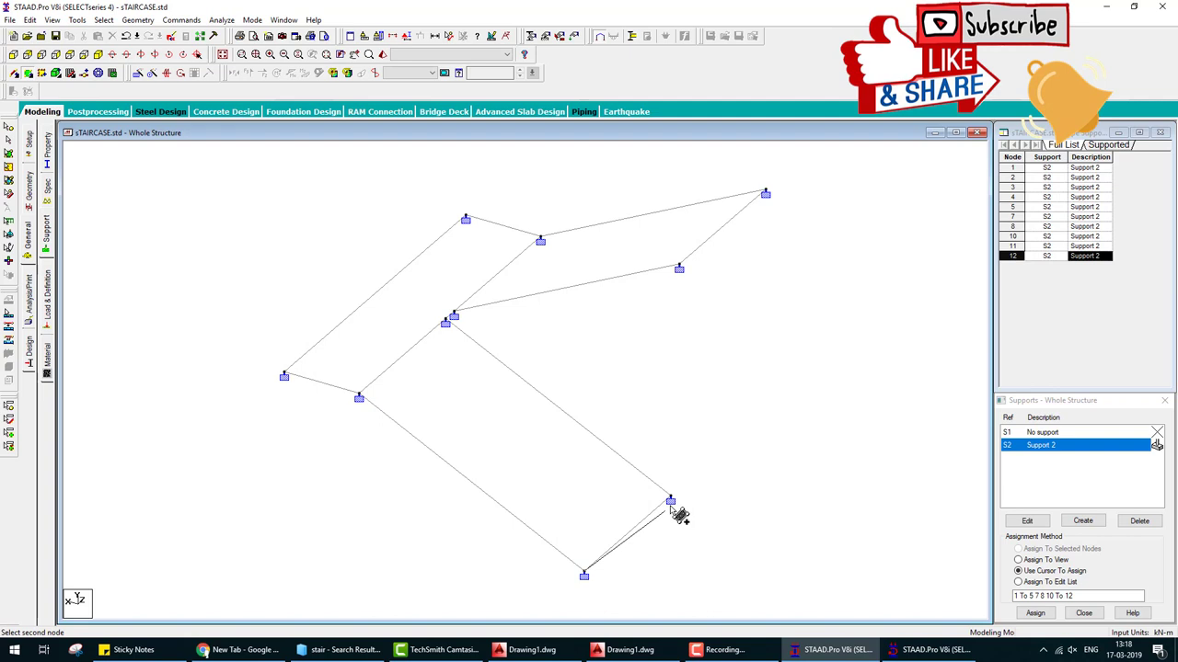
{"action": "left_click", "coordinate": [671, 500]}
Step: Complete the remaining flight and landing plates and clear the selection
{"action": "left_click", "coordinate": [452, 319]}
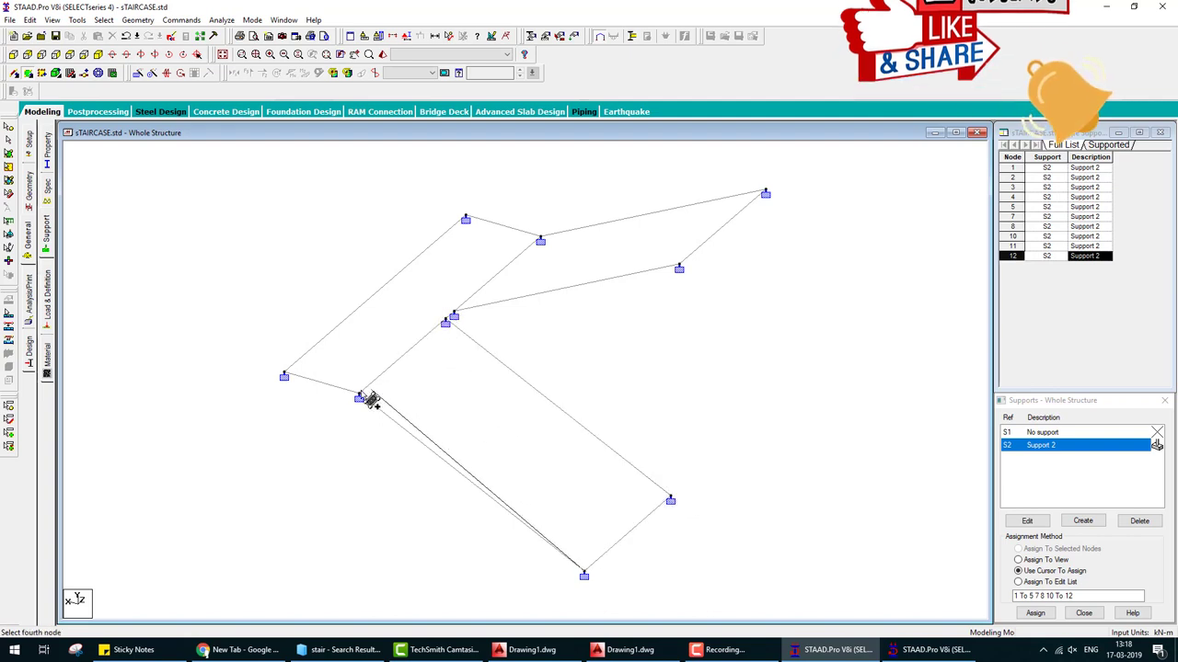
{"action": "left_click", "coordinate": [359, 399]}
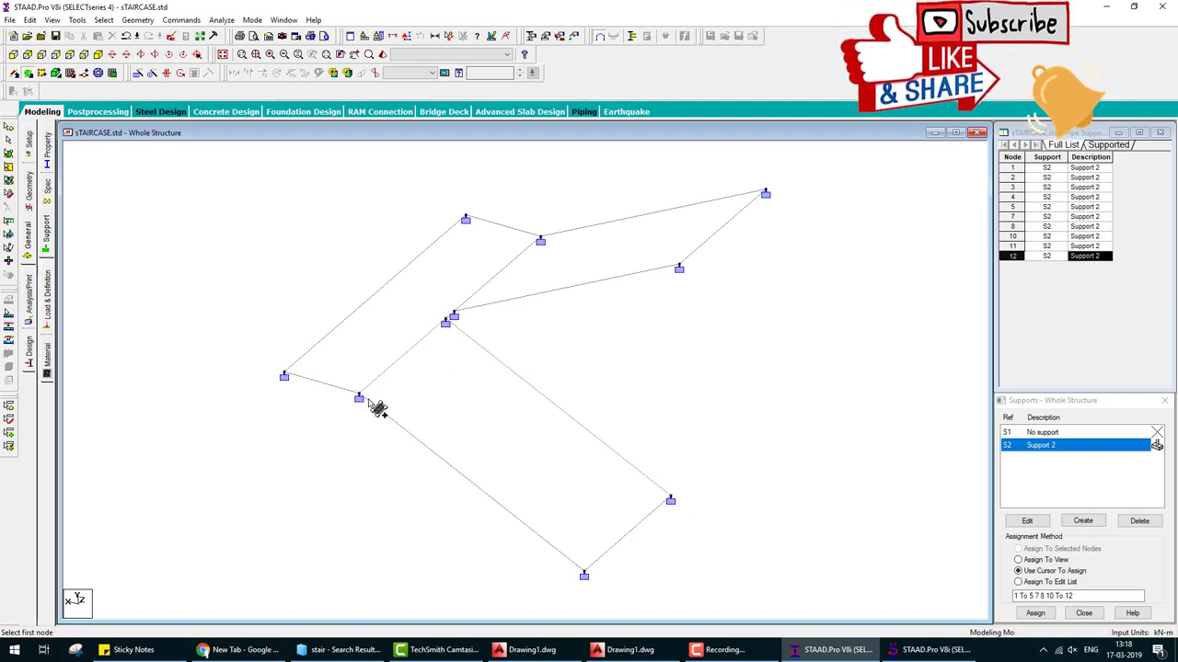
{"action": "left_click", "coordinate": [465, 221]}
{"action": "left_click", "coordinate": [540, 241]}
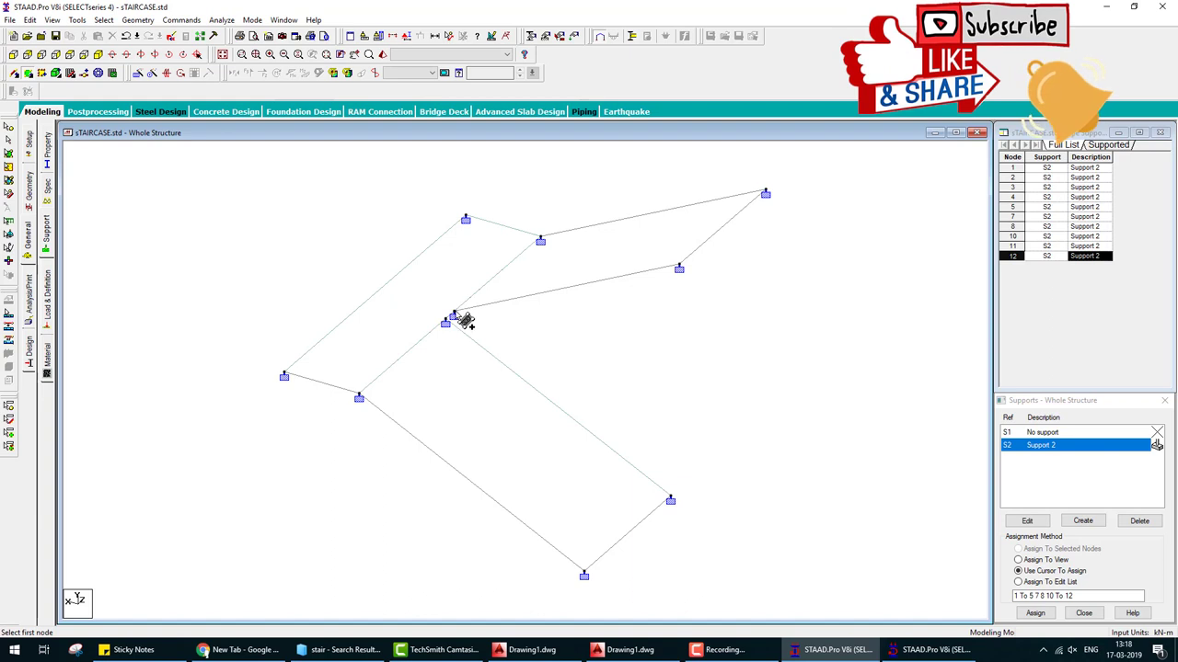
{"action": "left_click", "coordinate": [540, 241]}
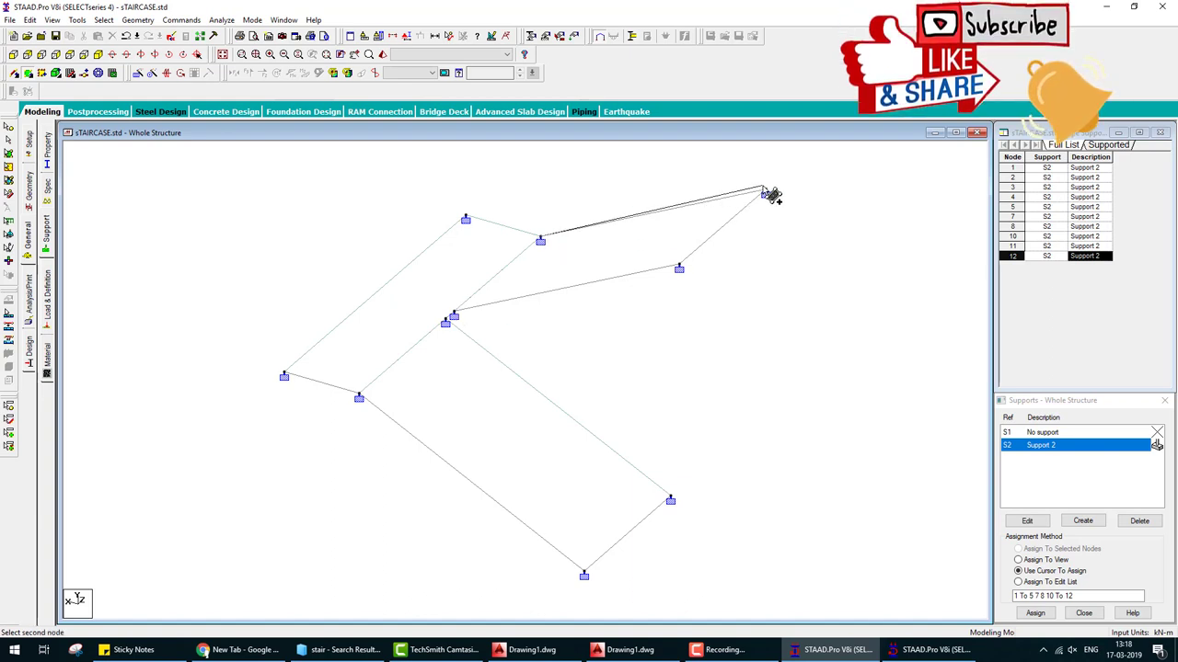
{"action": "left_click", "coordinate": [679, 269]}
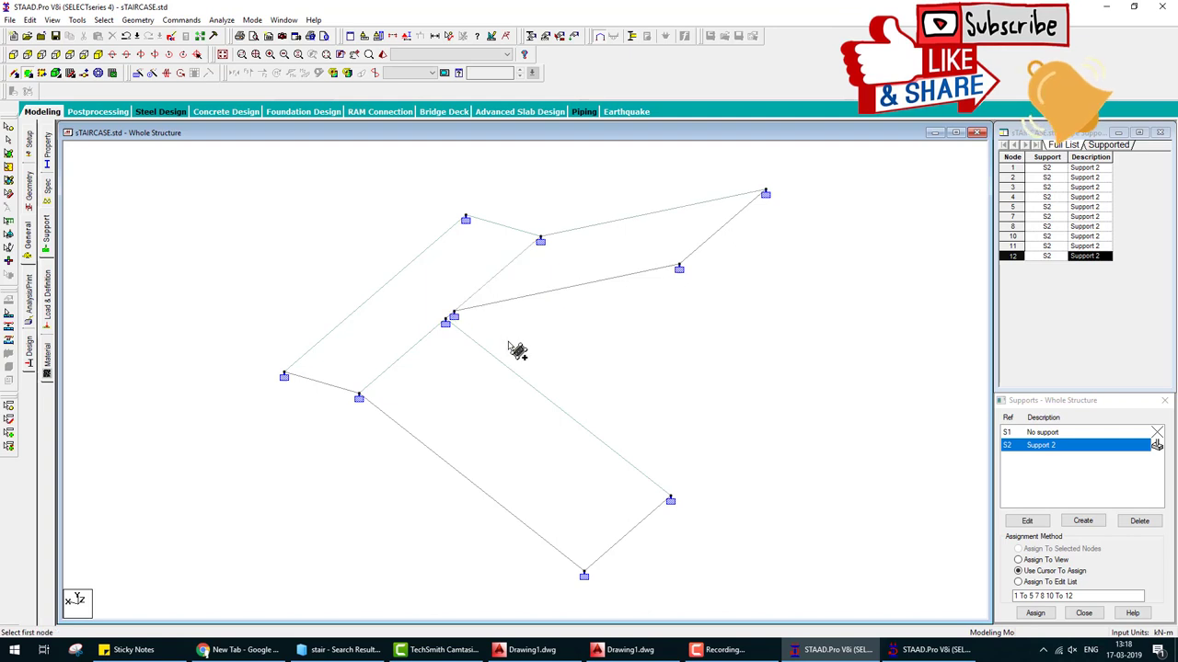
{"action": "key", "text": "Escape"}
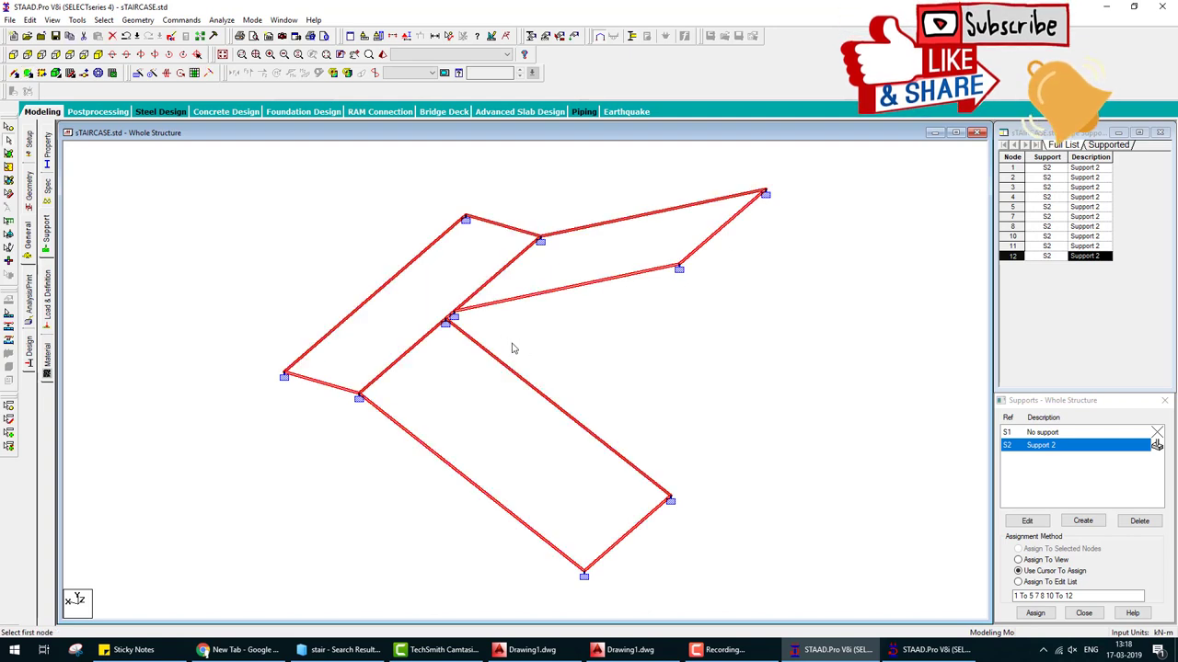
{"action": "key", "text": "Delete"}
{"action": "left_click", "coordinate": [606, 350]}
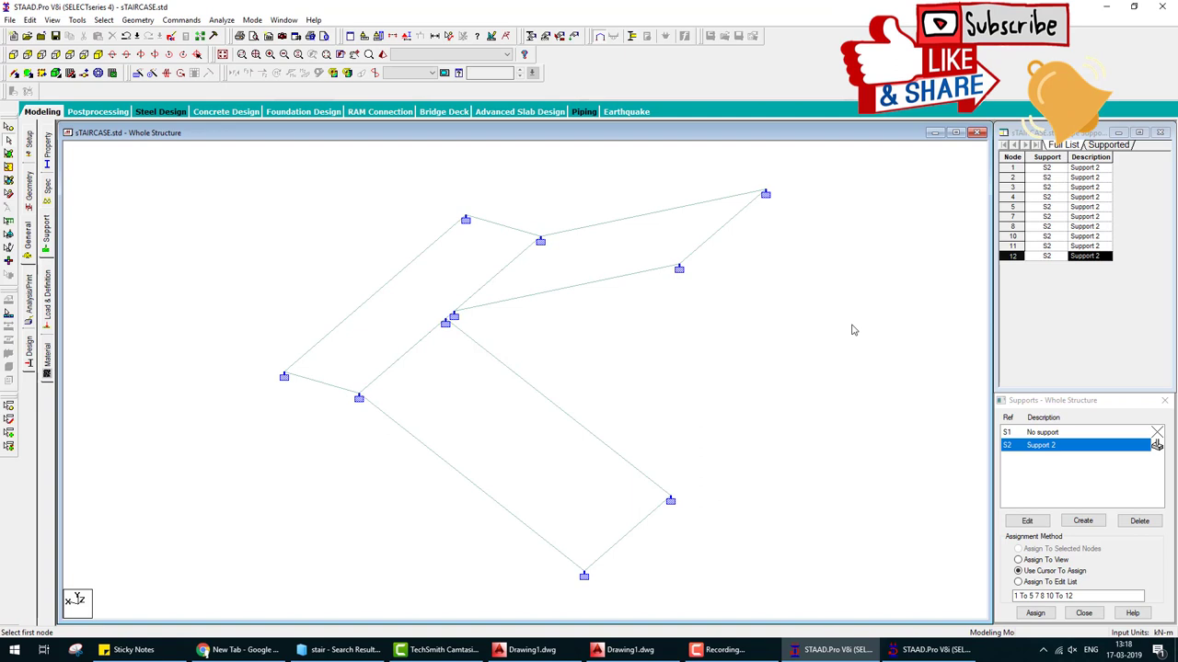
Step: Inspect the plates in a rotated 3D rendered view
{"action": "left_click", "coordinate": [382, 54]}
{"action": "left_click_drag", "start_coordinate": [640, 397], "coordinate": [1067, 168]}
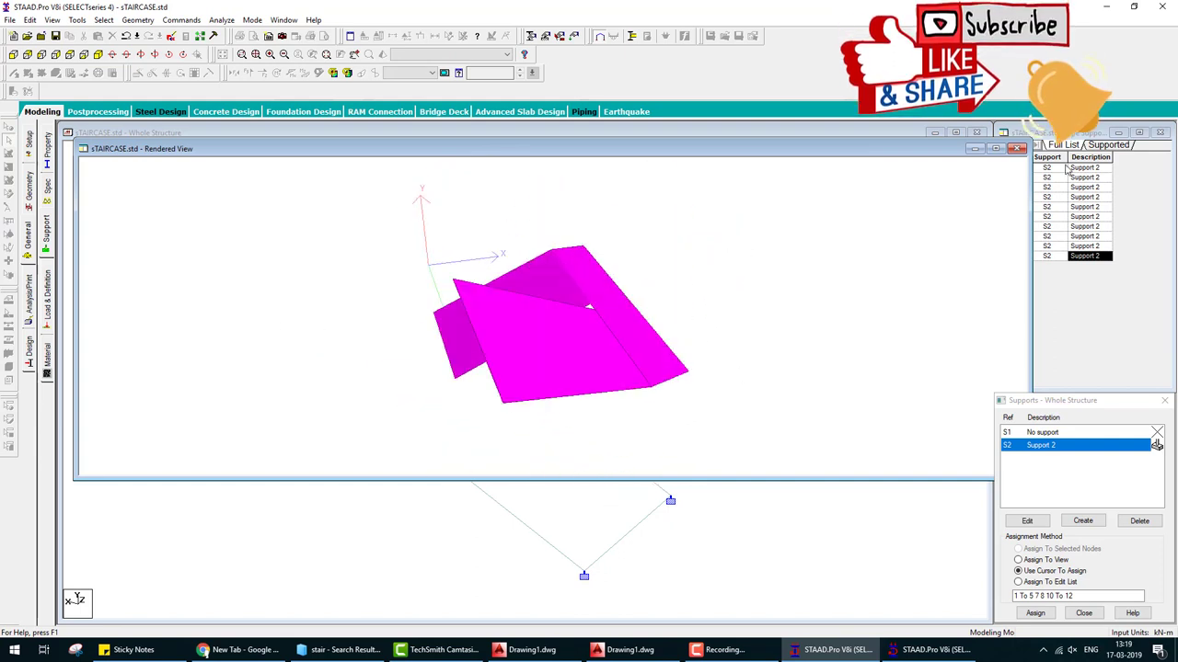
{"action": "left_click", "coordinate": [1017, 149]}
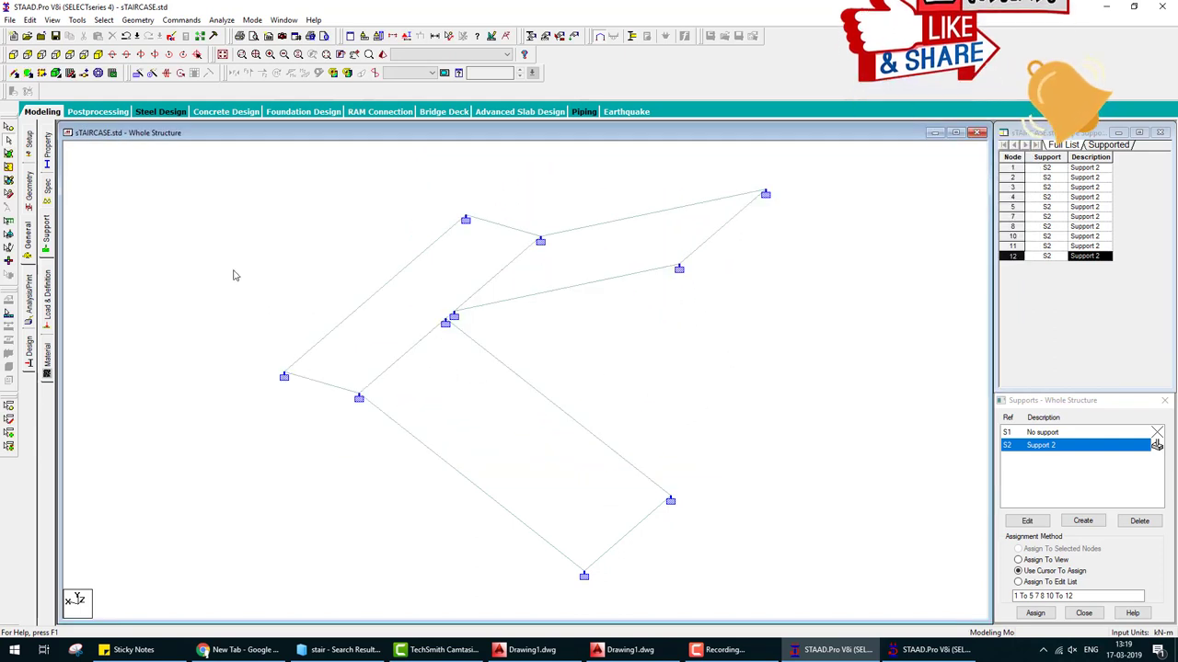
Step: Mesh the landing and both flight plates into 10×10 quadrilateral elements
{"action": "left_click", "coordinate": [8, 155]}
{"action": "left_click", "coordinate": [627, 268]}
{"action": "left_click", "coordinate": [436, 301], "text": "ctrl"}
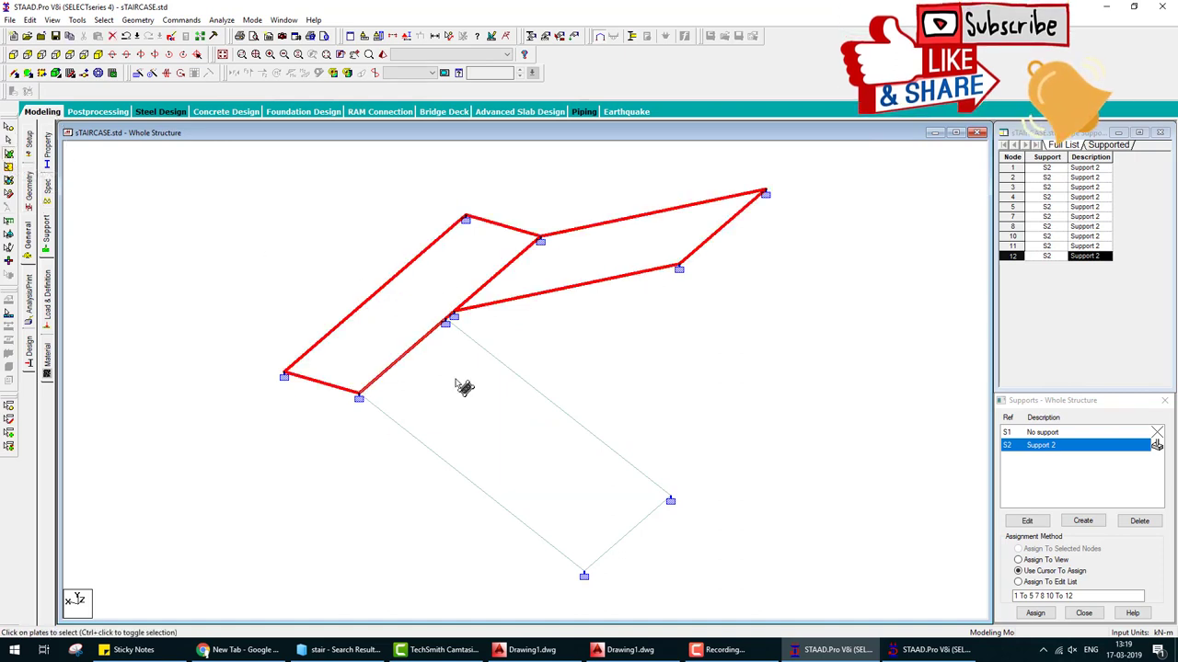
{"action": "left_click", "coordinate": [479, 401], "text": "ctrl"}
{"action": "right_click", "coordinate": [480, 401]}
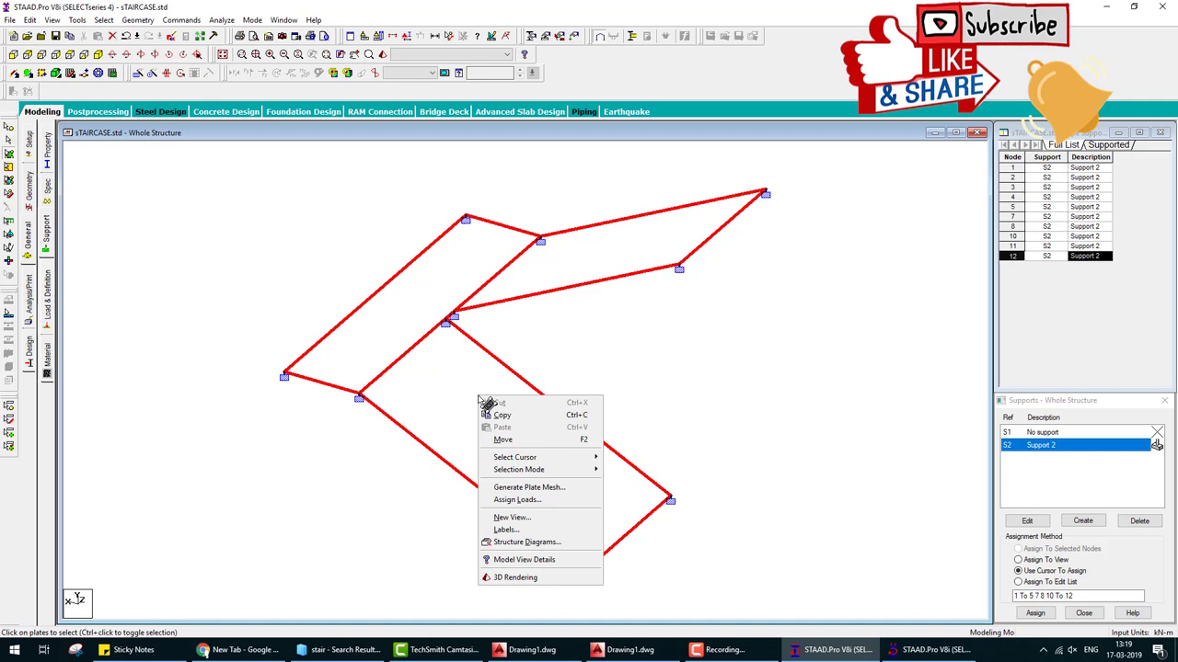
{"action": "left_click", "coordinate": [545, 487]}
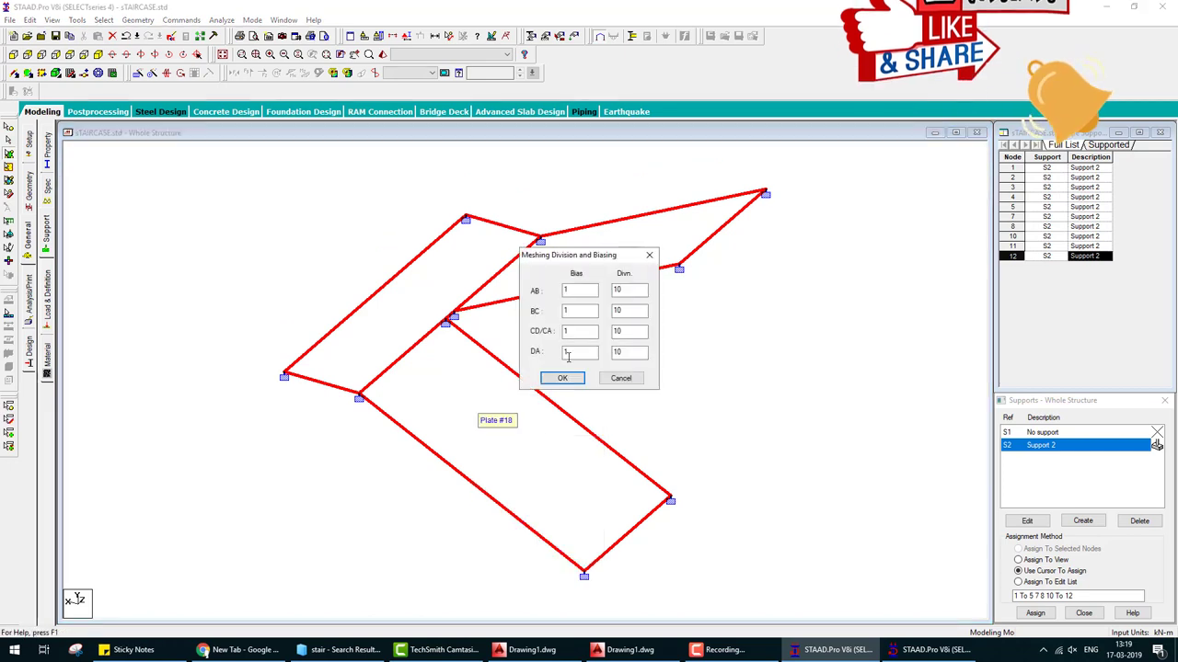
{"action": "left_click", "coordinate": [578, 384]}
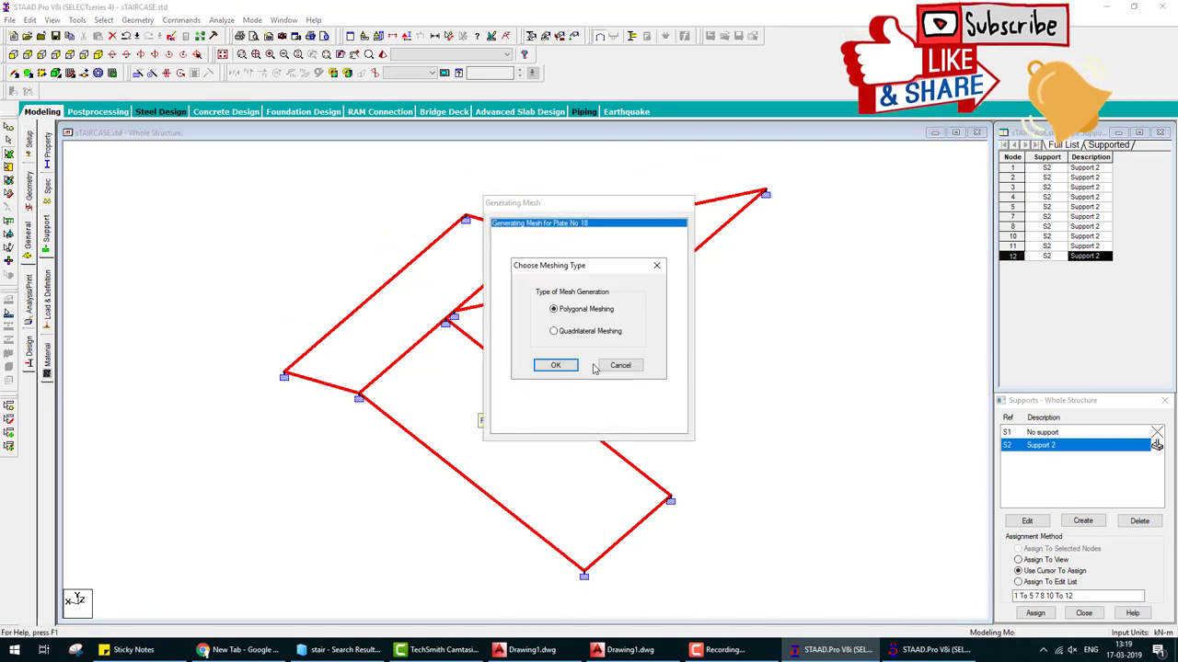
{"action": "left_click", "coordinate": [571, 332]}
{"action": "left_click", "coordinate": [557, 366]}
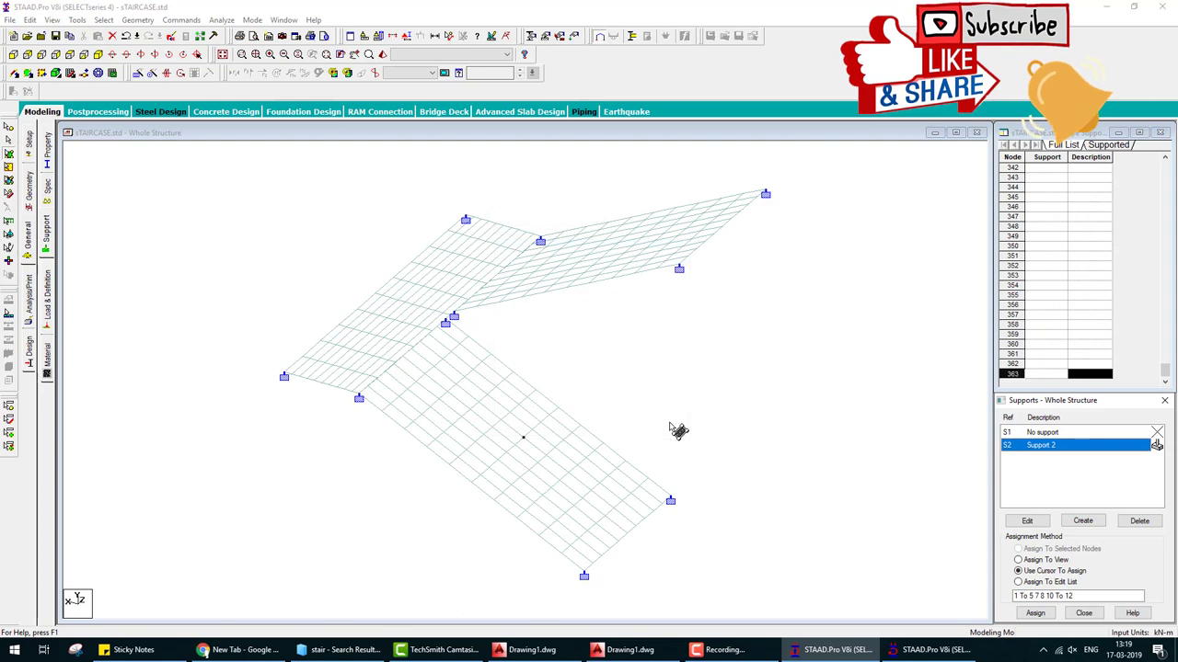
Step: Assign a 0.15 m concrete plate thickness to all plates in view
{"action": "key", "text": "Escape"}
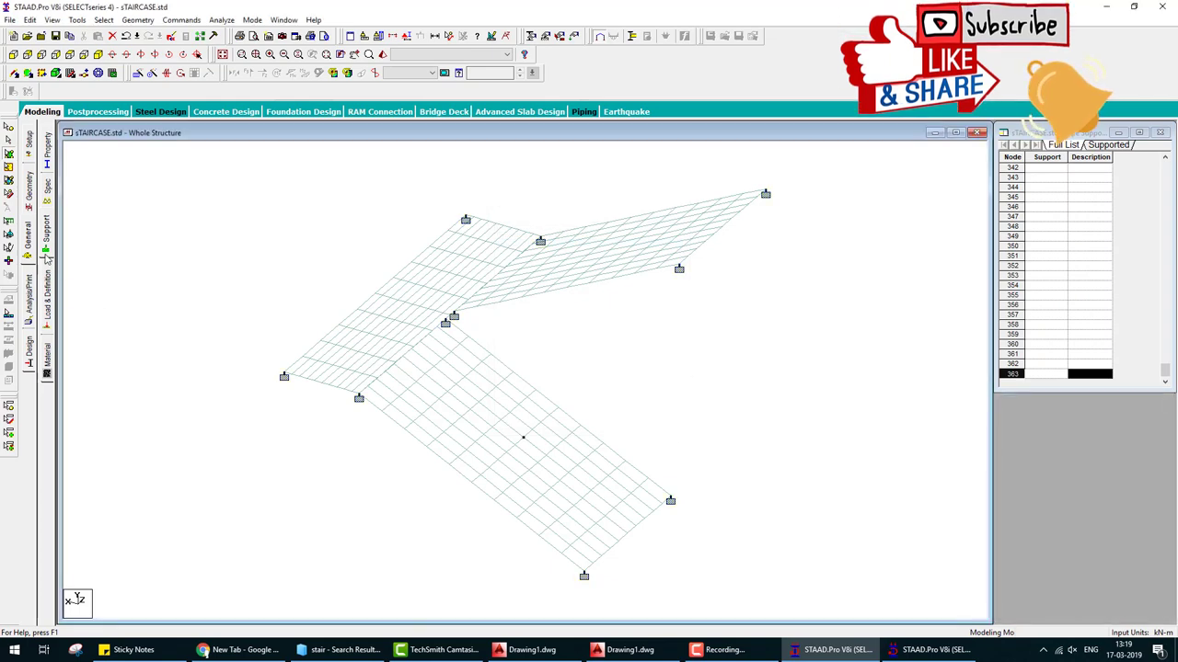
{"action": "left_click", "coordinate": [48, 168]}
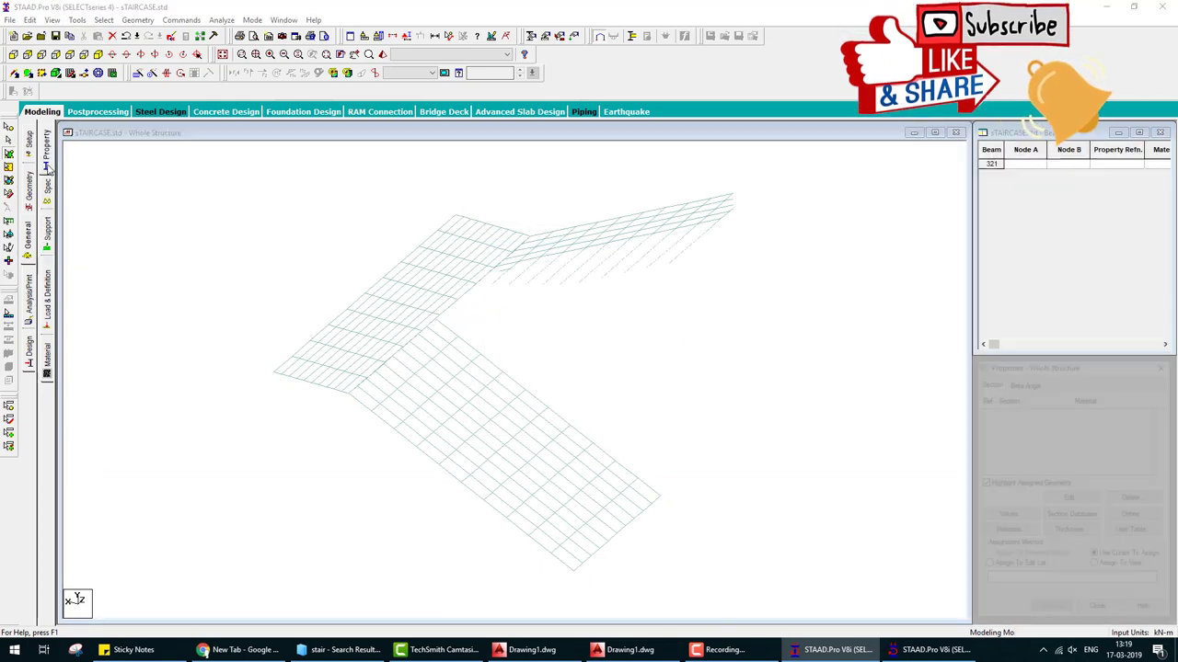
{"action": "left_click", "coordinate": [1132, 516]}
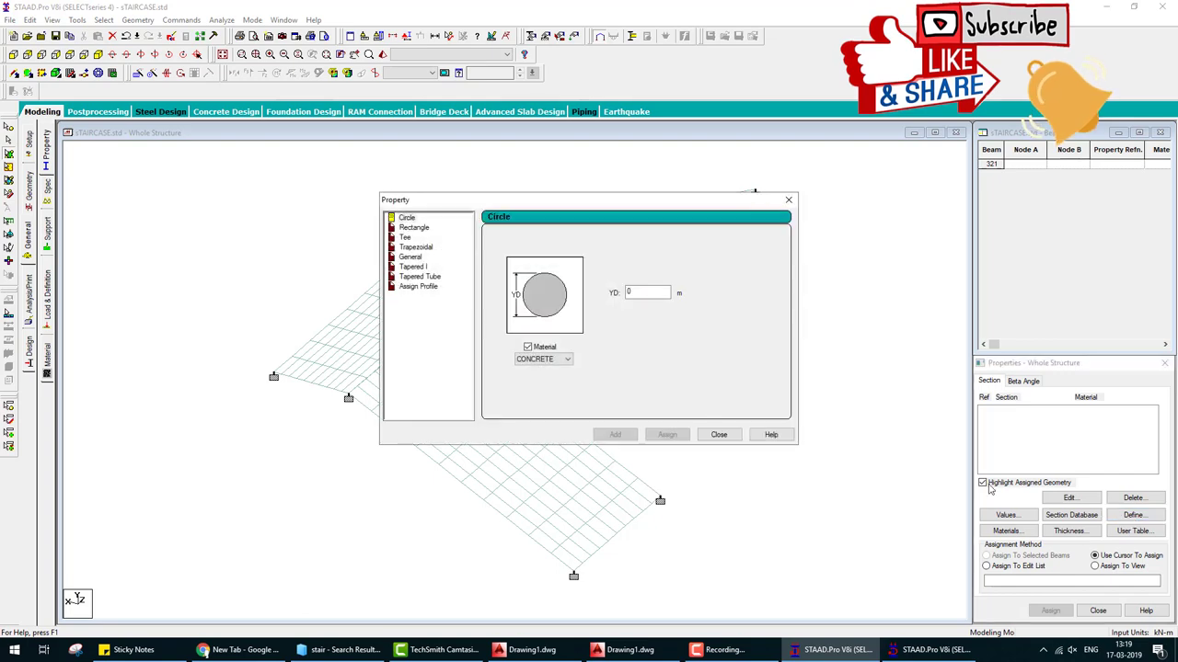
{"action": "left_click", "coordinate": [720, 434]}
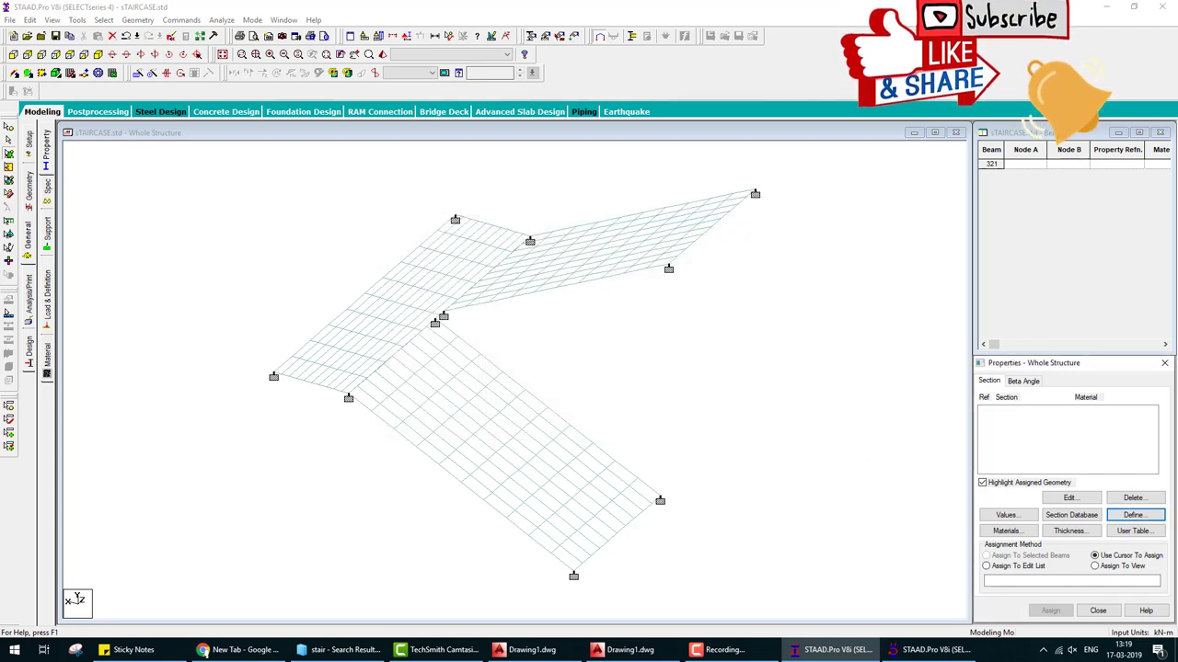
{"action": "left_click", "coordinate": [1070, 531]}
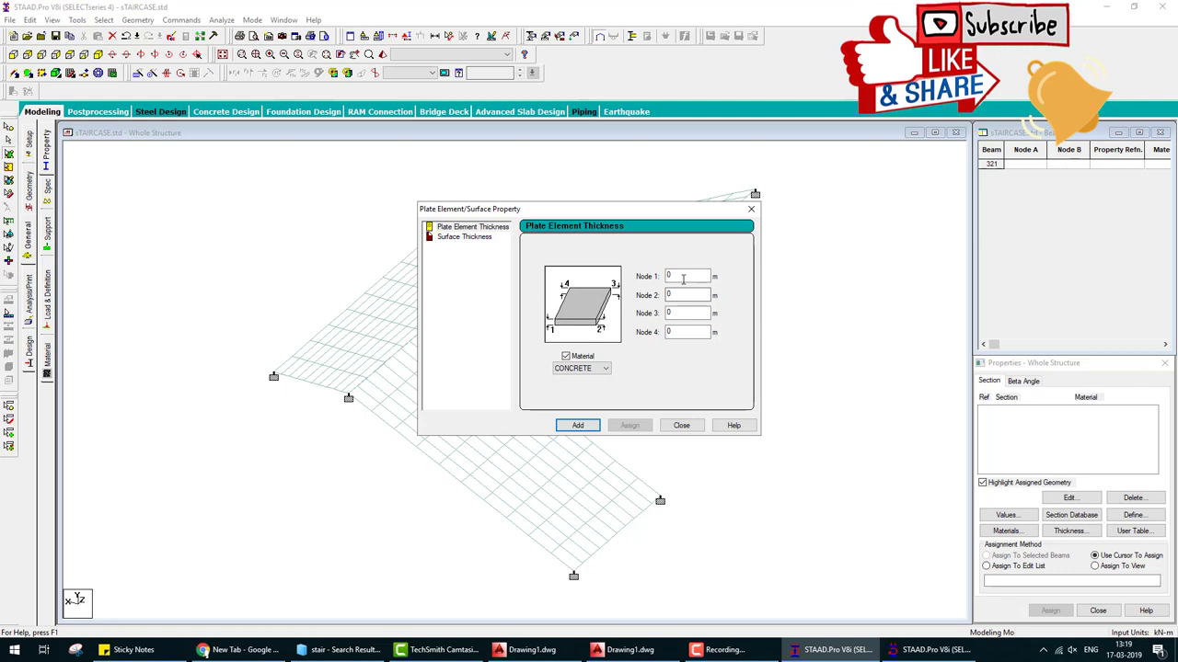
{"action": "left_click", "coordinate": [578, 425]}
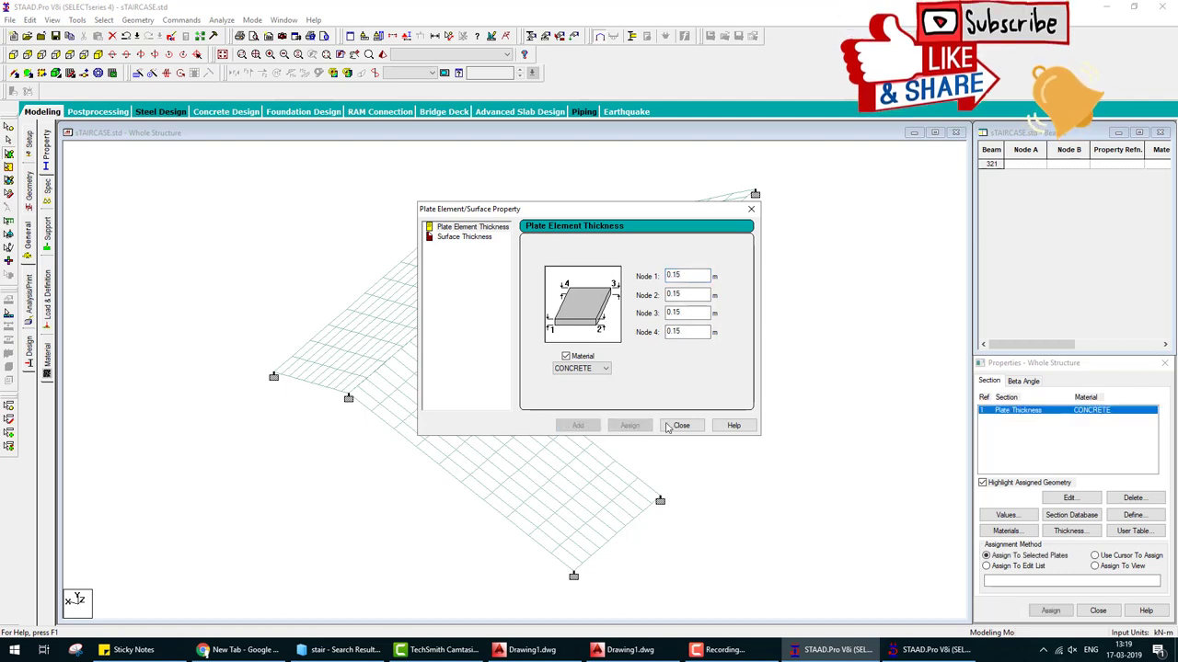
{"action": "left_click", "coordinate": [1094, 566]}
{"action": "left_click", "coordinate": [1049, 610]}
{"action": "left_click", "coordinate": [1071, 512]}
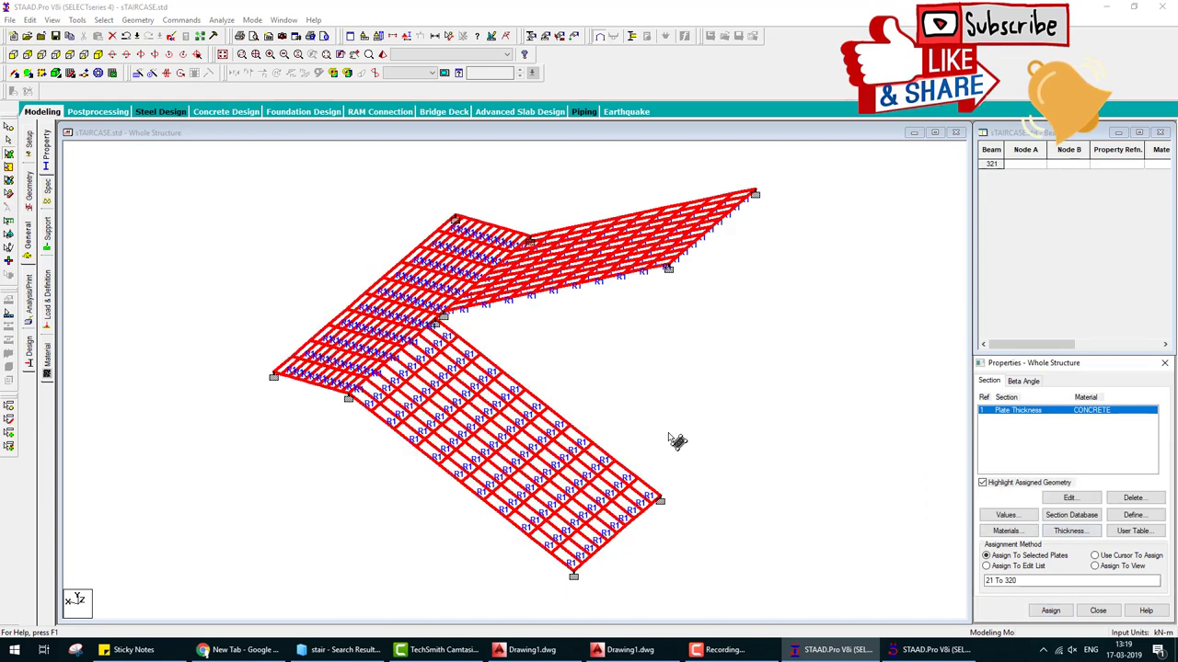
{"action": "left_click", "coordinate": [671, 425]}
Step: Create a new primary load case titled LIVE with loading type Live
{"action": "left_click", "coordinate": [47, 297]}
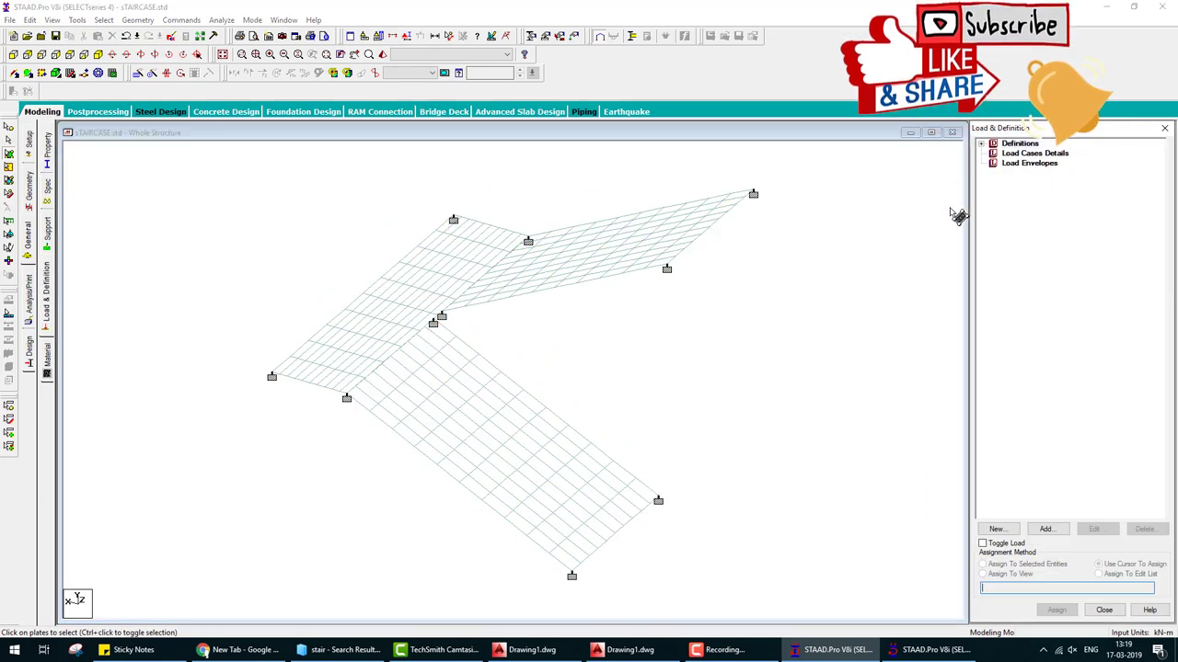
{"action": "left_click", "coordinate": [1047, 529]}
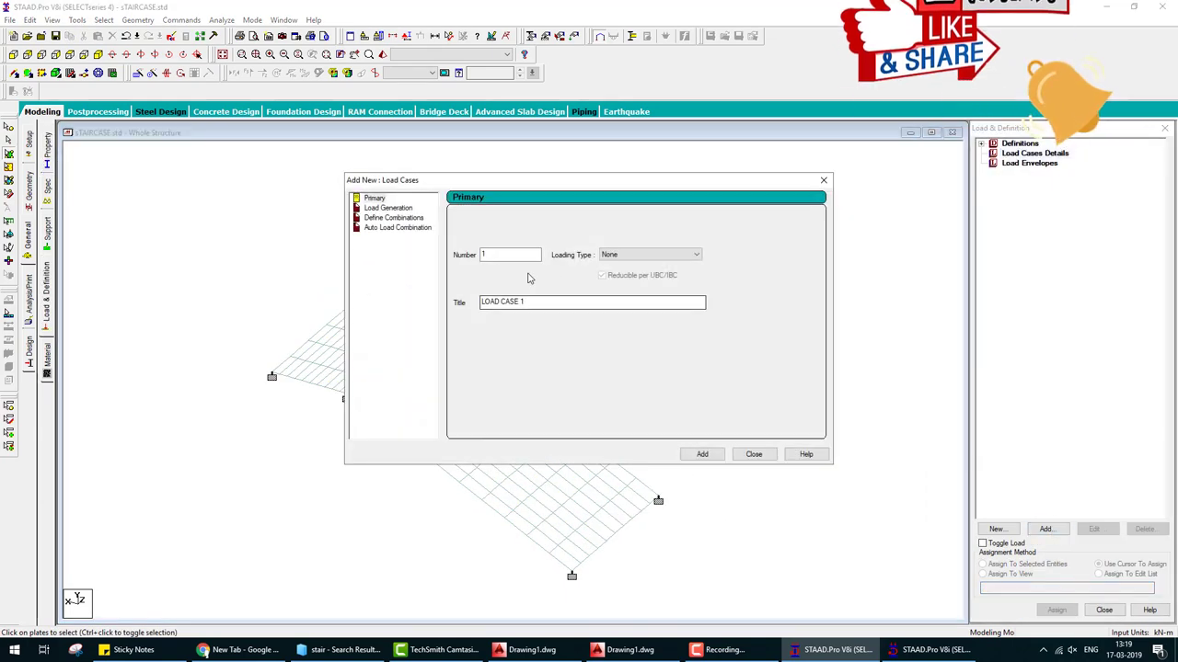
{"action": "left_click", "coordinate": [649, 255]}
{"action": "left_click", "coordinate": [614, 276]}
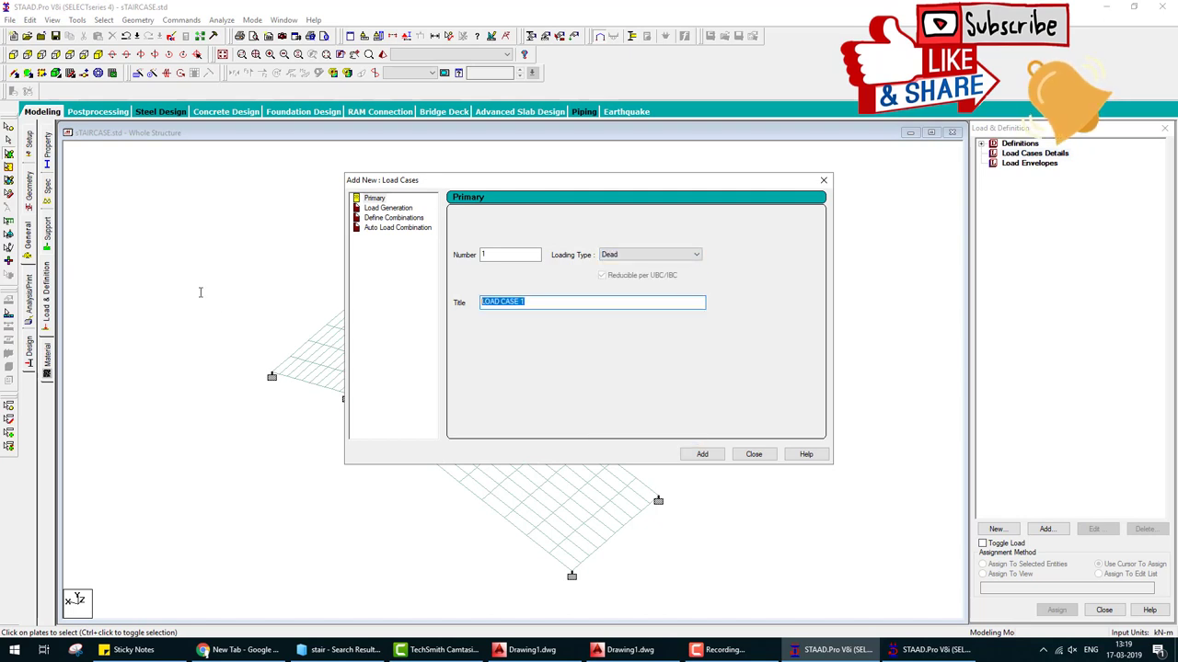
{"action": "type", "text": "DEA"}
{"action": "left_click_drag", "start_coordinate": [703, 302], "coordinate": [451, 303]}
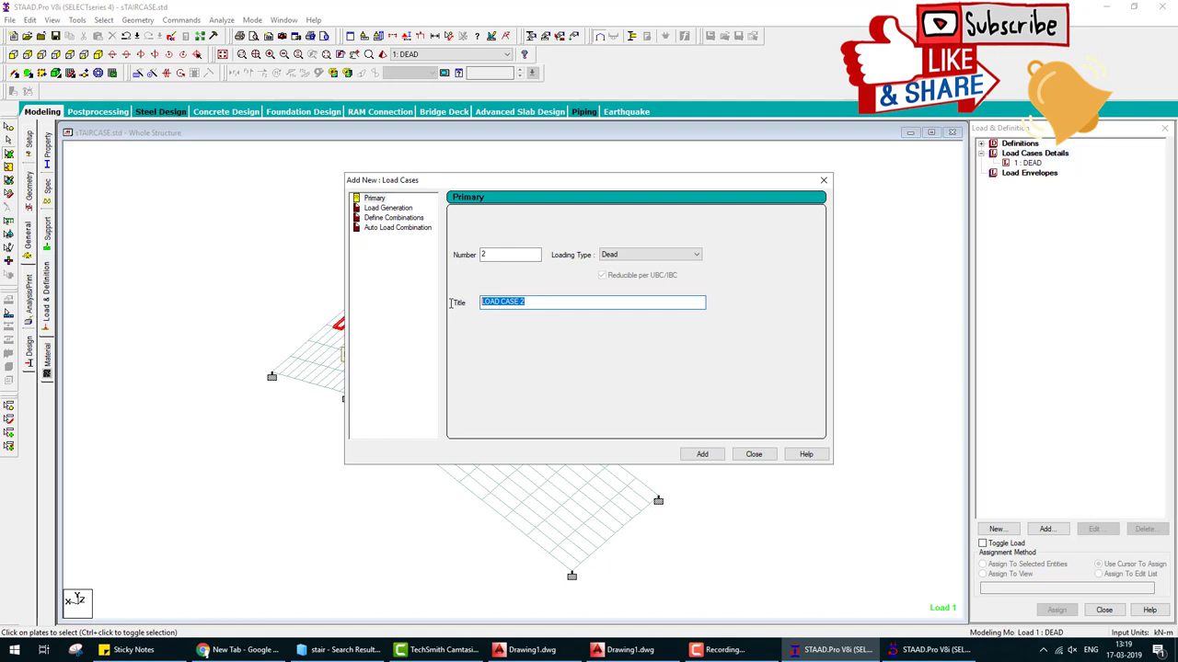
{"action": "type", "text": "LIVE"}
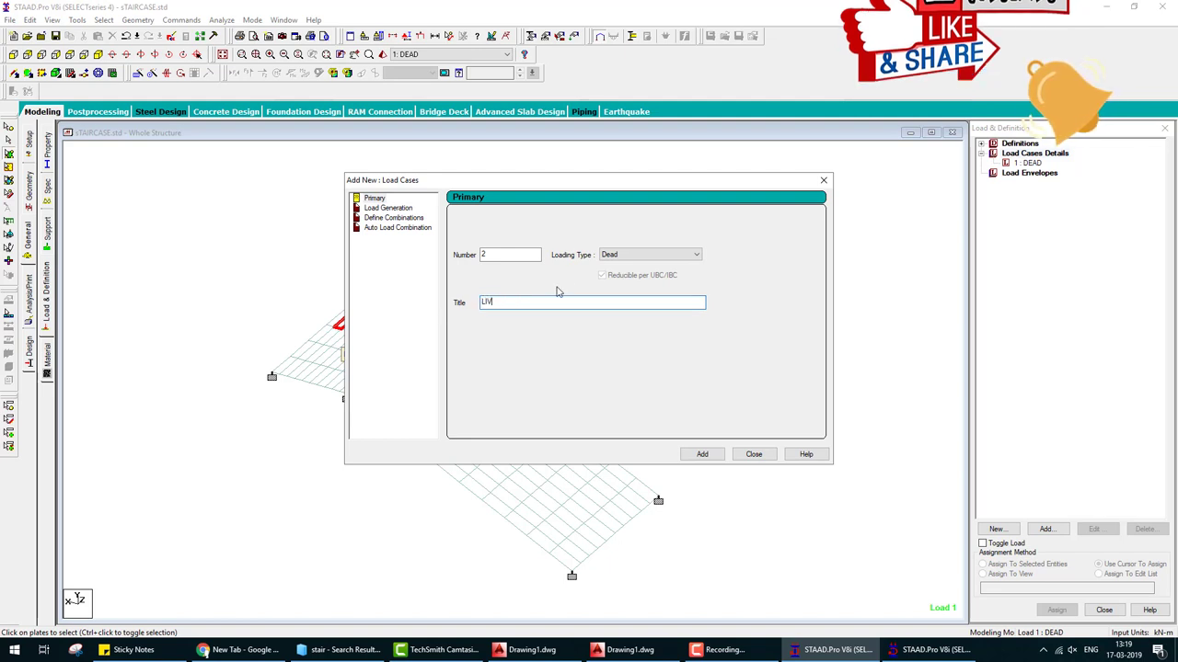
{"action": "left_click", "coordinate": [649, 255]}
{"action": "left_click", "coordinate": [644, 272]}
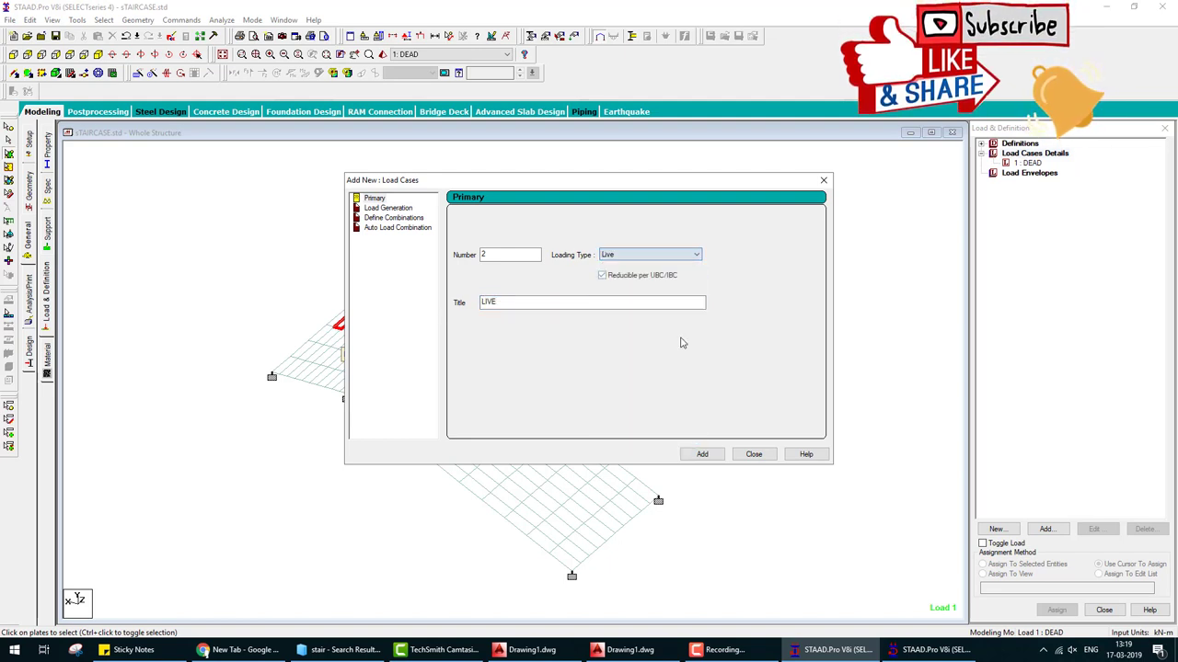
{"action": "left_click", "coordinate": [703, 454]}
{"action": "left_click", "coordinate": [753, 455]}
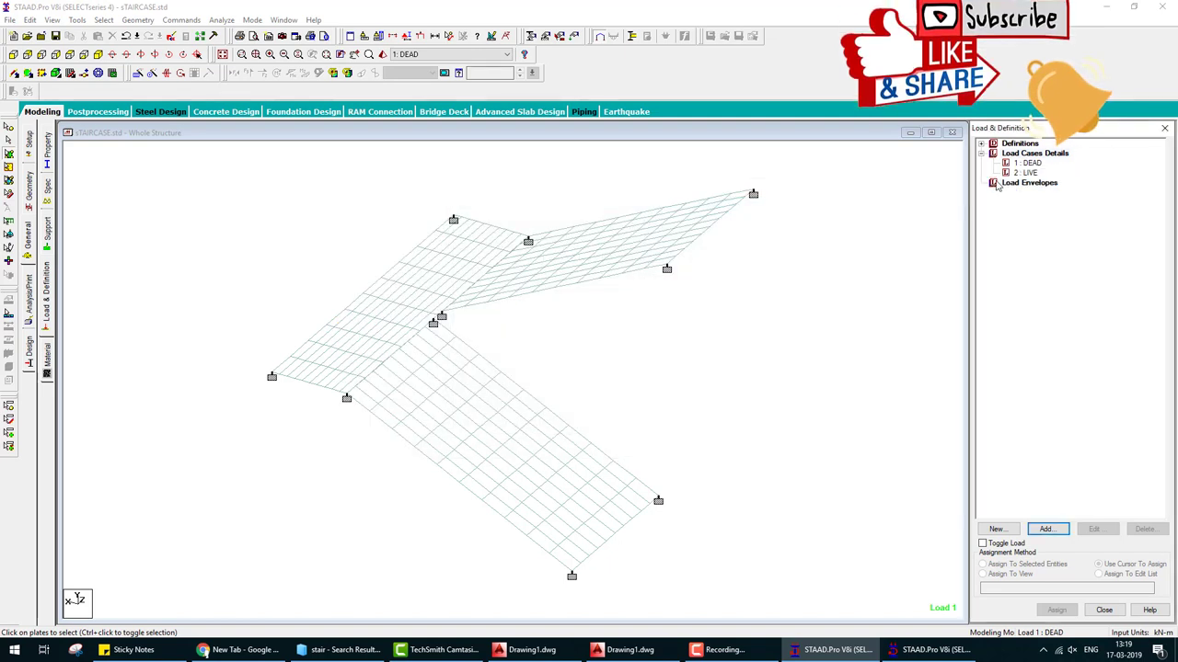
Step: Add a -1 kN/m2 global-Y full-plate pressure to DEAD and assign it to all plates in view
{"action": "left_click", "coordinate": [1045, 530]}
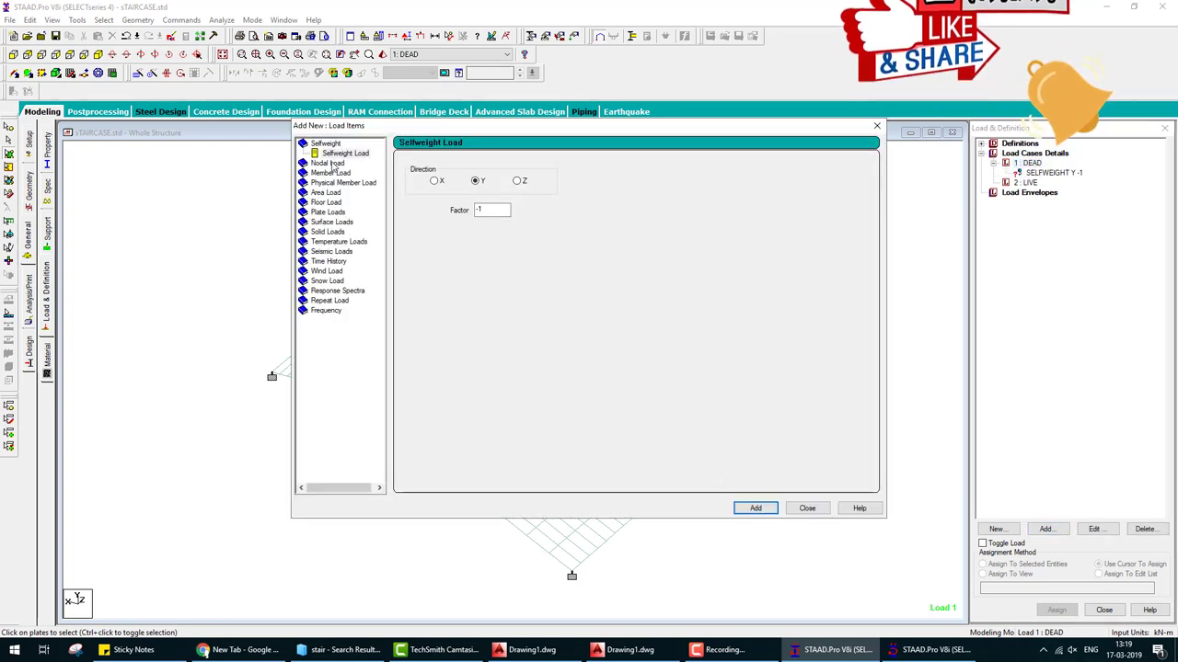
{"action": "left_click", "coordinate": [330, 213]}
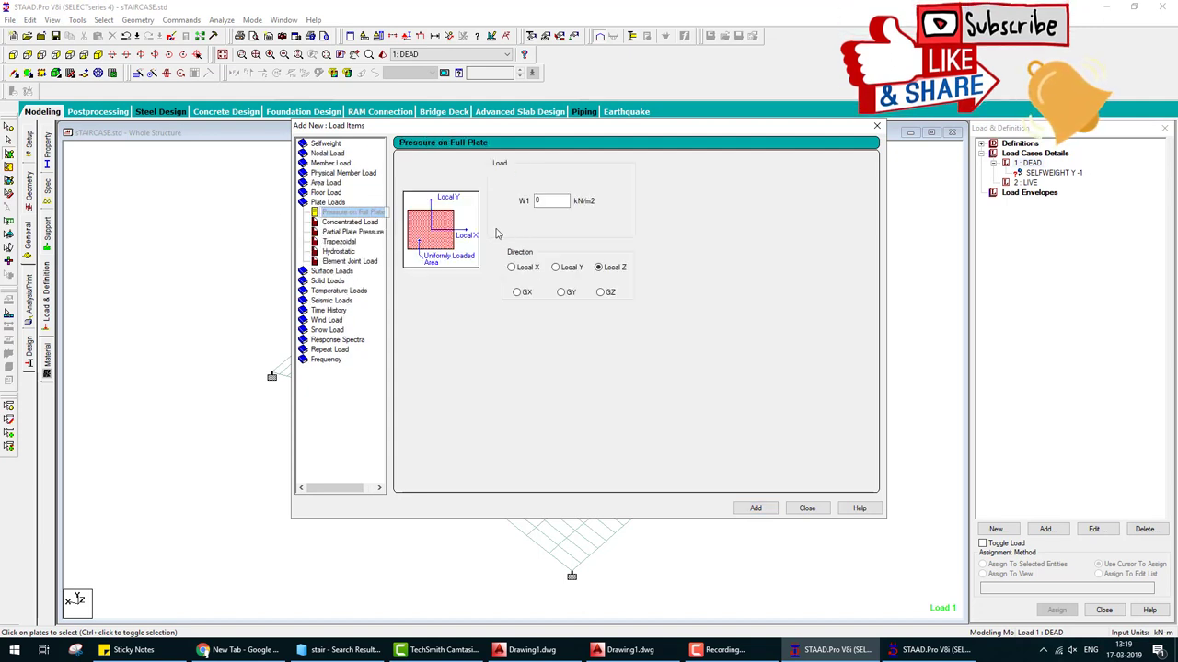
{"action": "type", "text": "-1"}
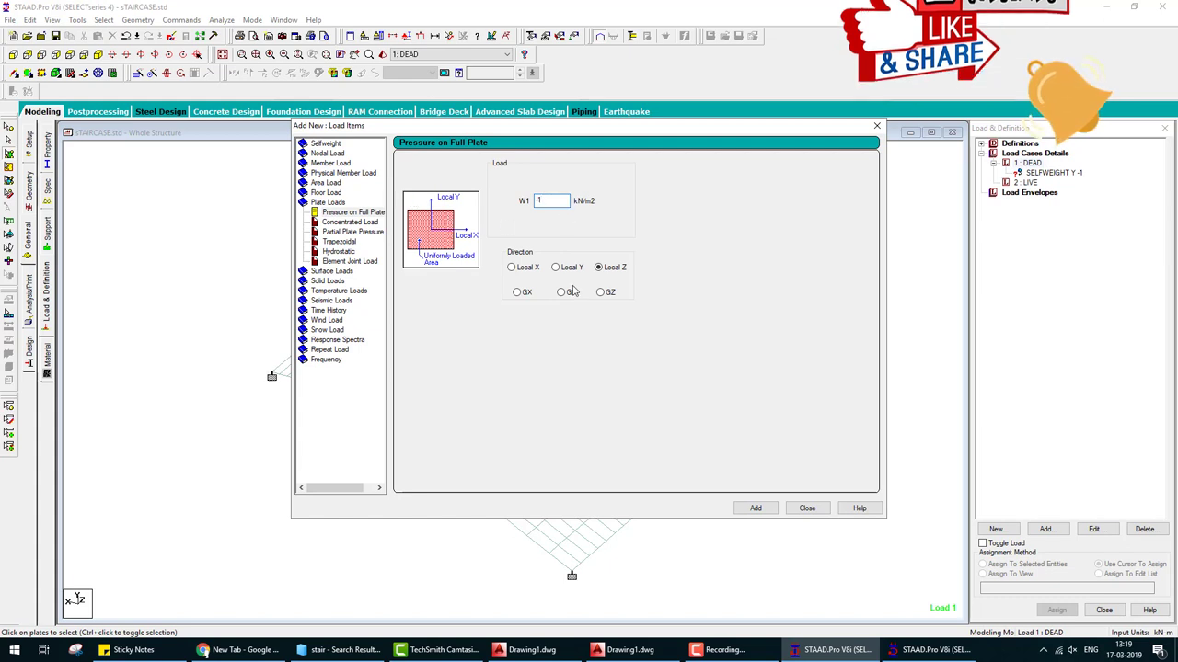
{"action": "left_click", "coordinate": [561, 292]}
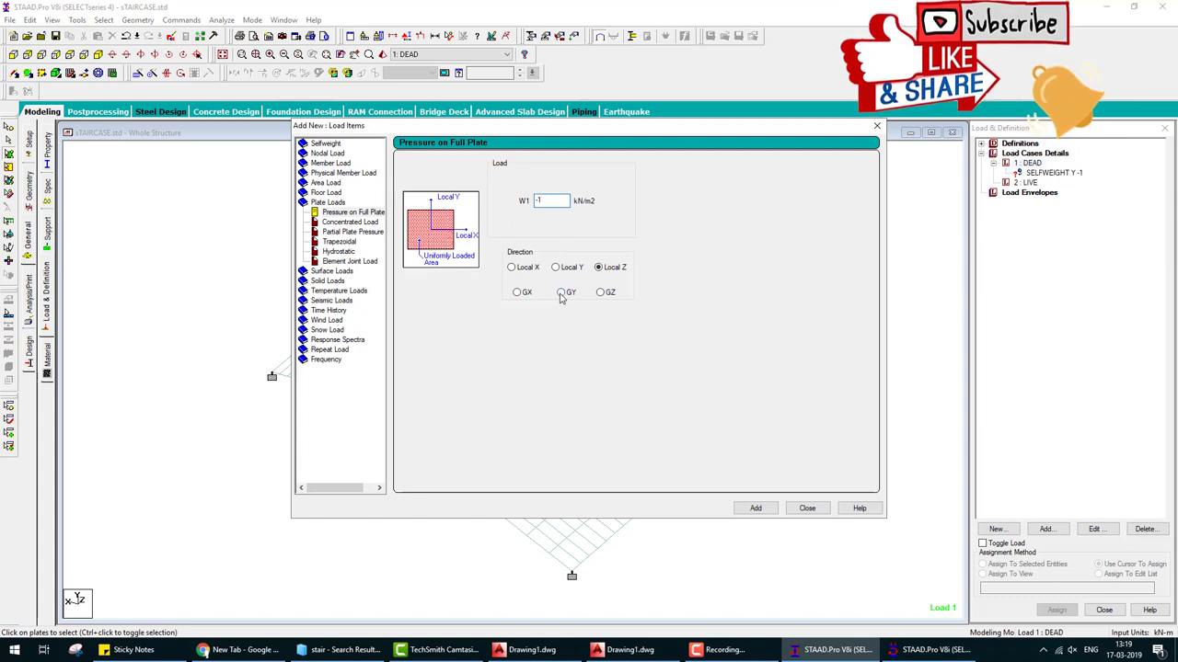
{"action": "left_click", "coordinate": [807, 508]}
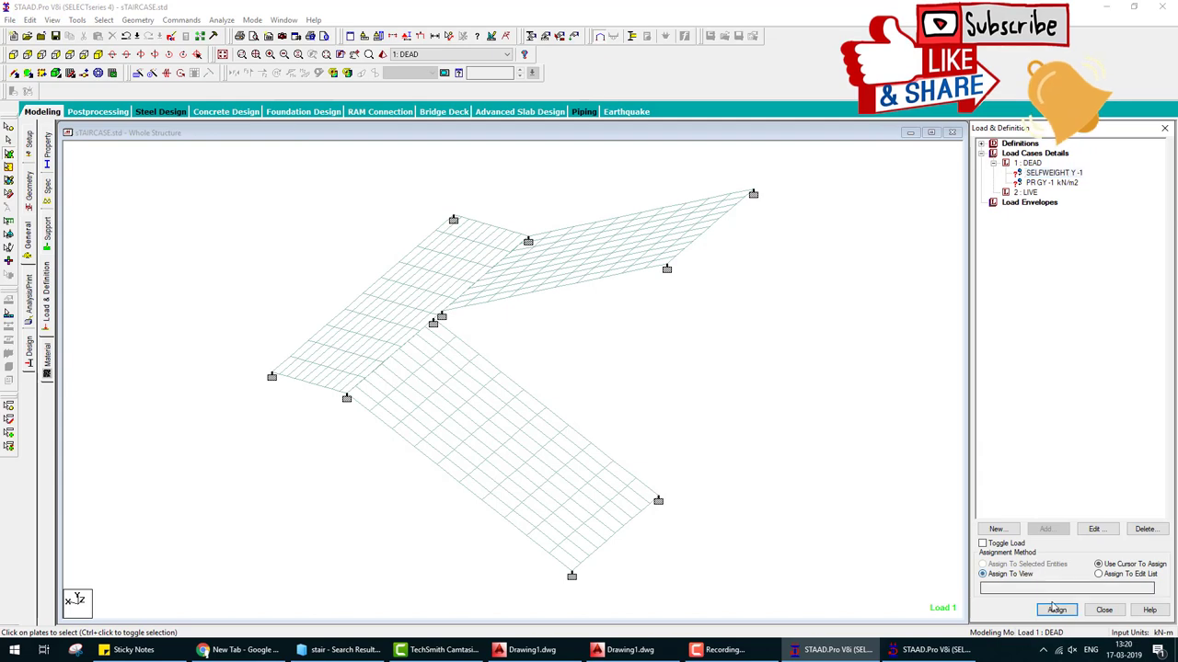
{"action": "left_click", "coordinate": [1056, 610]}
{"action": "left_click", "coordinate": [1060, 373]}
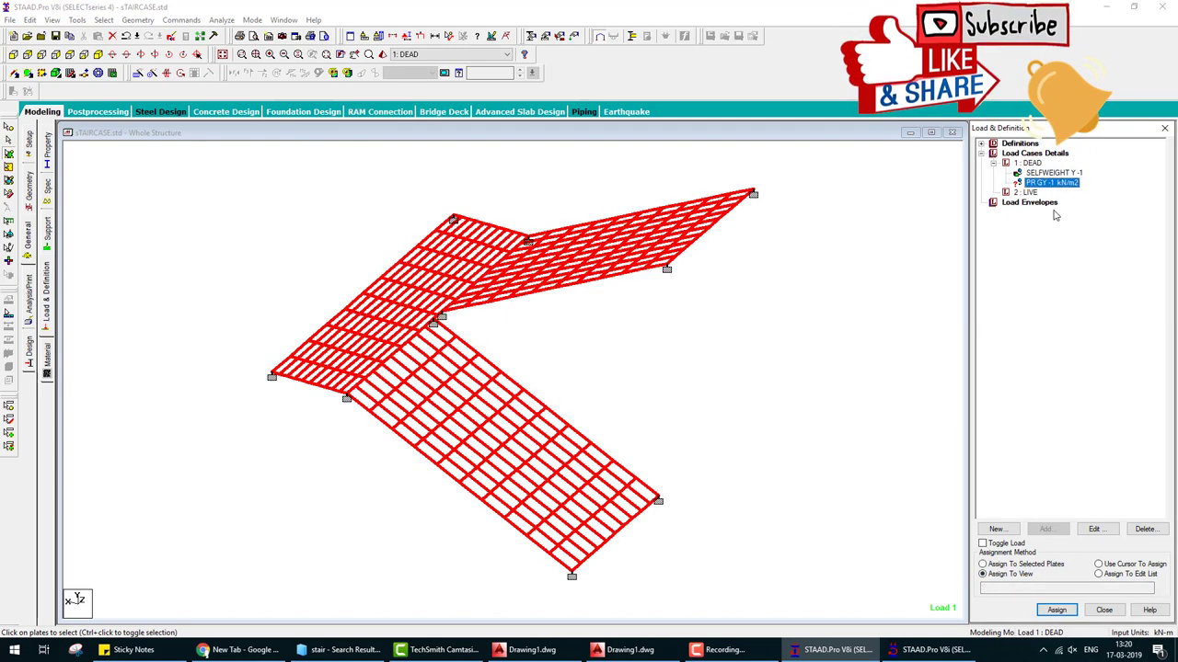
{"action": "left_click", "coordinate": [1057, 610]}
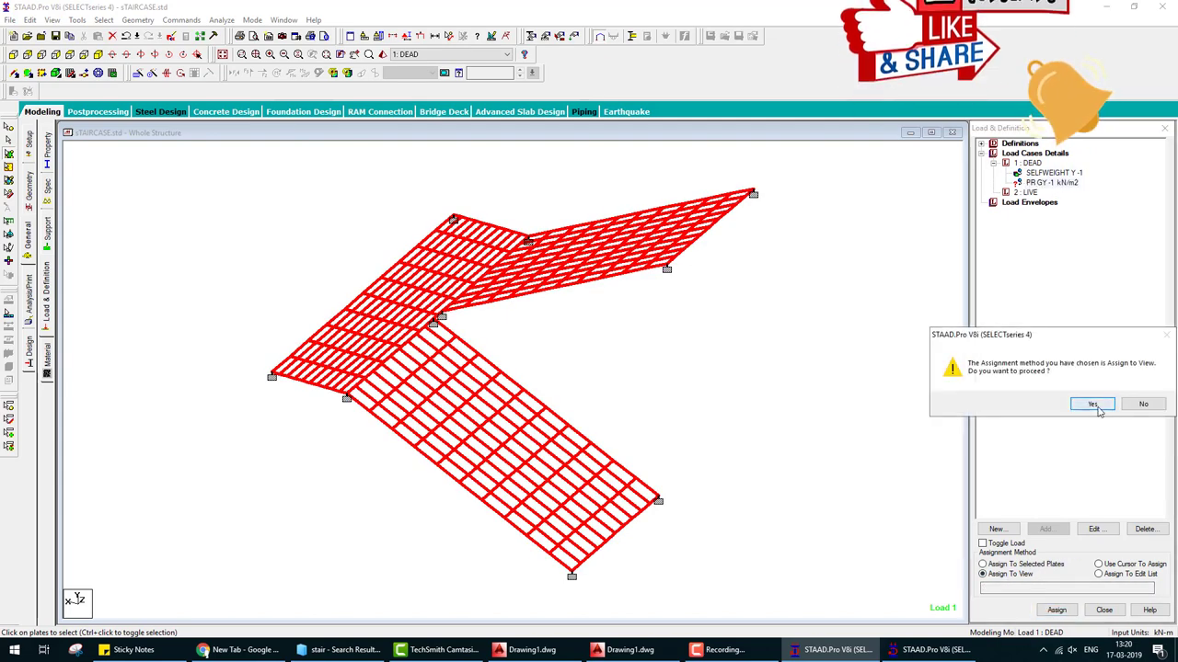
{"action": "left_click", "coordinate": [1099, 402]}
{"action": "left_click", "coordinate": [1027, 192]}
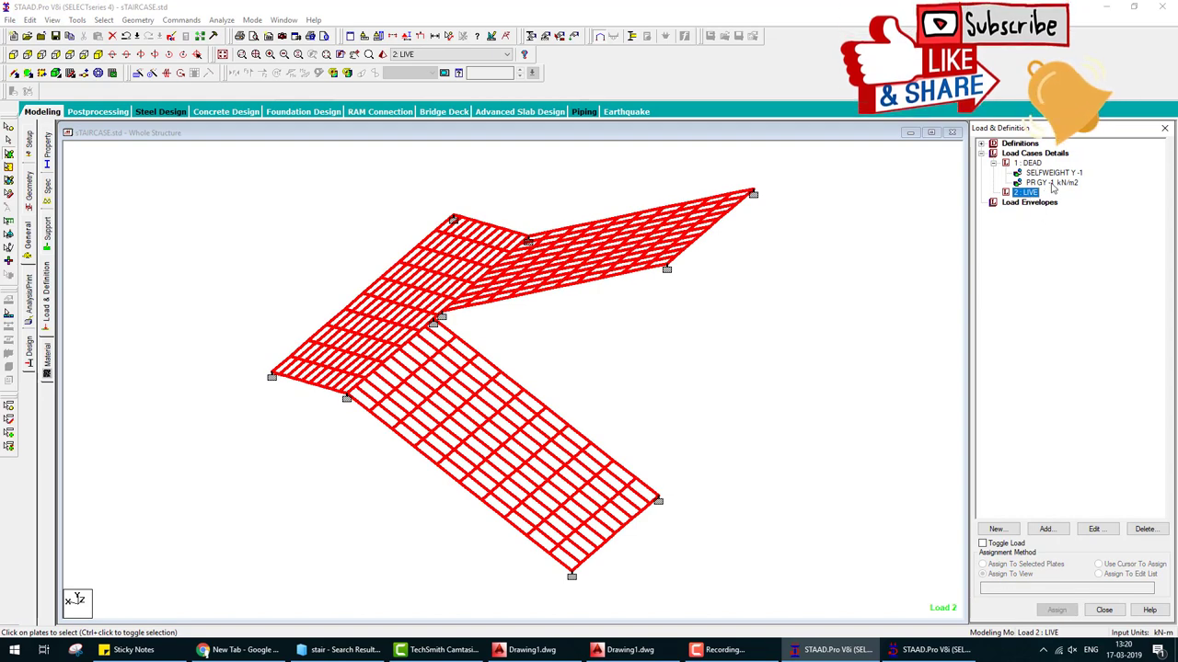
Step: Give the LIVE case a -2 kN/m2 GY full-plate pressure assigned to all plates in view
{"action": "left_click", "coordinate": [1049, 185]}
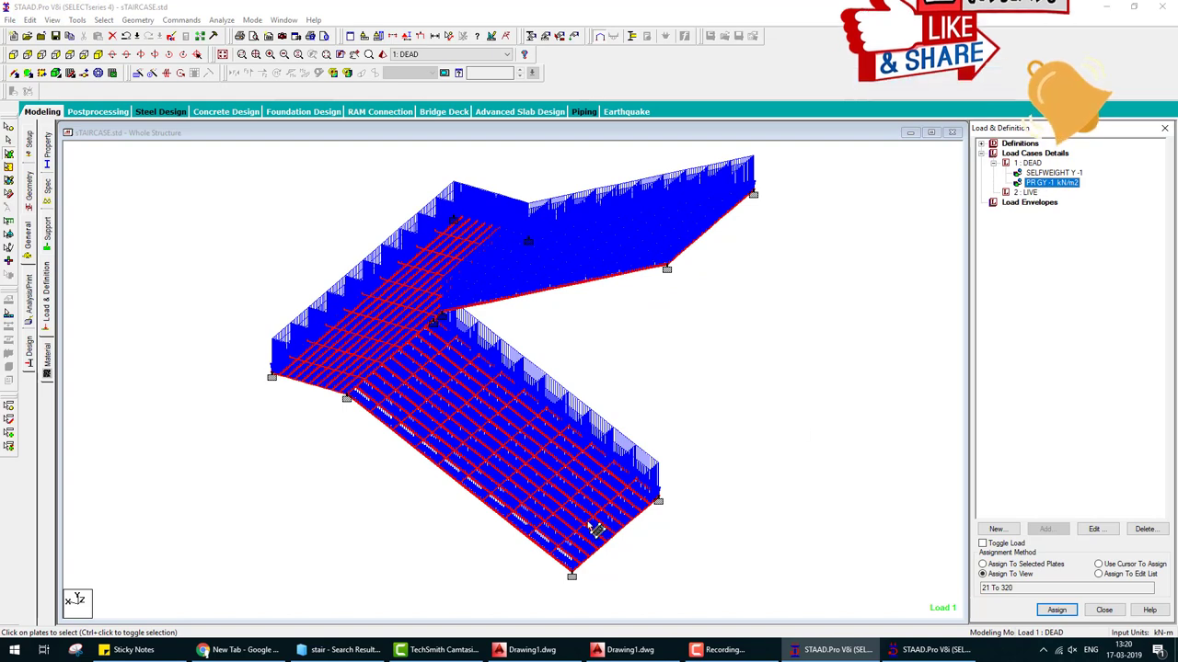
{"action": "left_click", "coordinate": [1027, 192]}
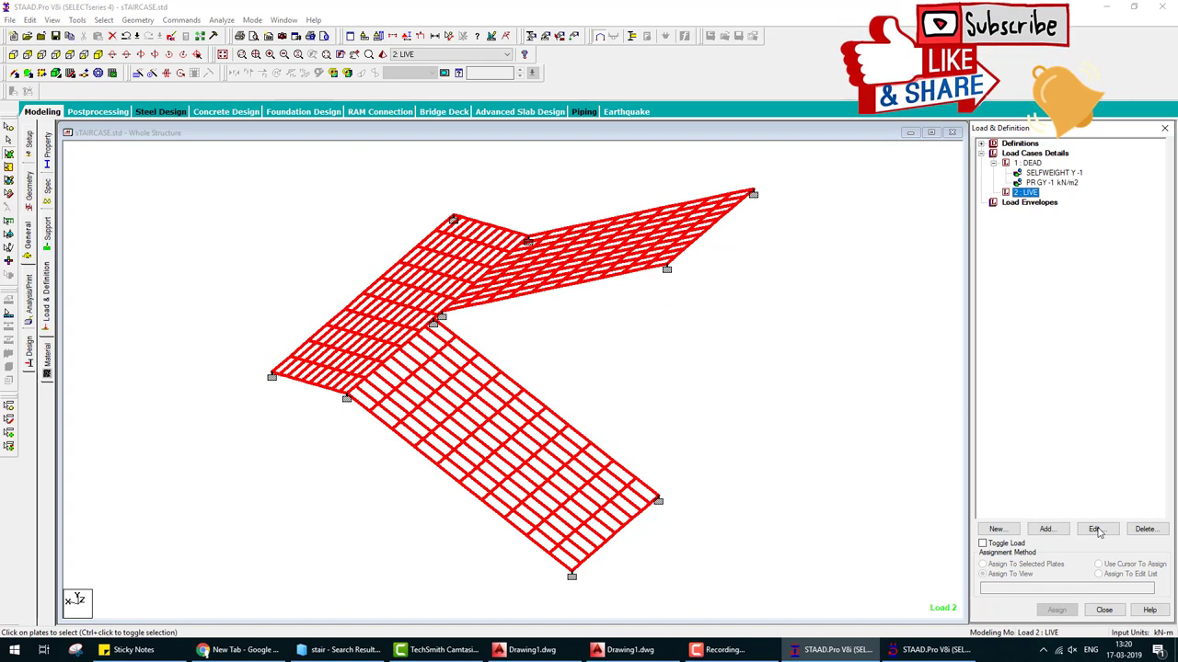
{"action": "left_click", "coordinate": [1046, 530]}
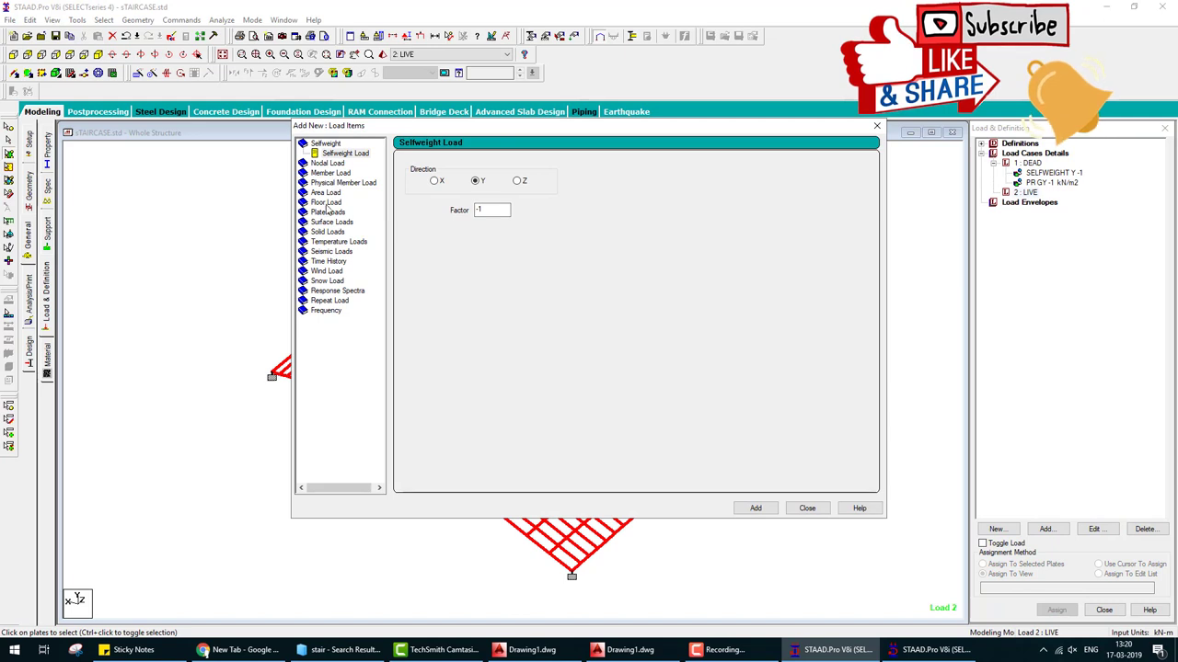
{"action": "left_click", "coordinate": [327, 213]}
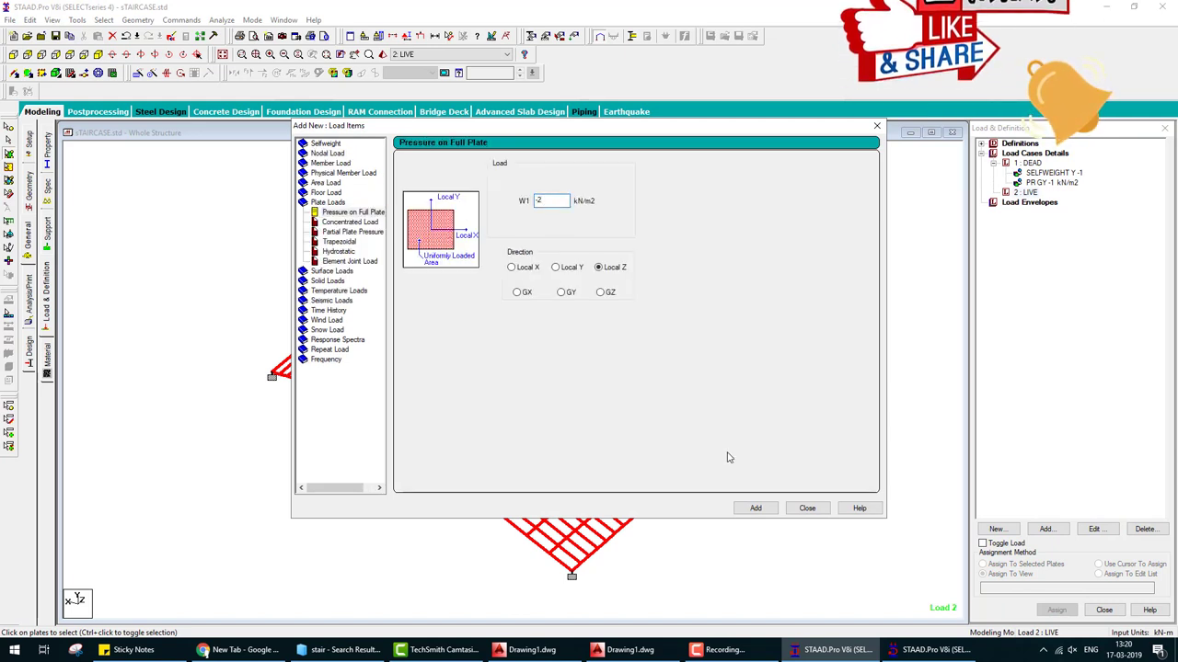
{"action": "left_click", "coordinate": [754, 509]}
{"action": "left_click", "coordinate": [807, 509]}
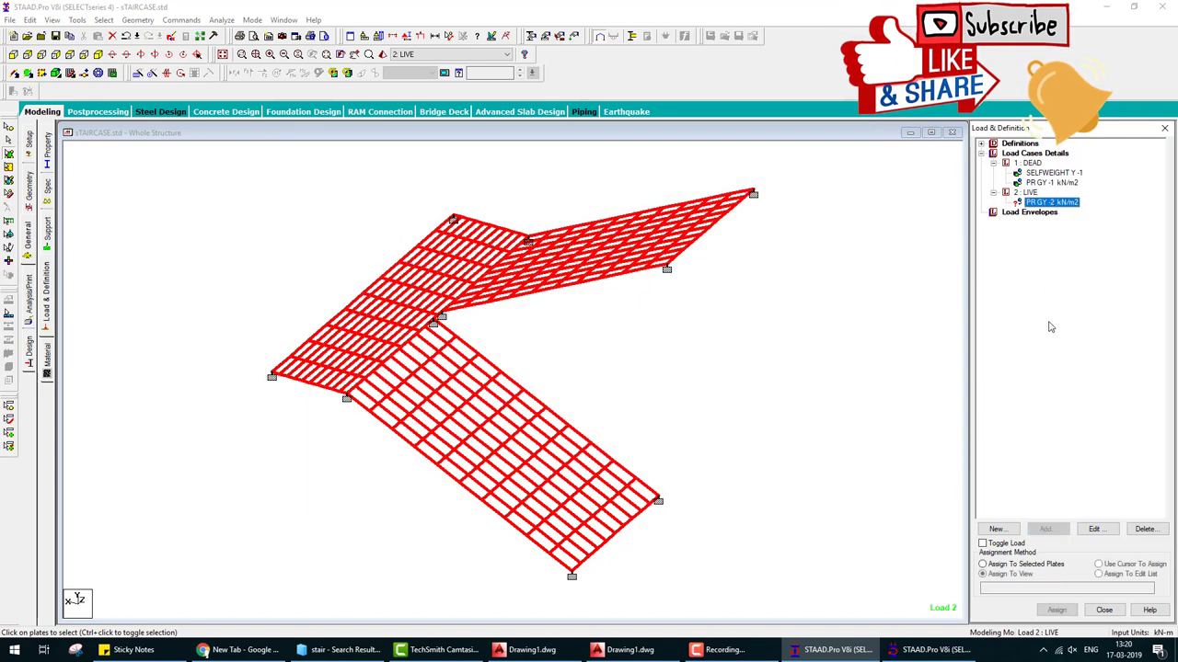
{"action": "left_click", "coordinate": [1055, 611]}
{"action": "left_click", "coordinate": [1012, 399]}
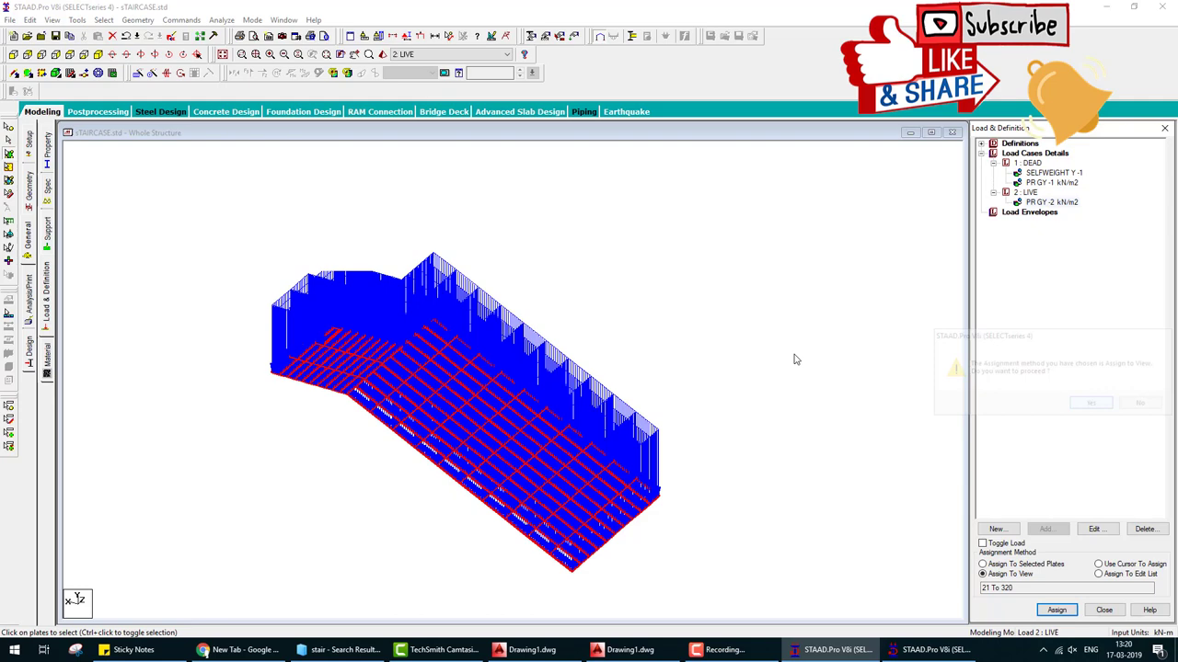
Step: Open the automatic load combination settings from the load case list
{"action": "left_click", "coordinate": [1034, 153]}
{"action": "left_click", "coordinate": [1045, 530]}
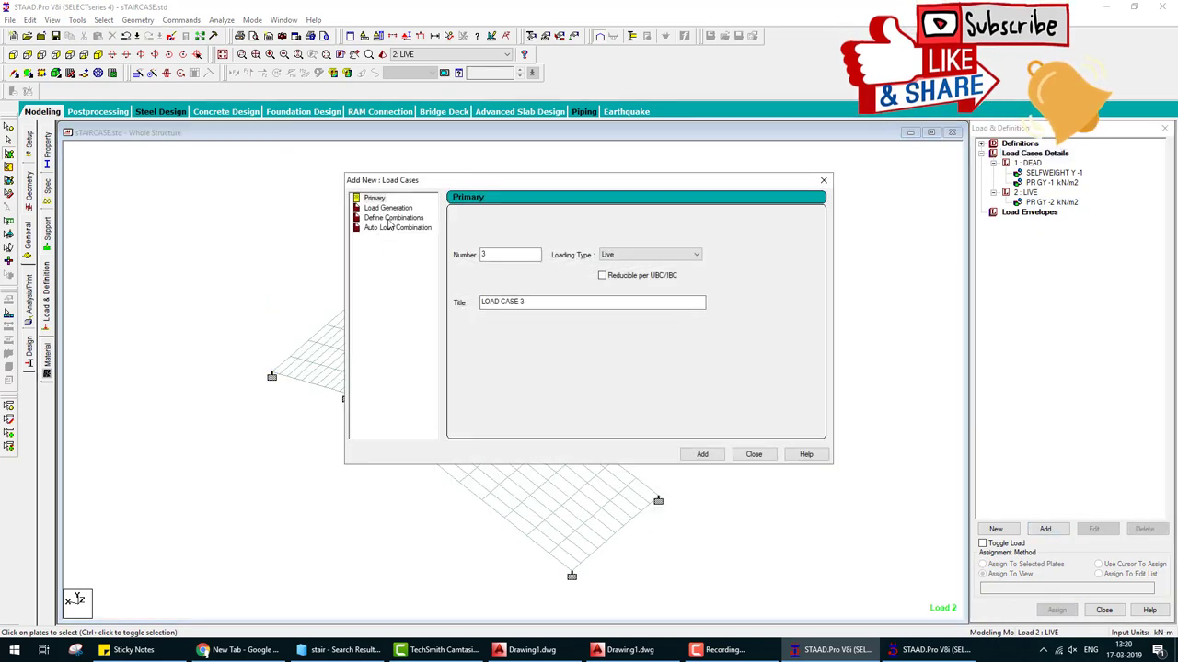
{"action": "left_click", "coordinate": [392, 218]}
Step: Generate Indian Code automatic load combinations 3–6 and add them as load cases
{"action": "left_click", "coordinate": [398, 227]}
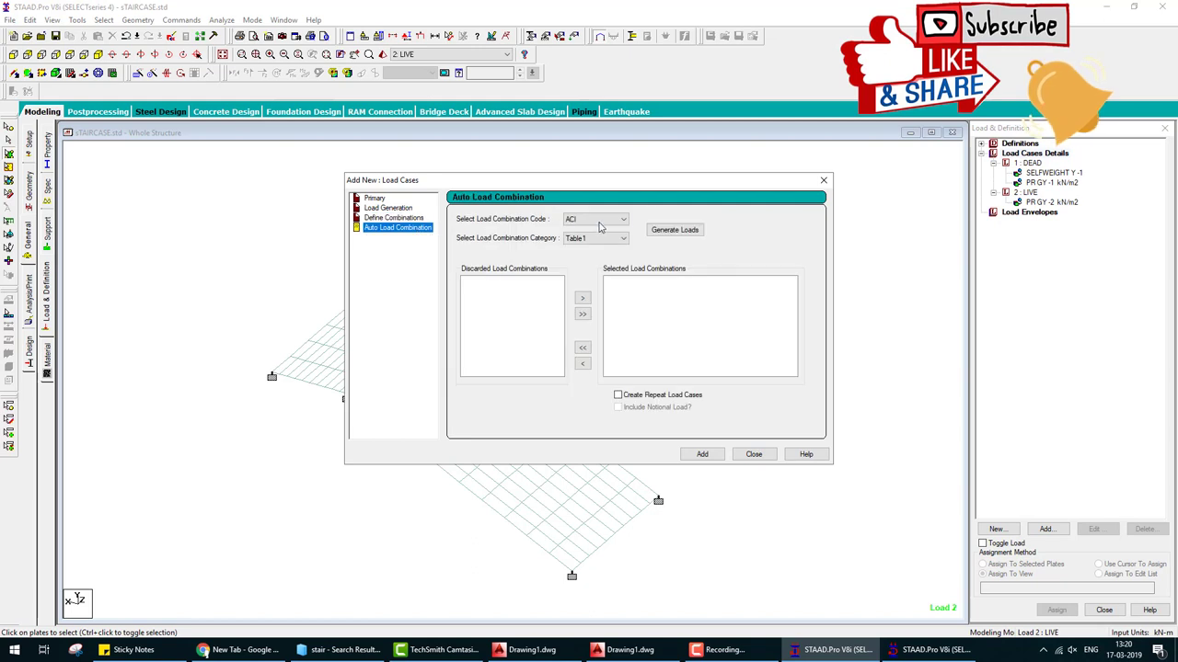
{"action": "left_click", "coordinate": [582, 278]}
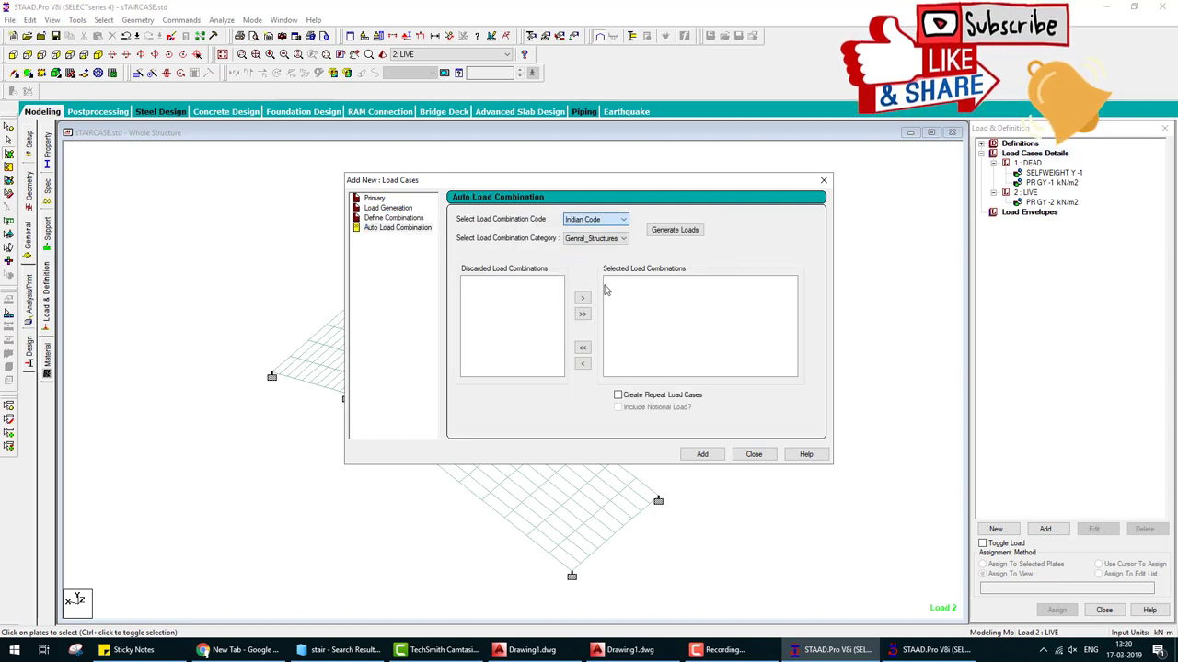
{"action": "left_click", "coordinate": [702, 453]}
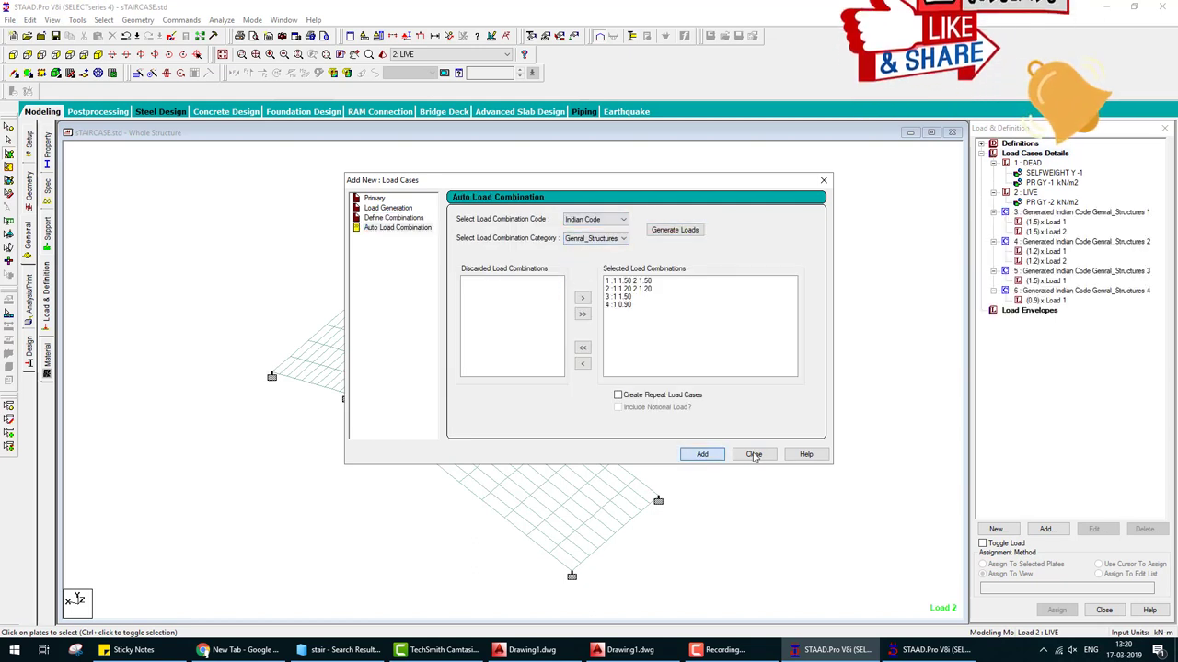
{"action": "left_click", "coordinate": [754, 453]}
Step: Add a PERFORM ANALYSIS command with PRINT ALL output
{"action": "left_click", "coordinate": [28, 303]}
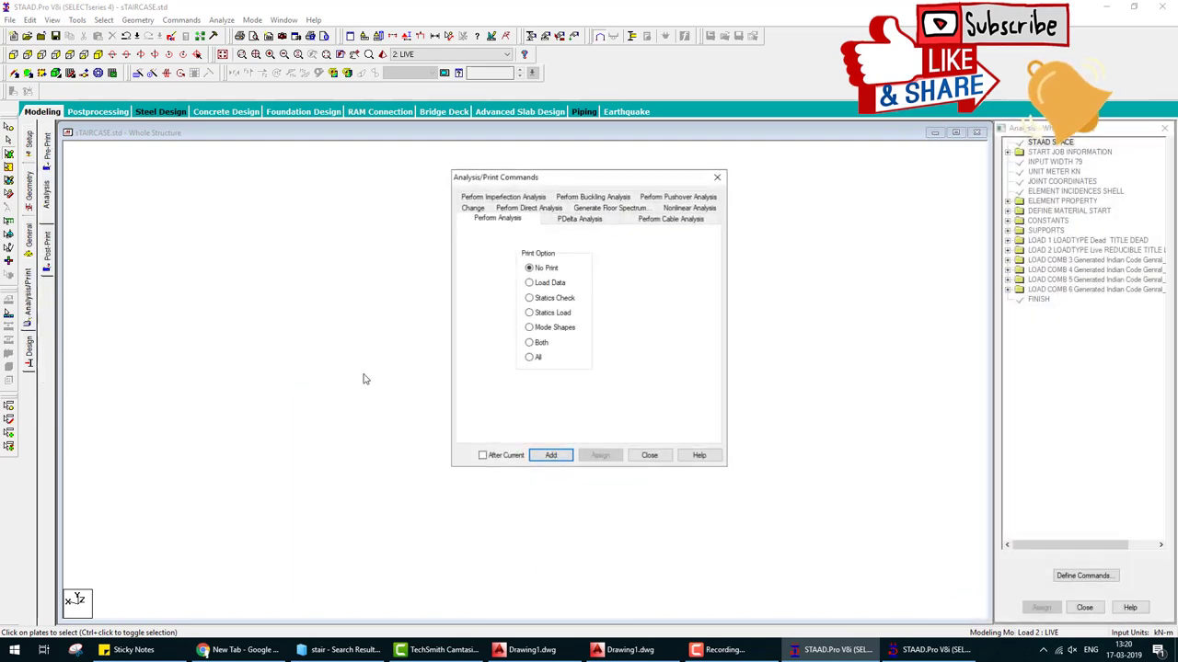
{"action": "left_click", "coordinate": [529, 357]}
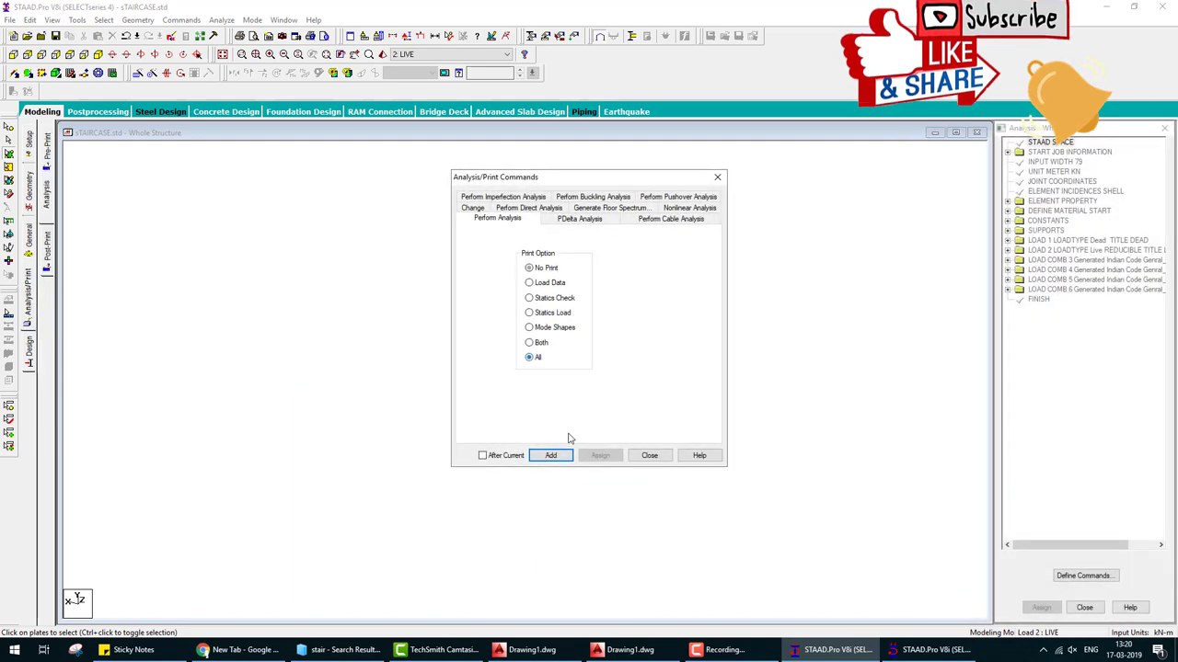
{"action": "left_click", "coordinate": [649, 455]}
{"action": "left_click", "coordinate": [222, 20]}
Step: Save the model and run the analysis, which completes with 0 errors
{"action": "left_click", "coordinate": [241, 33]}
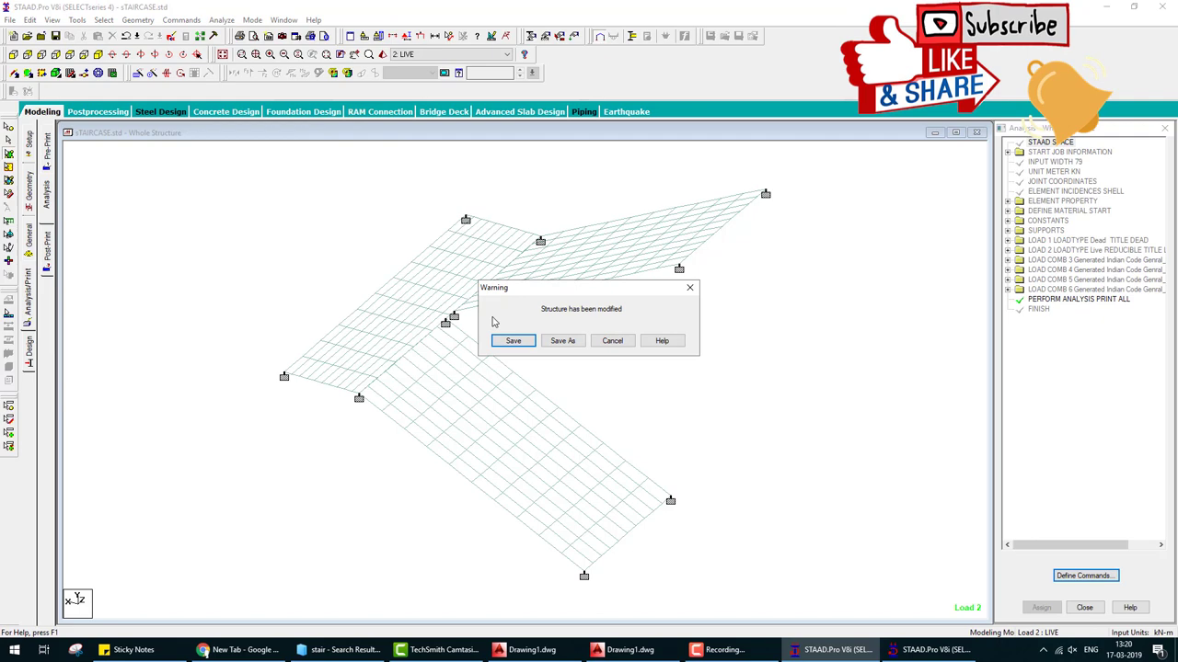
{"action": "left_click", "coordinate": [514, 341]}
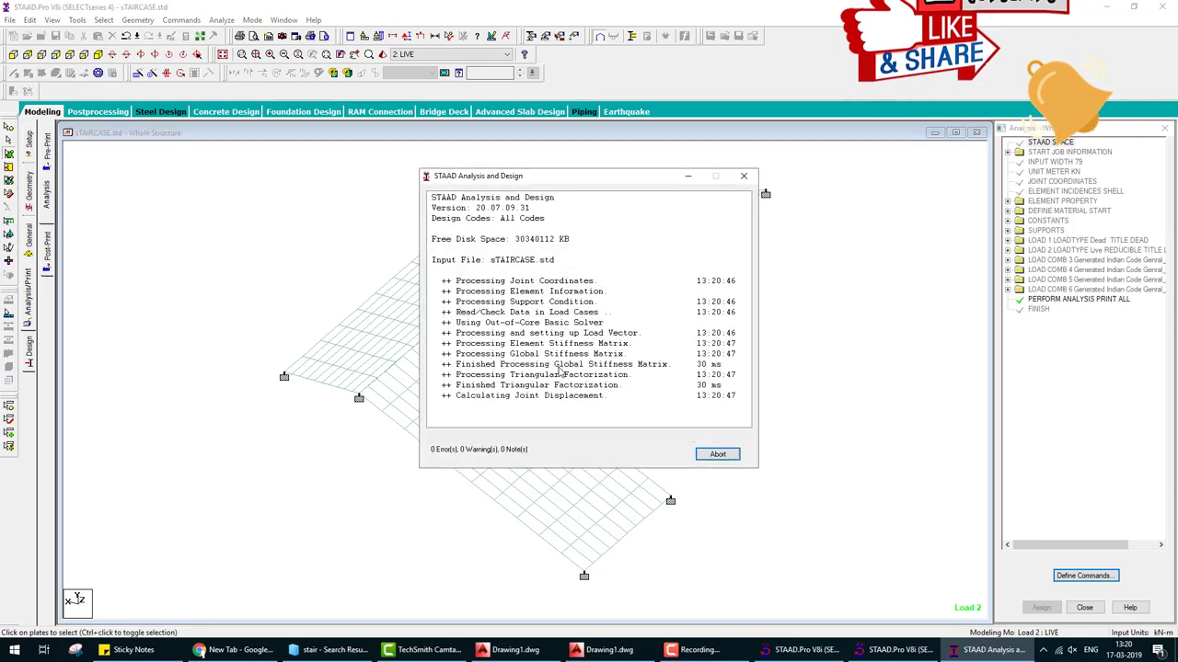
{"action": "left_click", "coordinate": [716, 455]}
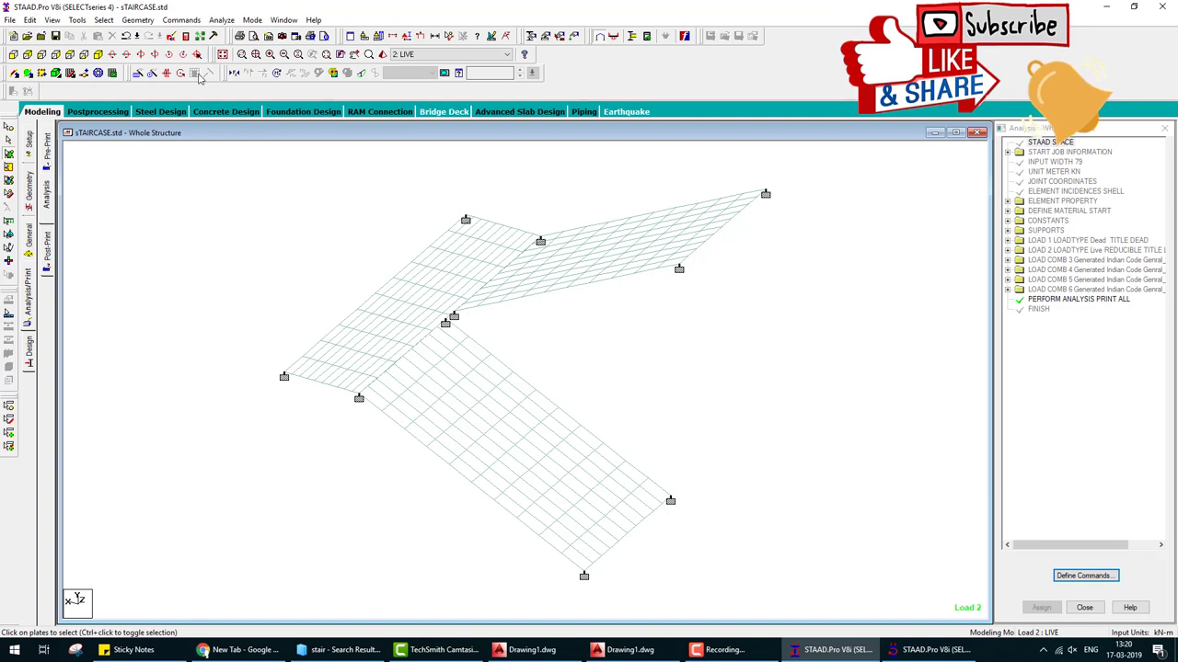
Step: Switch to post-processing and contour Max Absolute plate stress for load combination 3
{"action": "left_click", "coordinate": [118, 110]}
{"action": "left_click", "coordinate": [615, 419]}
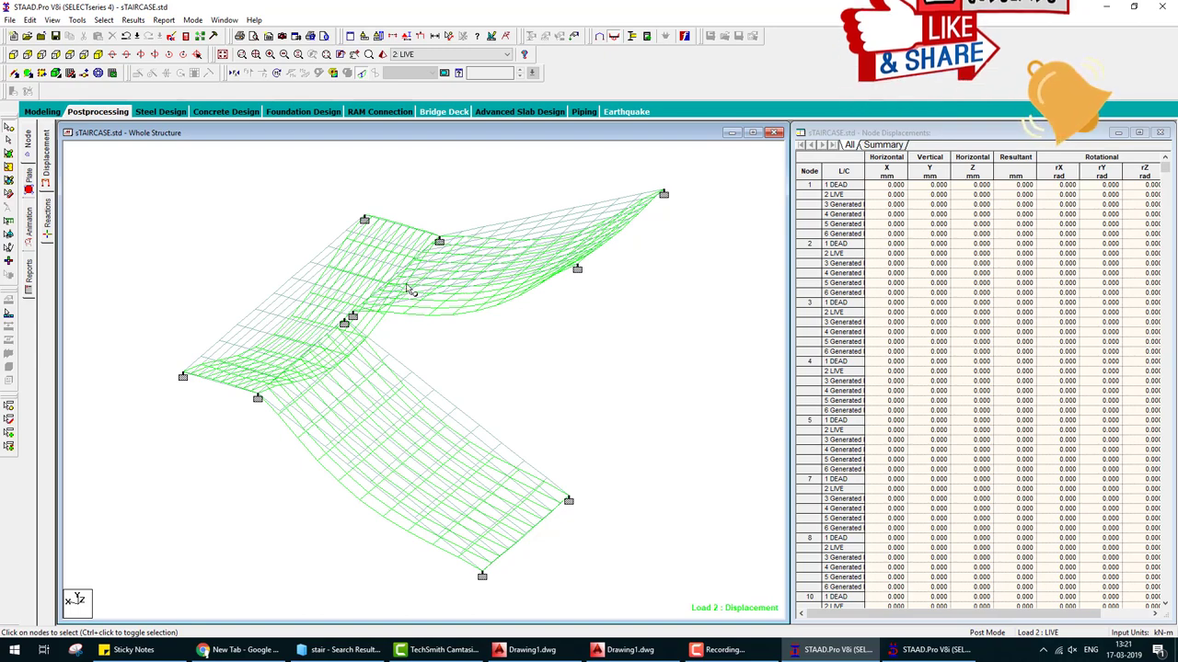
{"action": "left_click", "coordinate": [336, 75]}
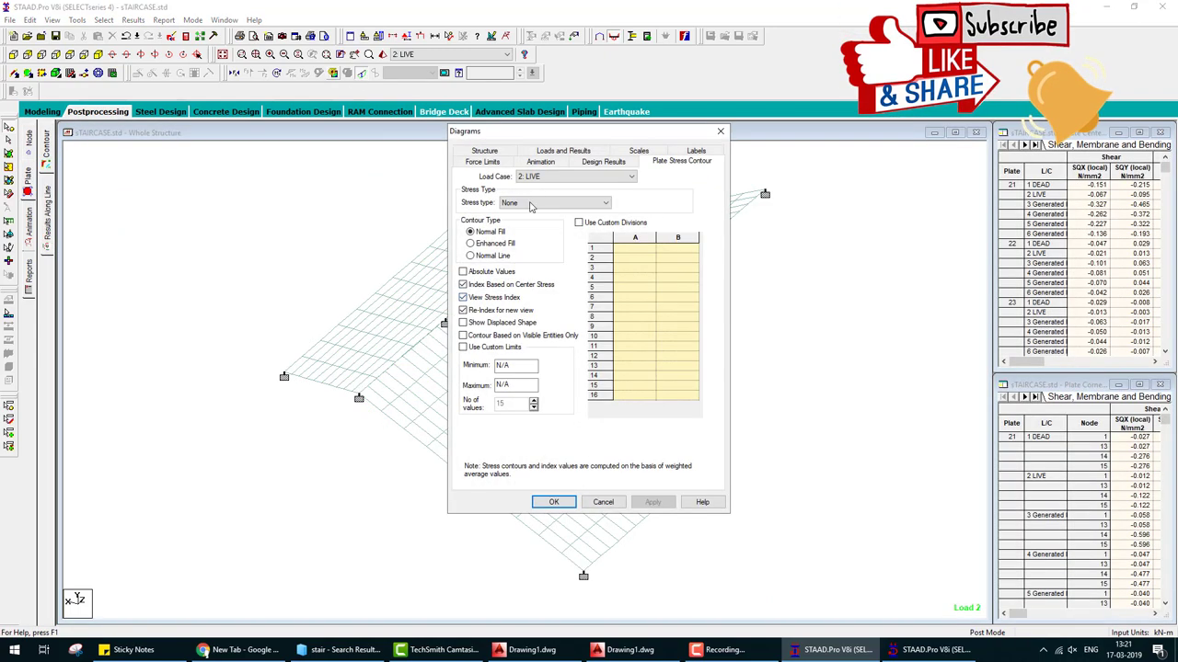
{"action": "left_click", "coordinate": [559, 179]}
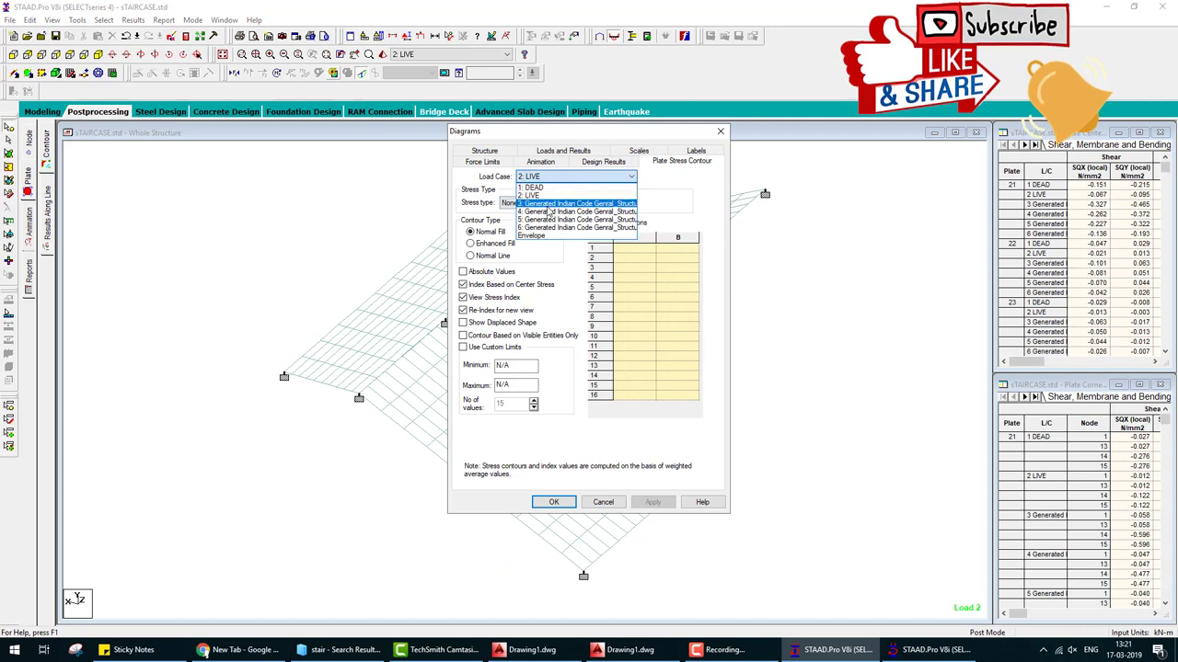
{"action": "left_click", "coordinate": [548, 204]}
{"action": "left_click", "coordinate": [534, 221]}
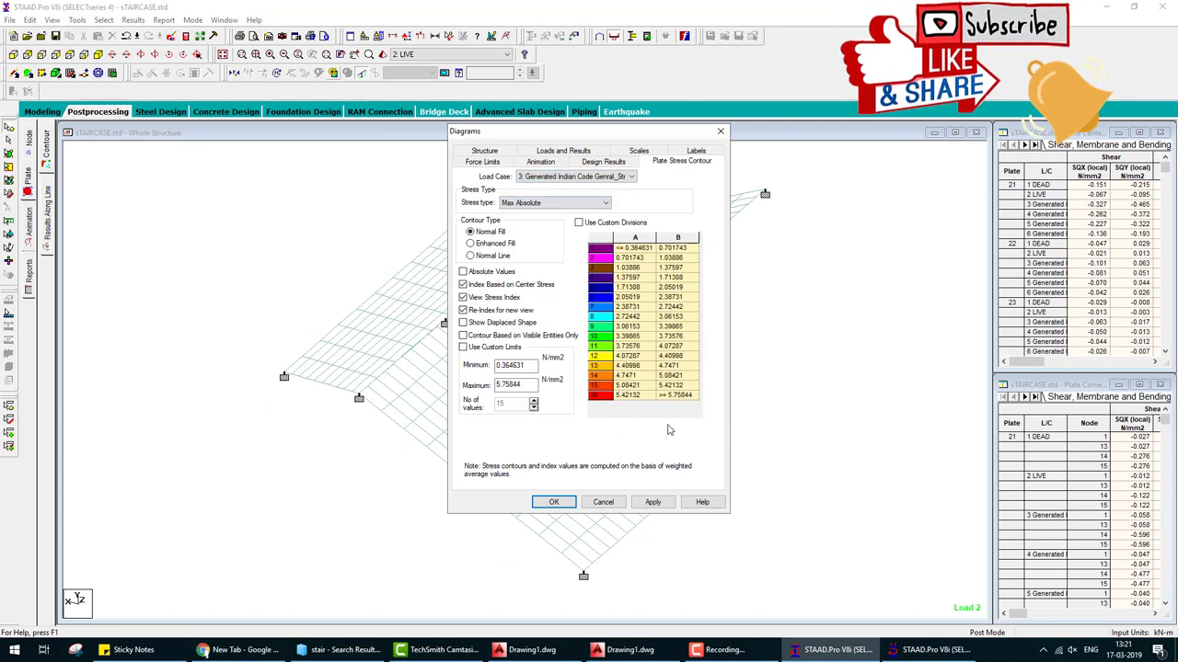
{"action": "left_click", "coordinate": [555, 503]}
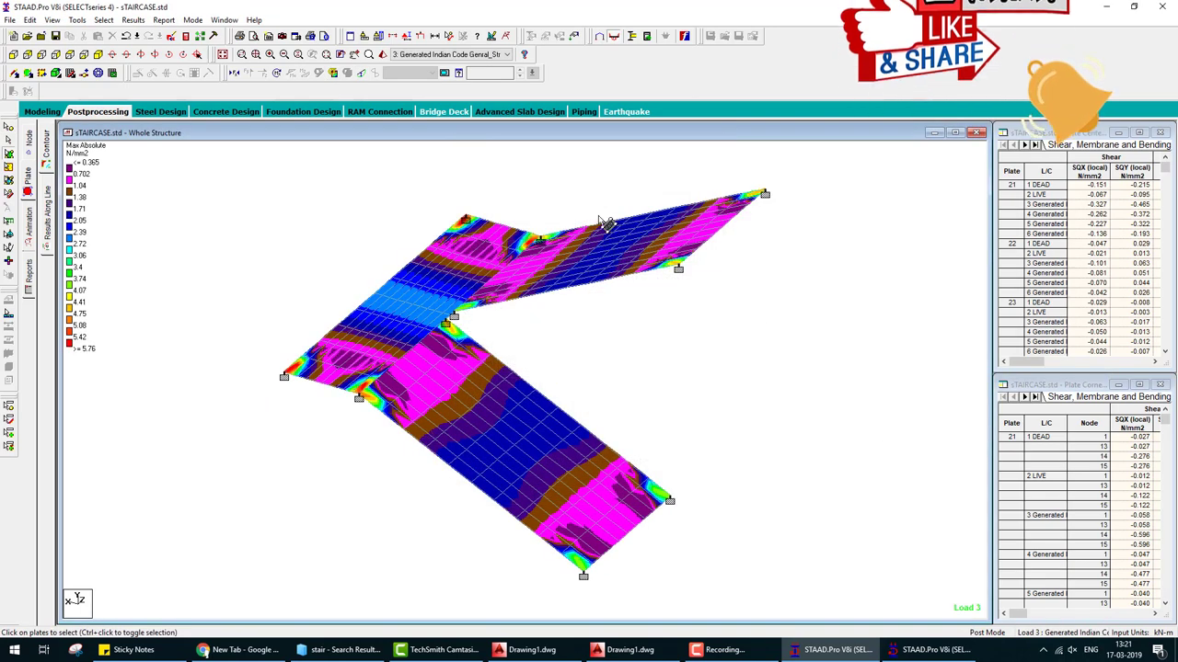
Step: Cycle the plate stress contours through DEAD, LIVE and load combinations 3 and 4
{"action": "left_click", "coordinate": [506, 55]}
{"action": "left_click", "coordinate": [465, 65]}
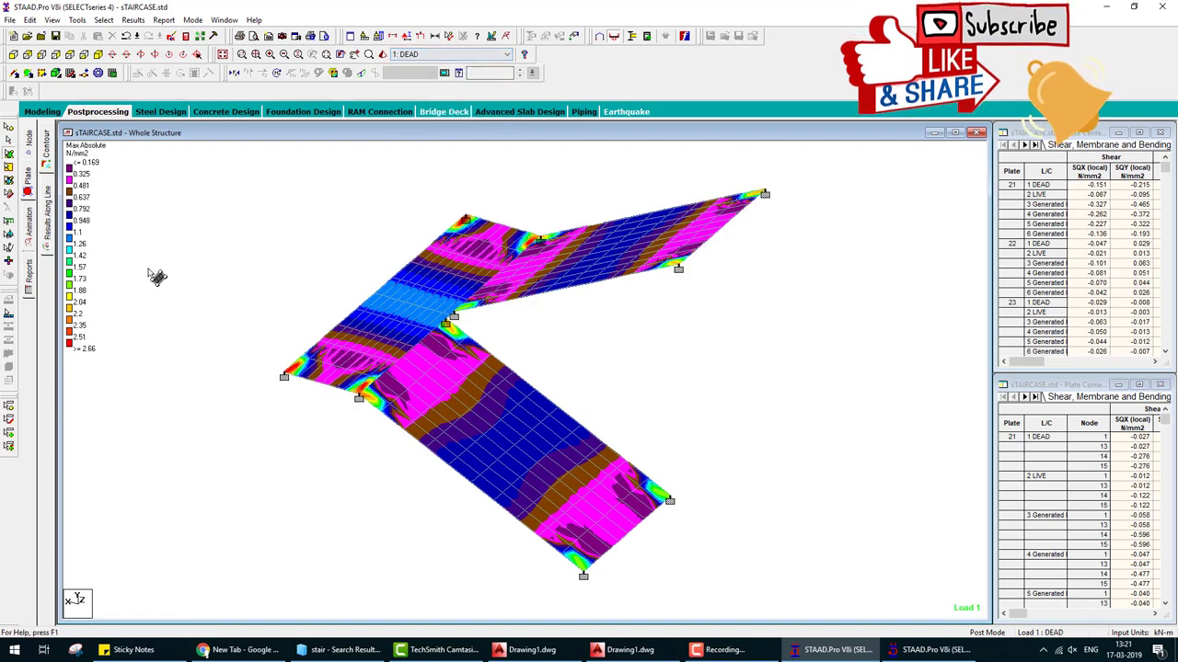
{"action": "mouse_move", "coordinate": [109, 161]}
{"action": "left_mouse_down"}
{"action": "mouse_move", "coordinate": [31, 332]}
{"action": "mouse_move", "coordinate": [133, 352]}
{"action": "mouse_move", "coordinate": [120, 200]}
{"action": "mouse_move", "coordinate": [81, 237]}
{"action": "left_mouse_up"}
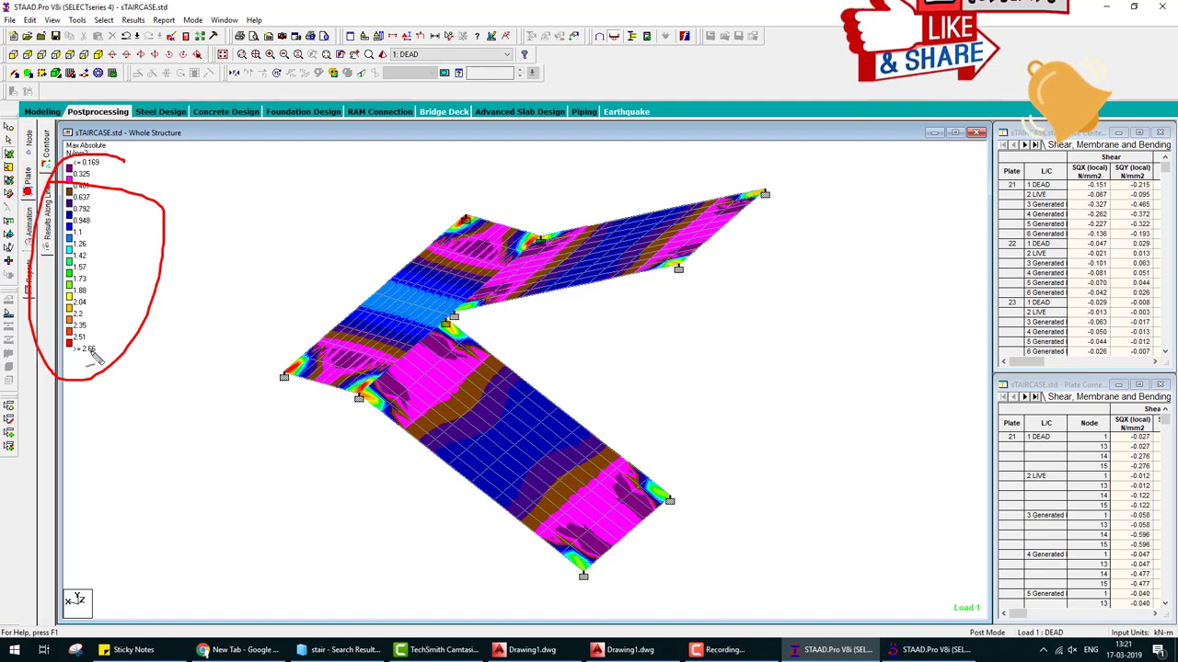
{"action": "key", "text": "Escape"}
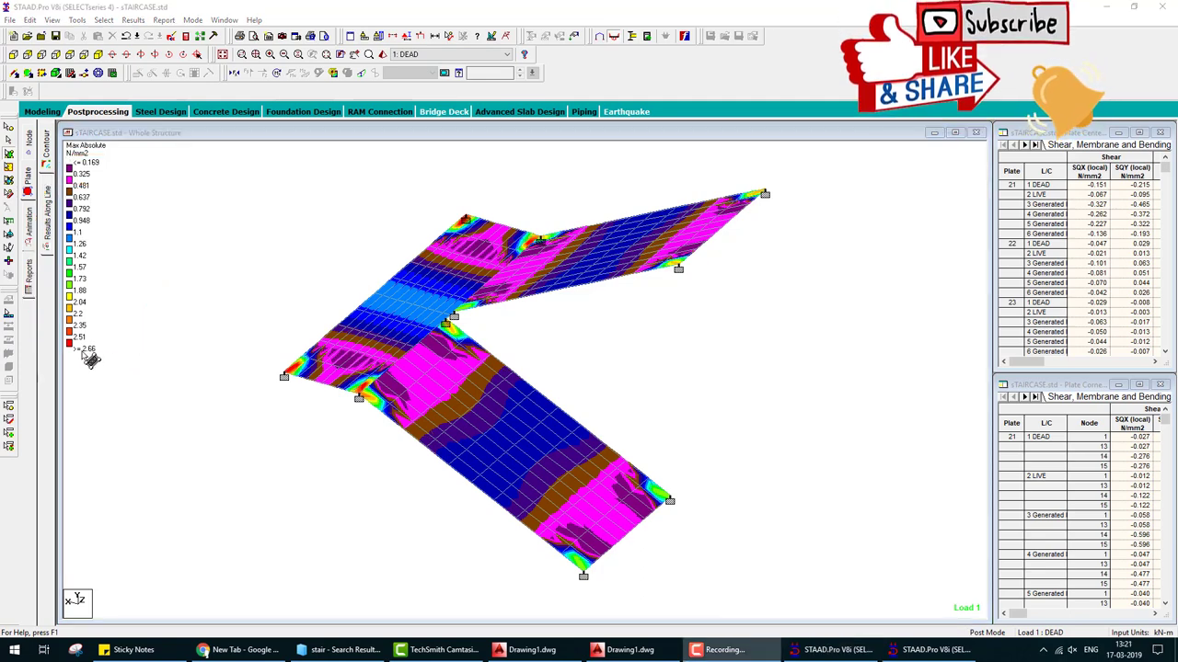
{"action": "left_click", "coordinate": [433, 56]}
{"action": "left_click", "coordinate": [415, 73]}
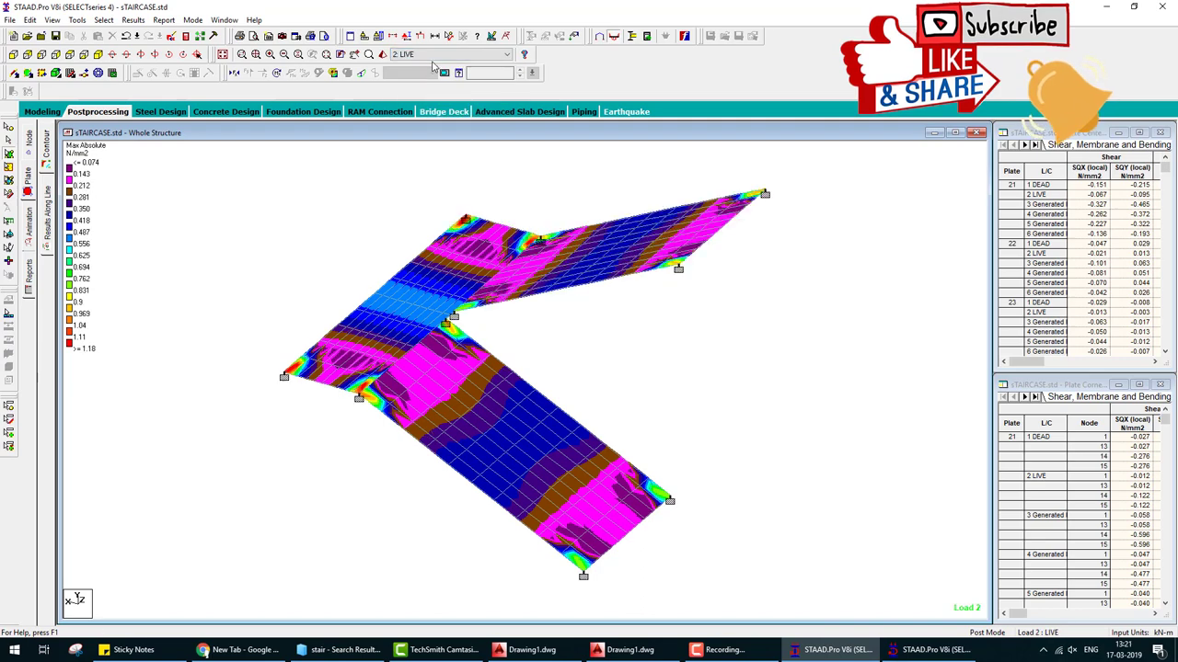
{"action": "left_click", "coordinate": [434, 55]}
{"action": "left_click", "coordinate": [415, 81]}
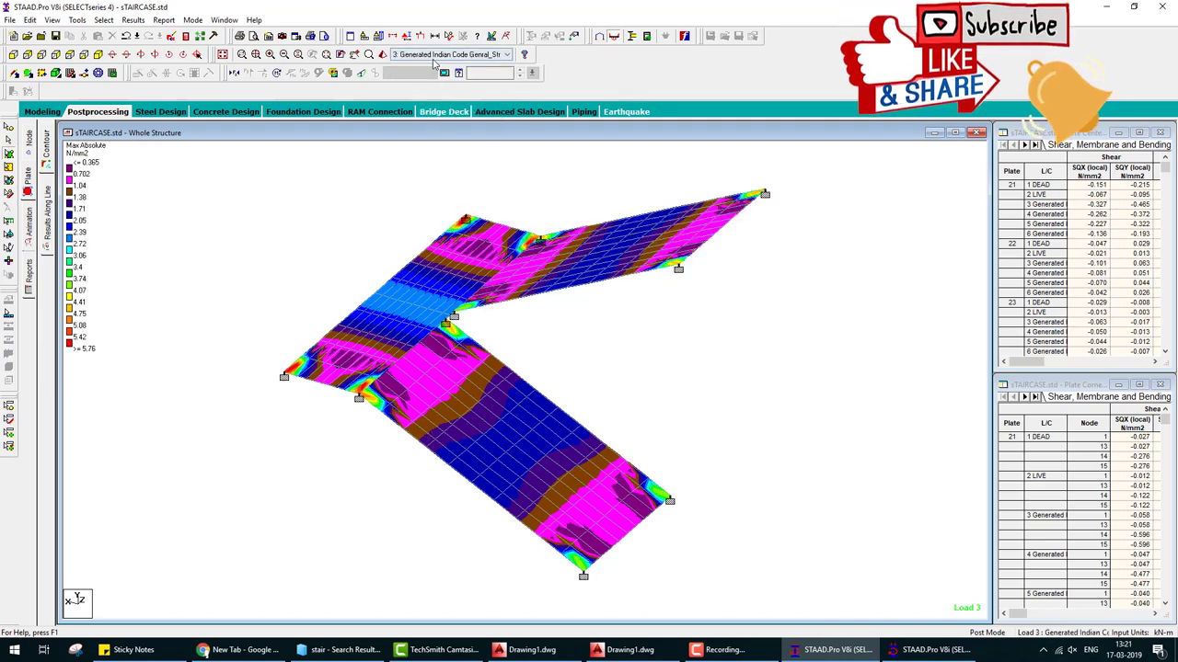
{"action": "left_click", "coordinate": [432, 55]}
{"action": "left_click", "coordinate": [426, 89]}
{"action": "left_click", "coordinate": [433, 55]}
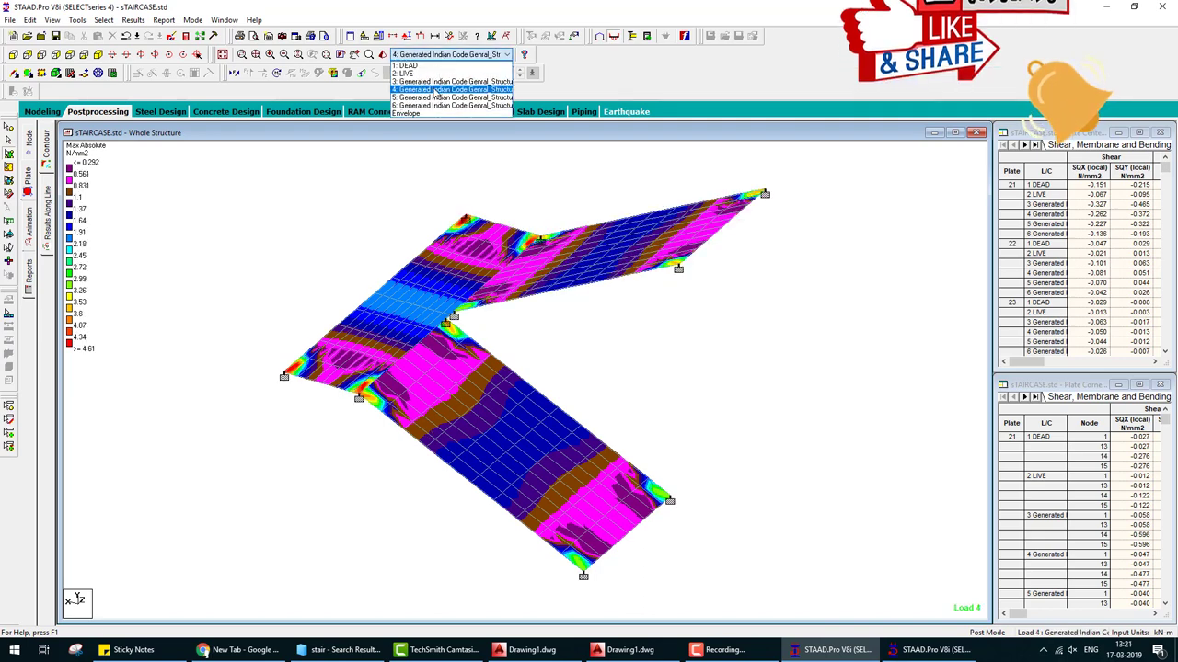
{"action": "left_click", "coordinate": [427, 89]}
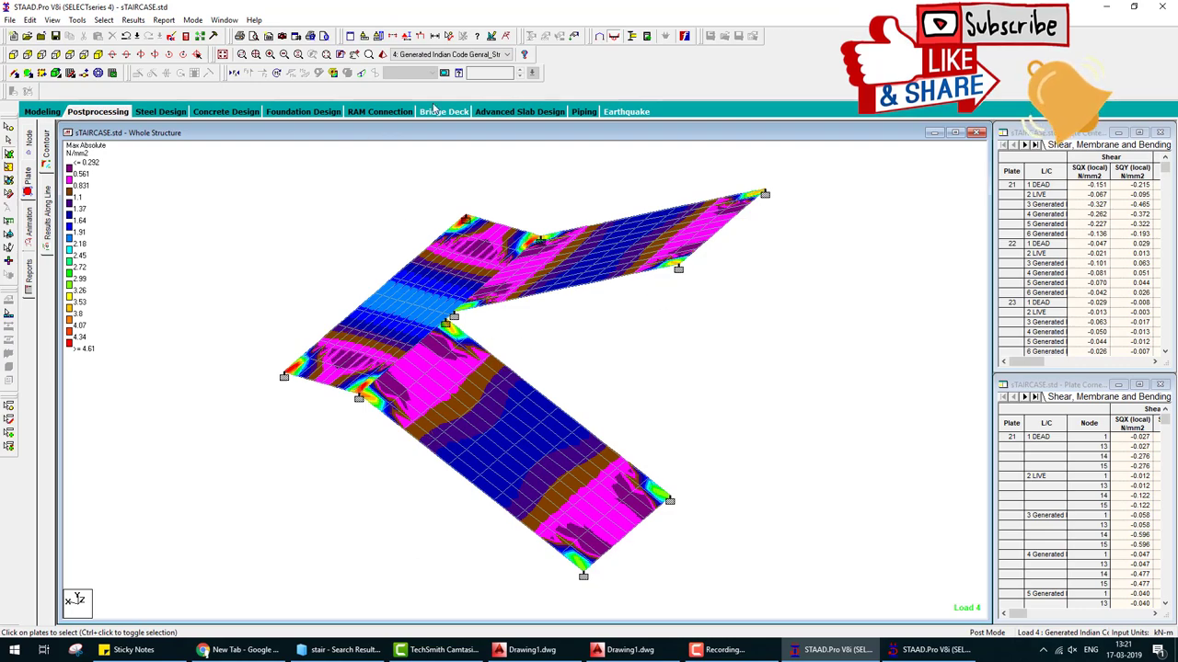
{"action": "left_click", "coordinate": [445, 72]}
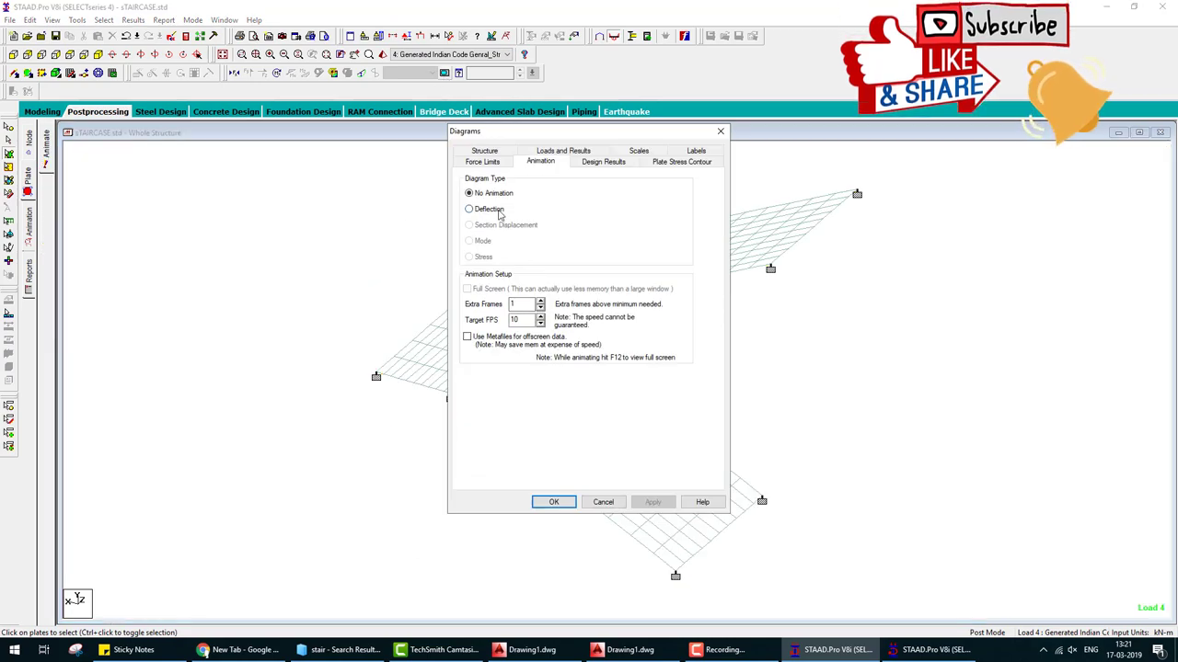
Step: Animate the Load 4 deflection, check node displacements, then return to Modeling's concrete design page
{"action": "left_click", "coordinate": [553, 502]}
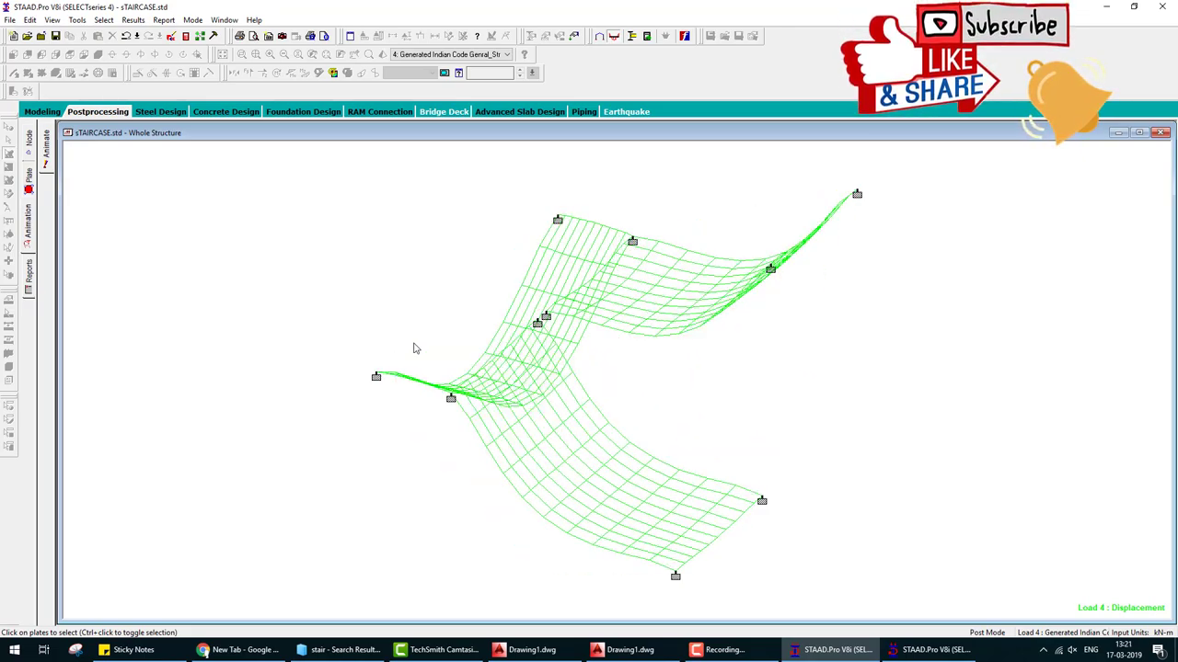
{"action": "left_click", "coordinate": [108, 113]}
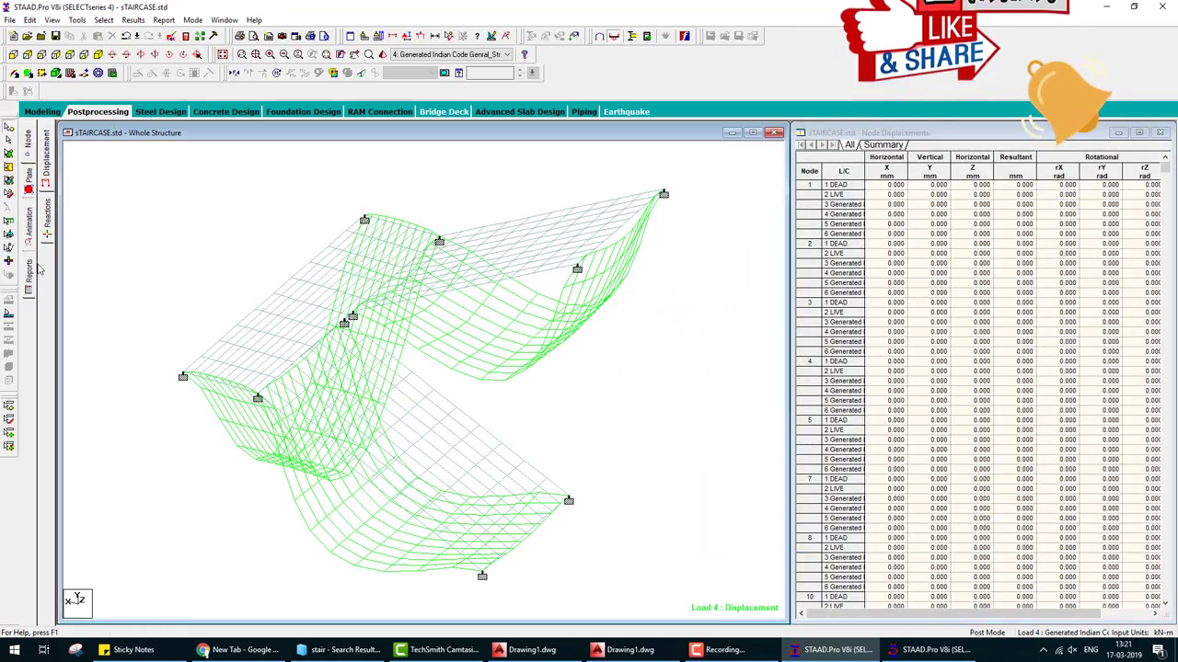
{"action": "left_click", "coordinate": [54, 114]}
{"action": "left_click", "coordinate": [28, 344]}
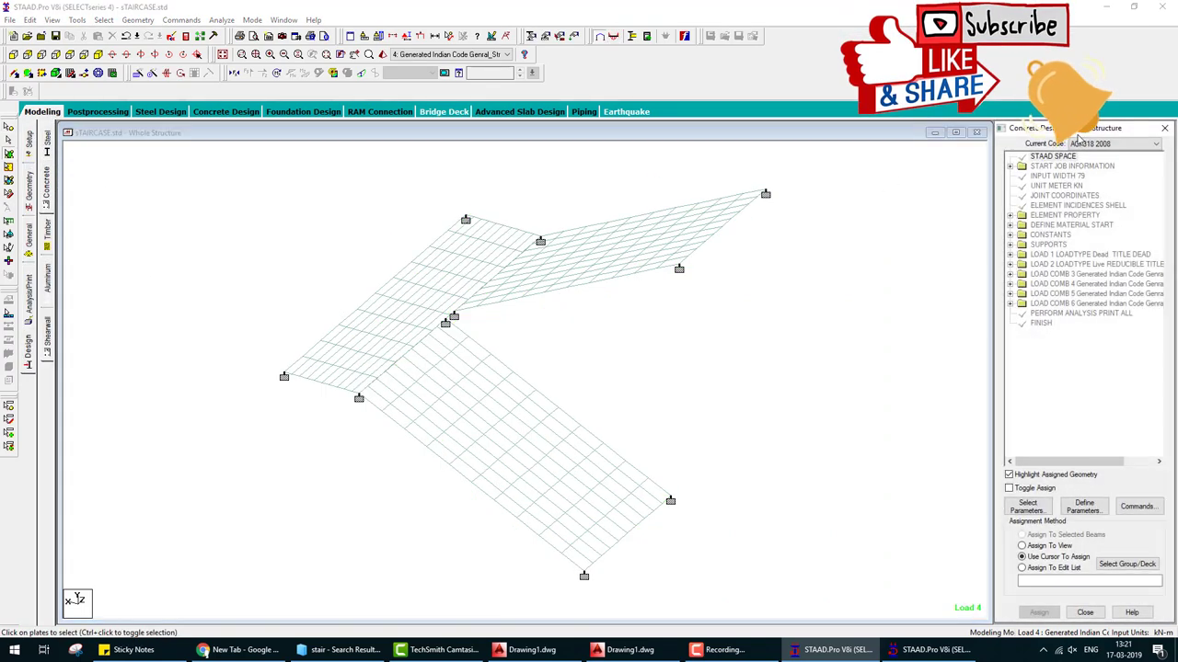
Step: Set the concrete design code to IS456 and assign DESIGN ELEMENT to all plates in view
{"action": "left_click", "coordinate": [1091, 143]}
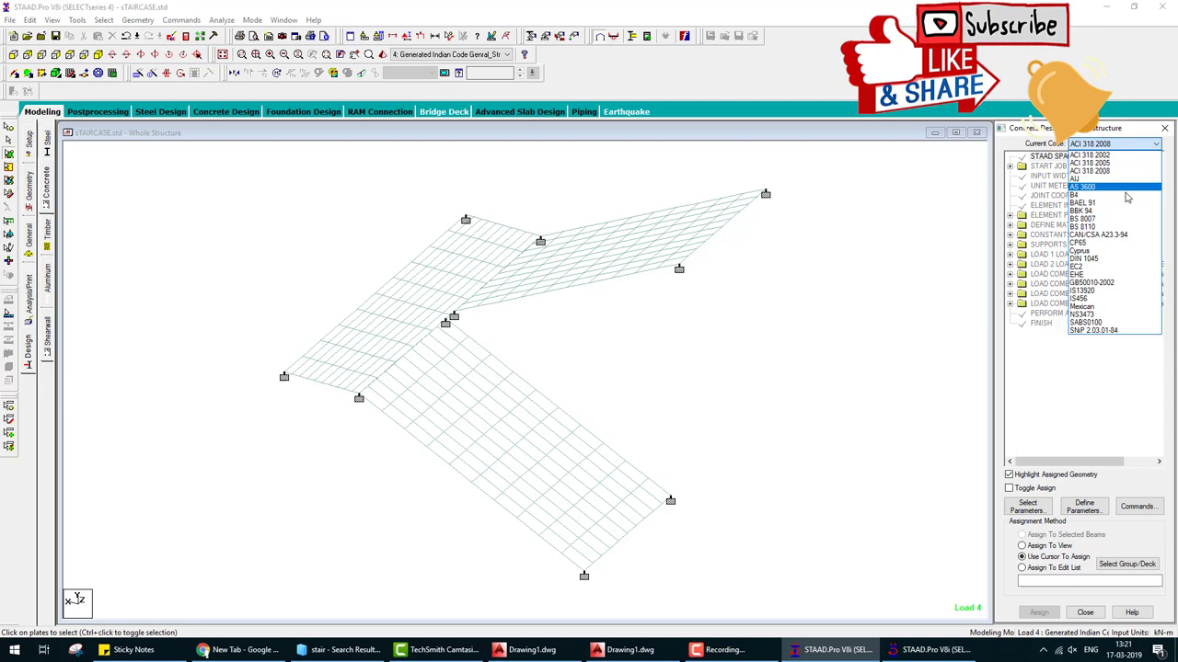
{"action": "left_click", "coordinate": [1089, 299]}
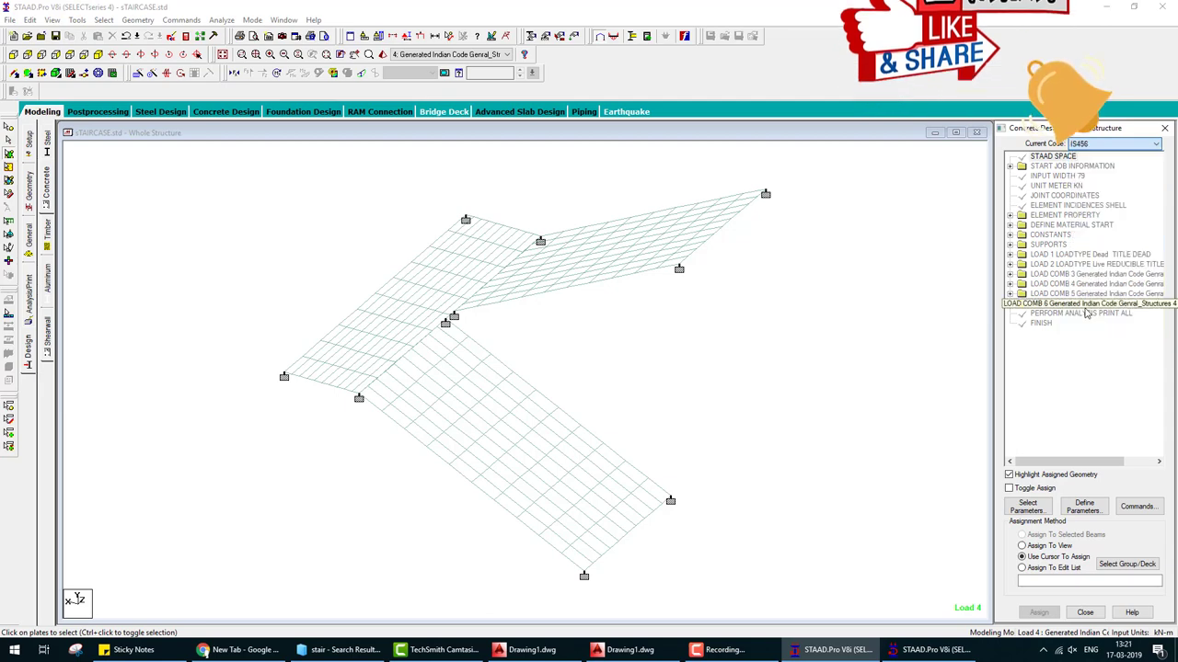
{"action": "left_click", "coordinate": [1139, 508]}
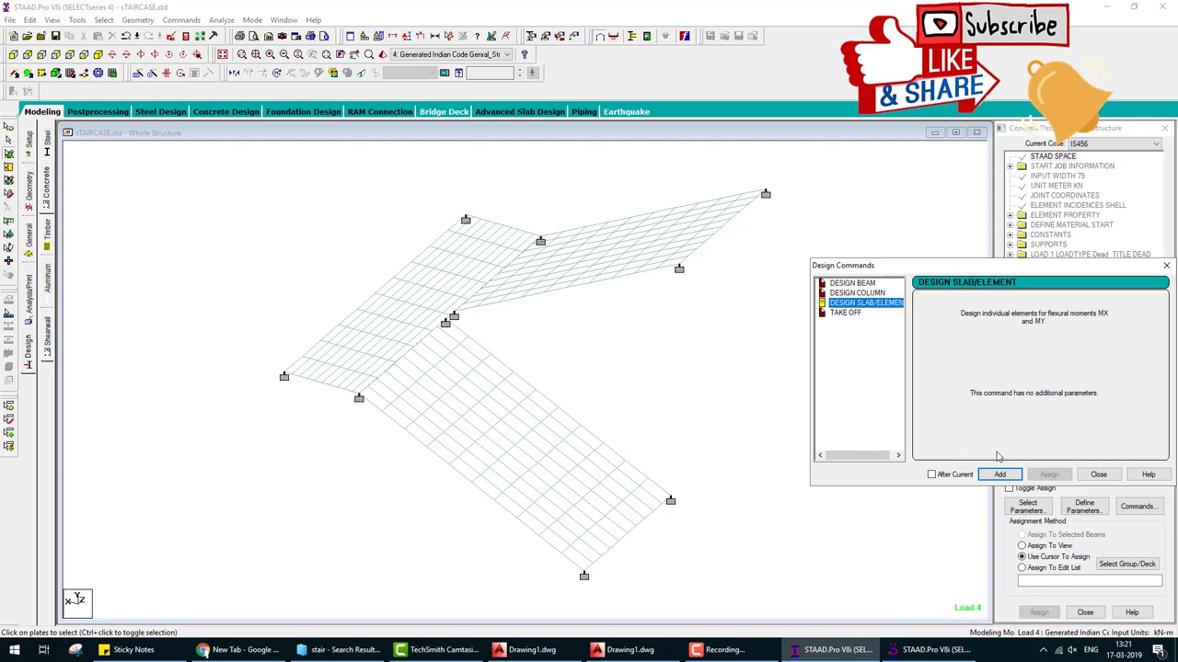
{"action": "left_click", "coordinate": [1099, 474]}
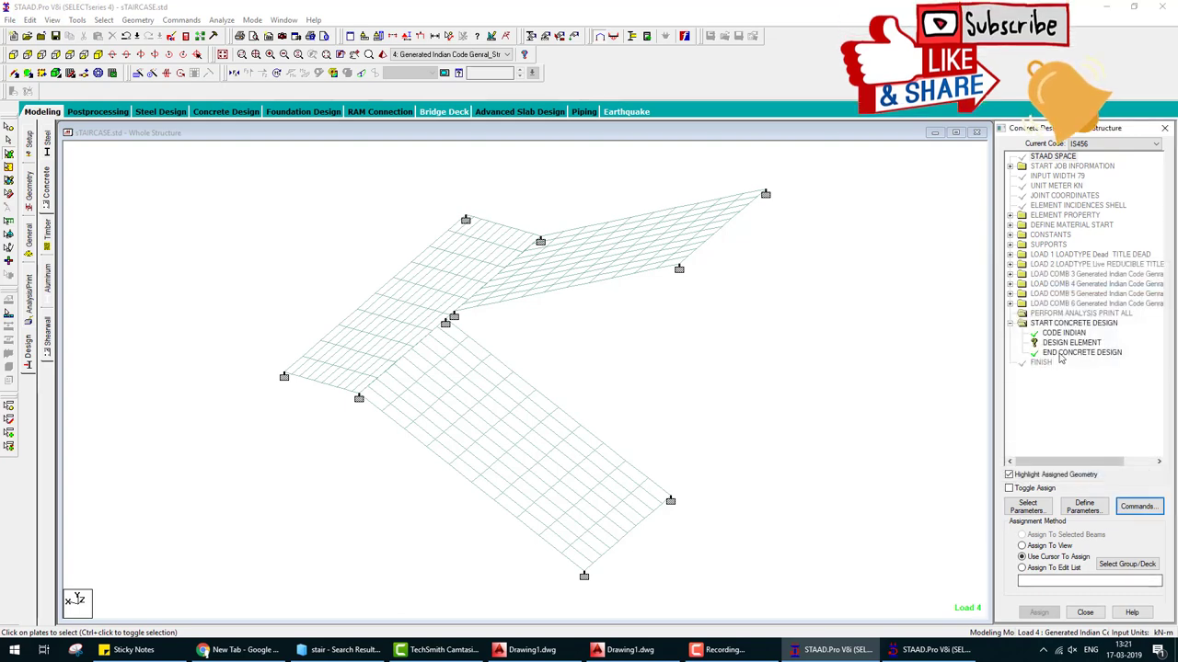
{"action": "left_click", "coordinate": [1039, 612]}
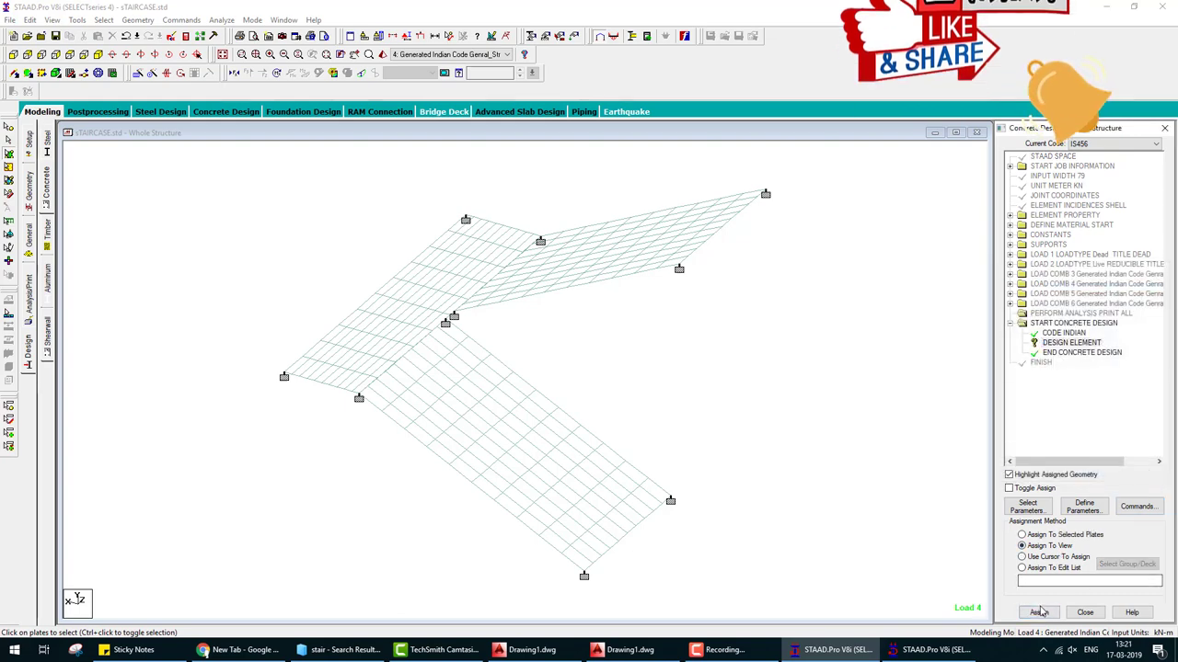
{"action": "left_click", "coordinate": [1093, 411]}
{"action": "left_click", "coordinate": [832, 356]}
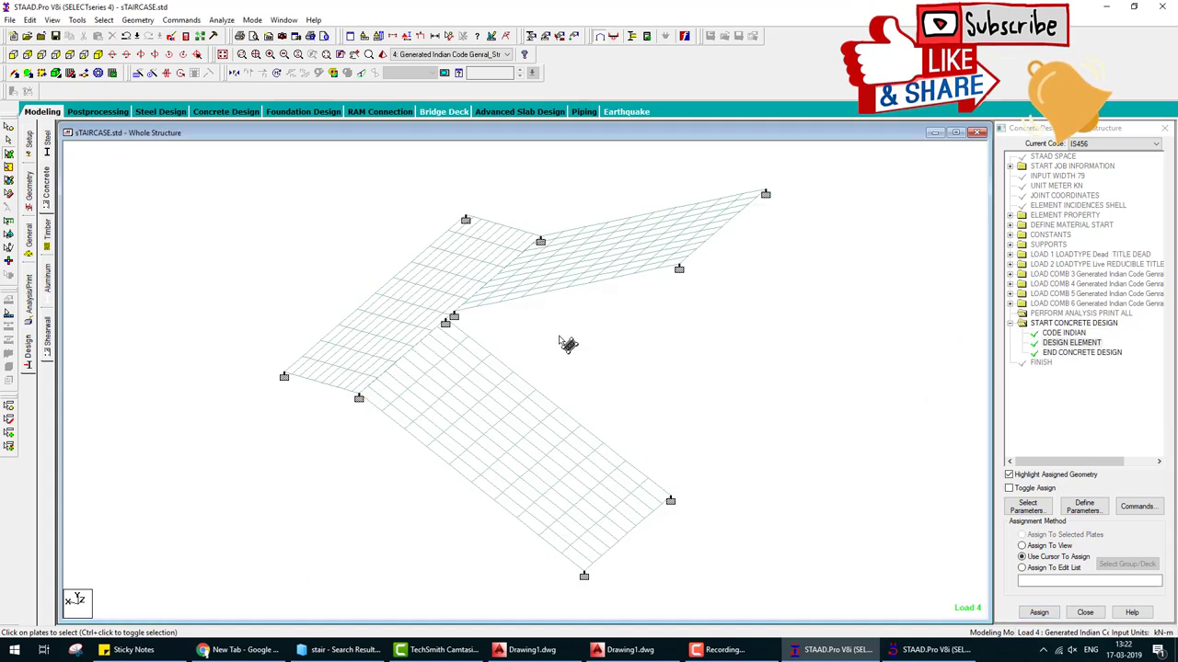
Step: Save the model and rerun the analysis including the slab design
{"action": "left_click", "coordinate": [221, 19]}
{"action": "left_click", "coordinate": [243, 34]}
{"action": "left_click", "coordinate": [513, 355]}
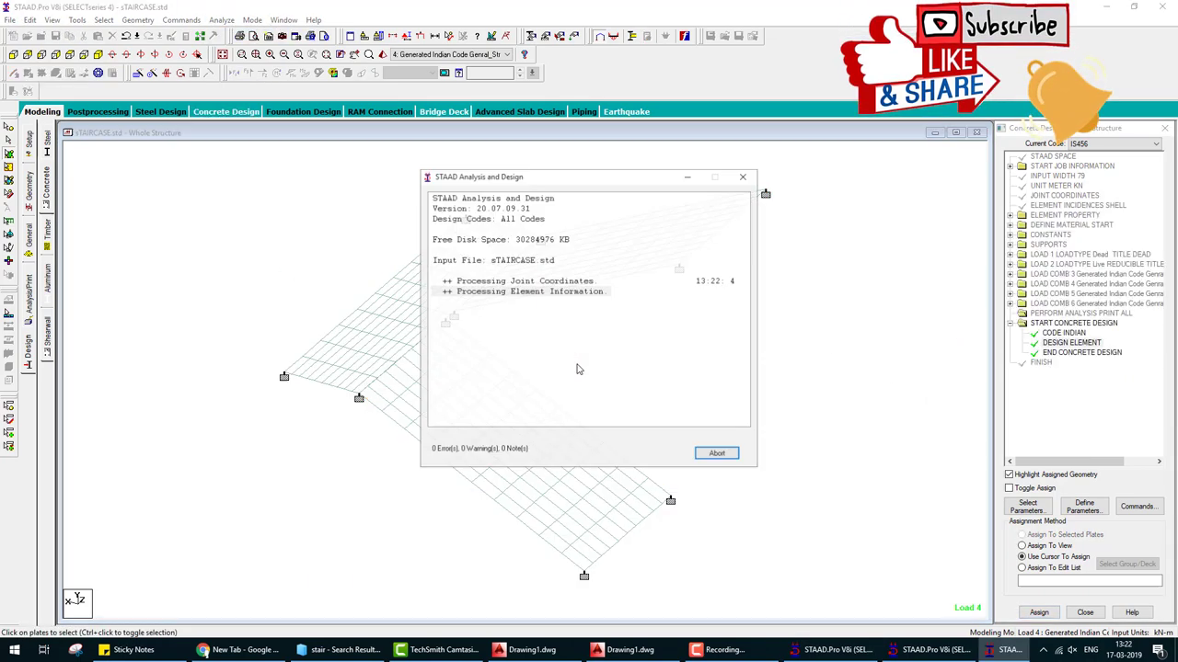
{"action": "left_click", "coordinate": [717, 455]}
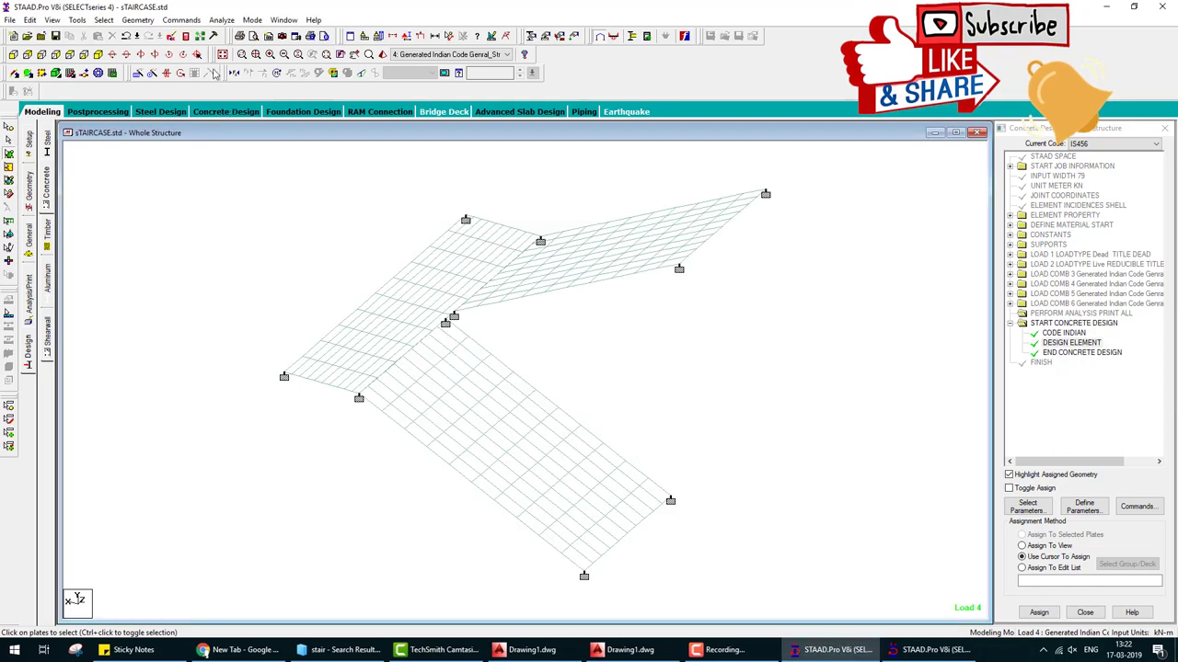
Step: Open the output report and scroll the CONCRETE DESIGN summary showing 156 sq.mm/m reinforcement per element
{"action": "left_click", "coordinate": [186, 37]}
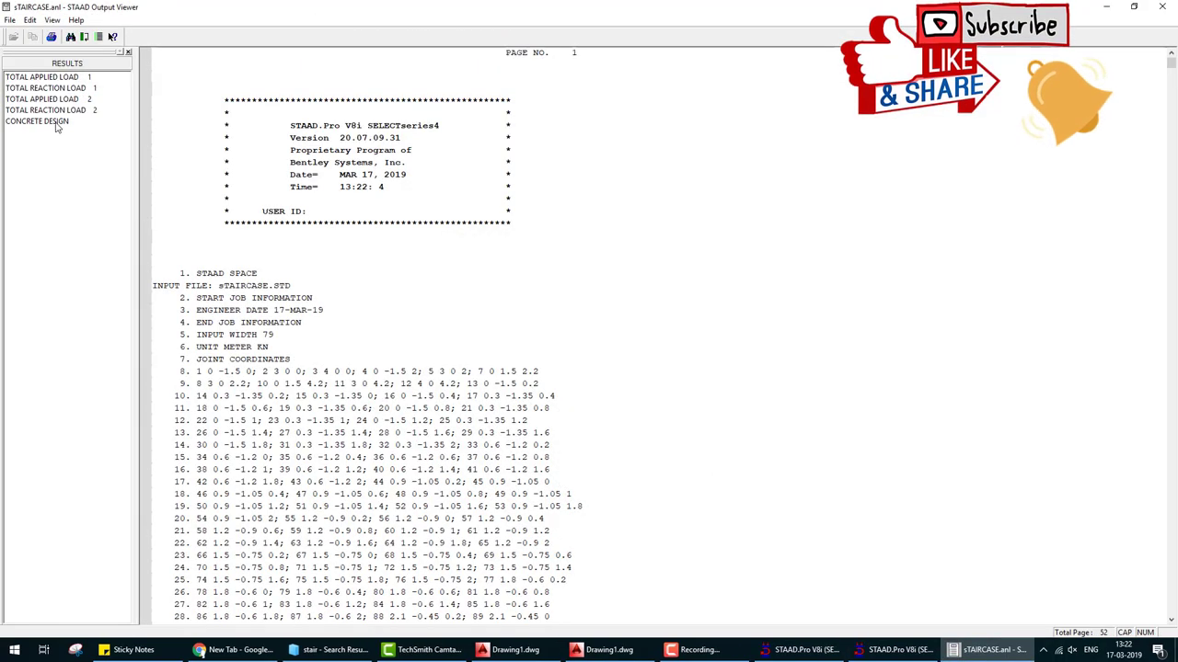
{"action": "left_click", "coordinate": [57, 122]}
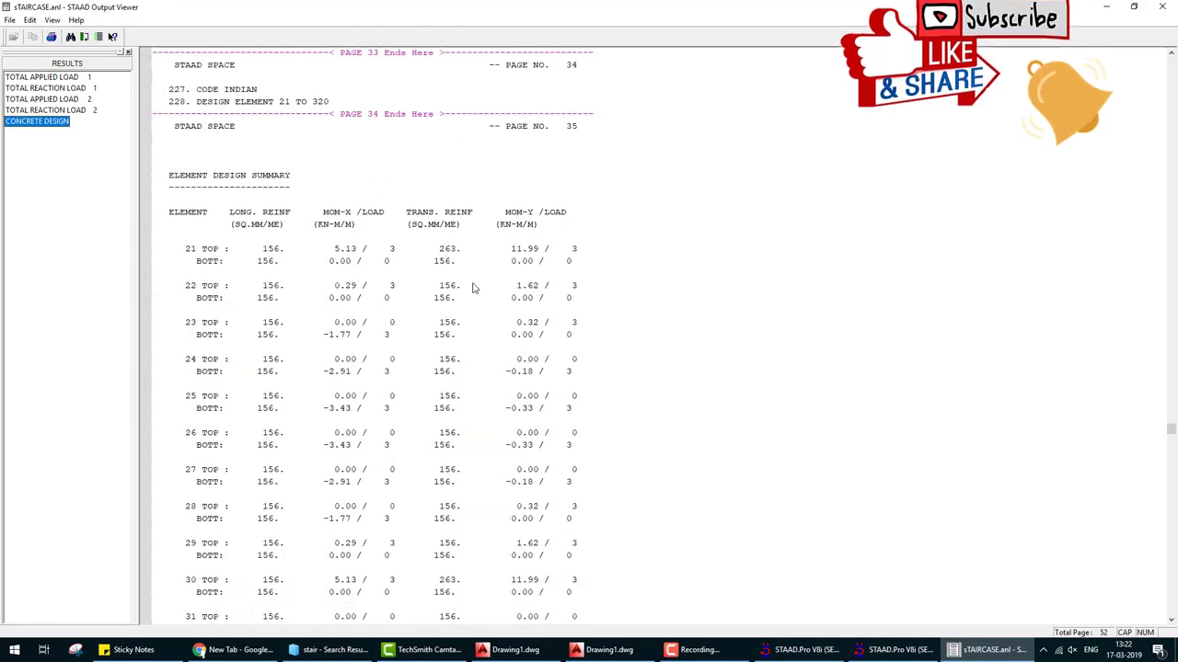
{"action": "scroll", "coordinate": [480, 317], "scroll_direction": "down", "scroll_amount": 20}
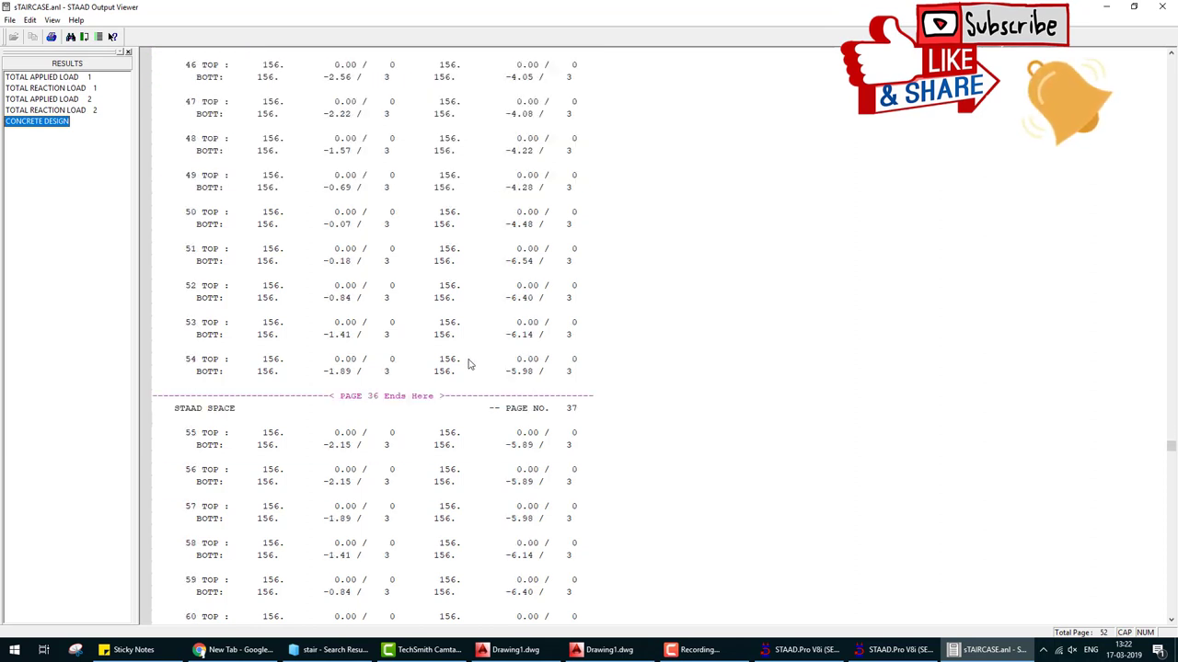
{"action": "scroll", "coordinate": [464, 365], "scroll_direction": "down", "scroll_amount": 20}
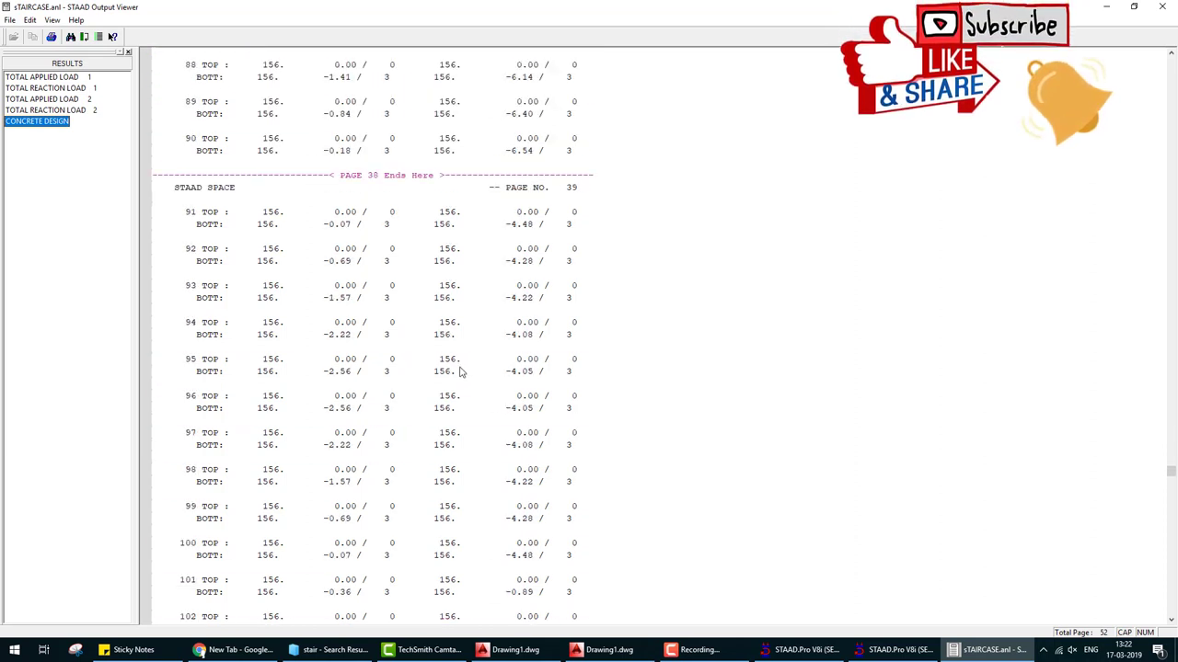
Step: Return to post-processing and contour Max Absolute plate stress for Load 4 (0.292–4.61 N/mm2)
{"action": "left_click", "coordinate": [1161, 6]}
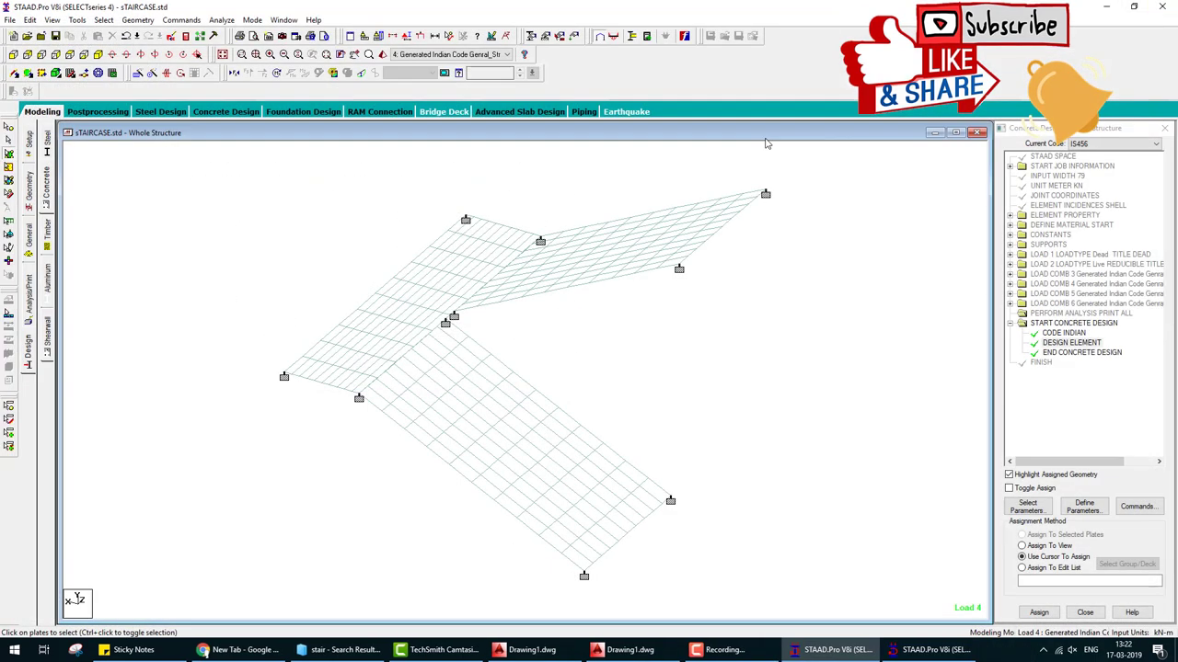
{"action": "left_click", "coordinate": [98, 111]}
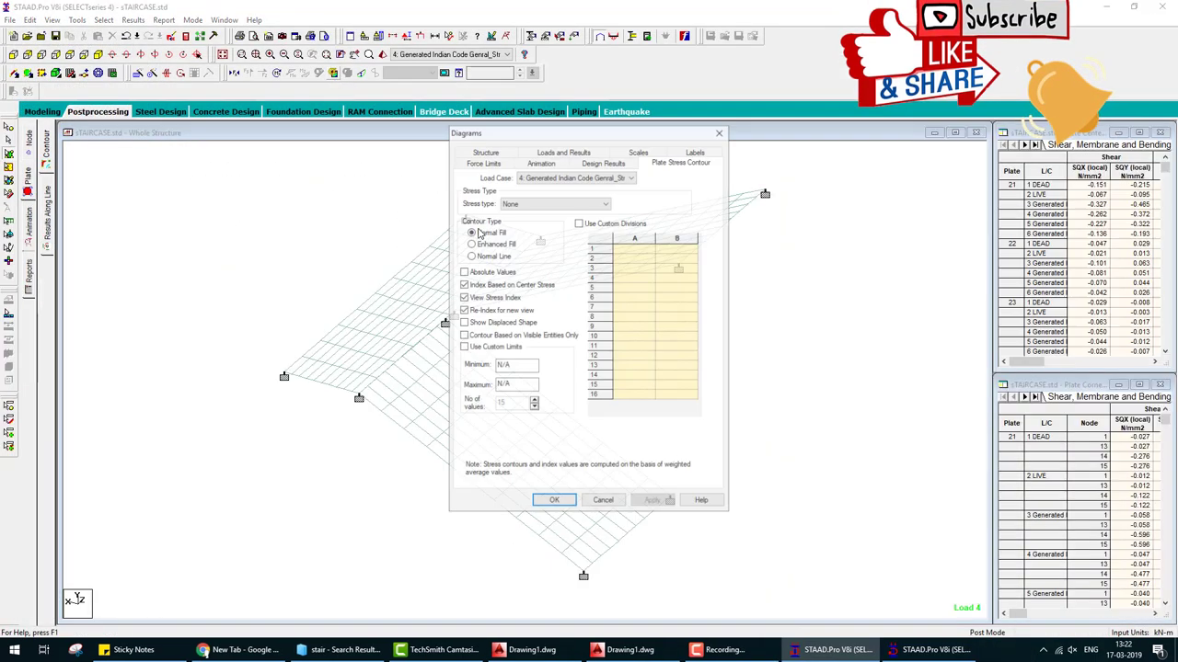
{"action": "left_click", "coordinate": [552, 202]}
{"action": "left_click", "coordinate": [521, 223]}
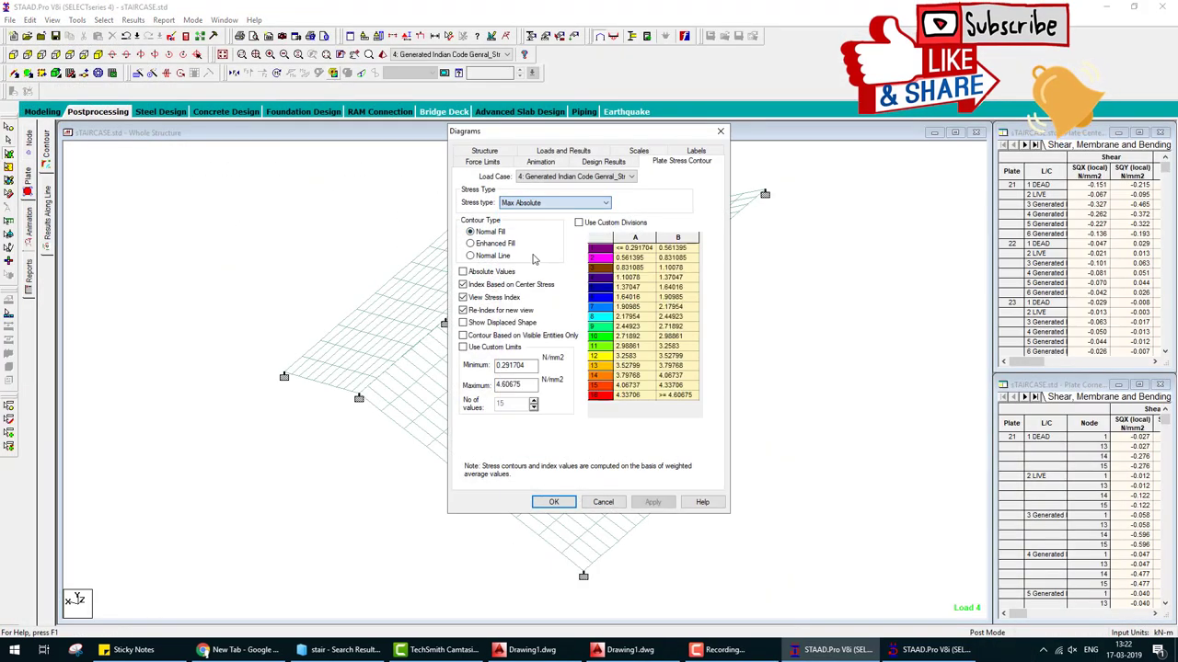
{"action": "left_click", "coordinate": [555, 502]}
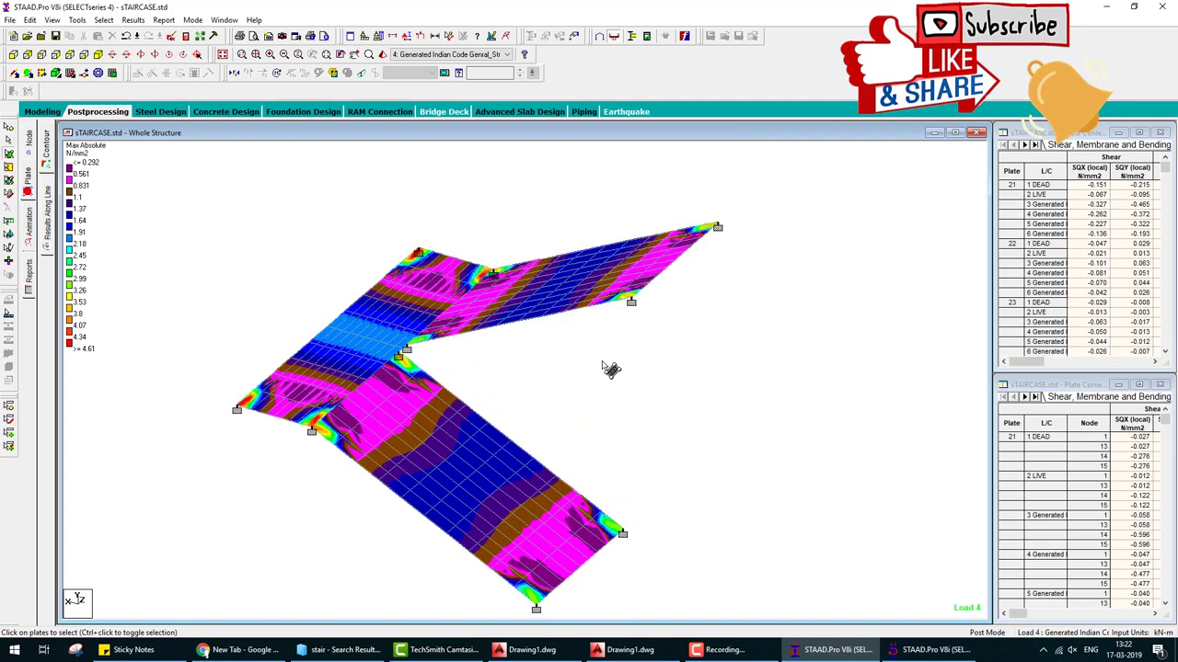